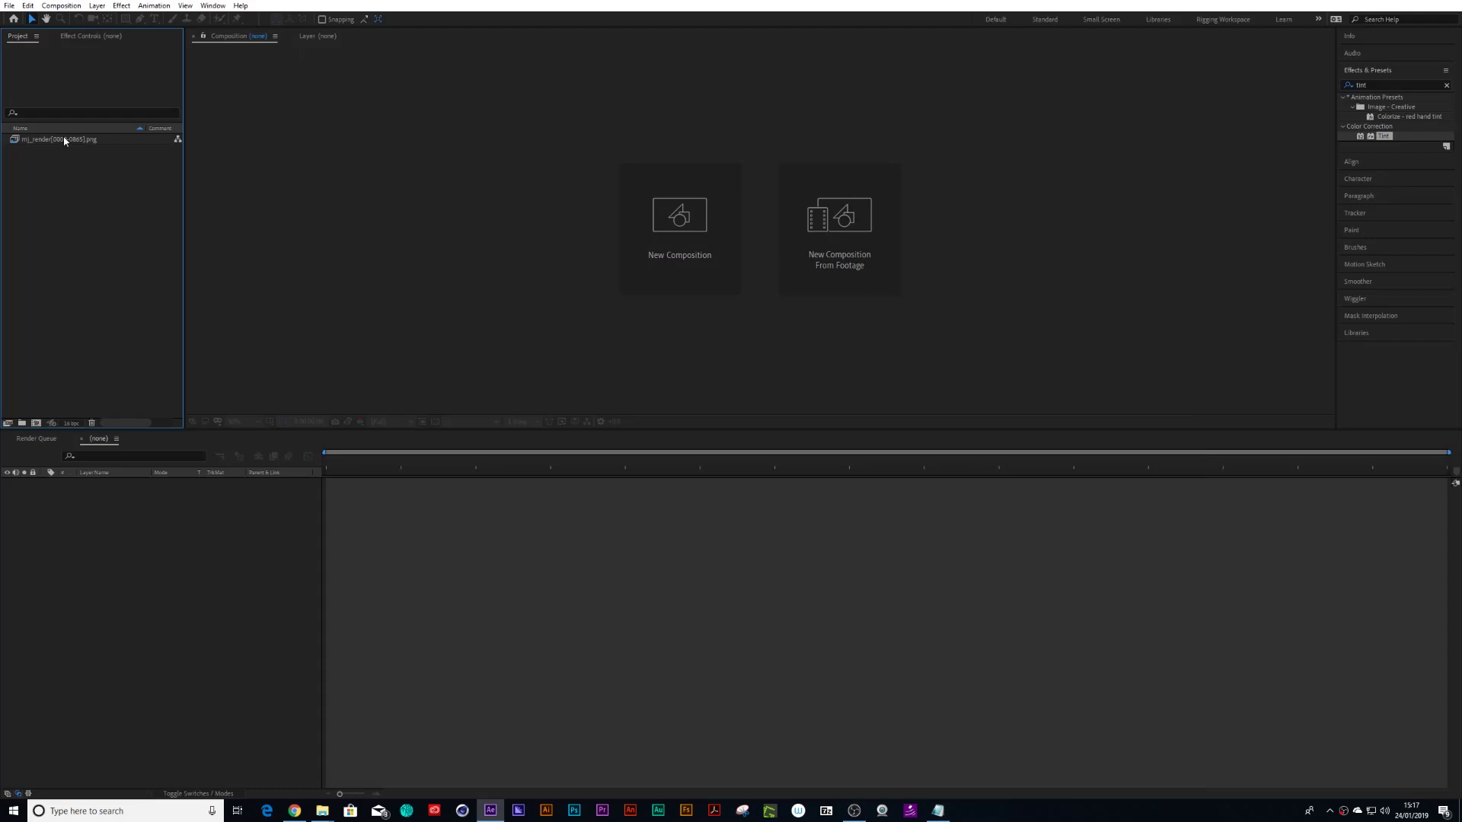
- Create a composition from the mj_render PNG sequence, preview it from the start, and park the playhead at 0:00:03:19
{"action": "left_click_drag", "start_coordinate": [64, 141], "coordinate": [36, 424]}
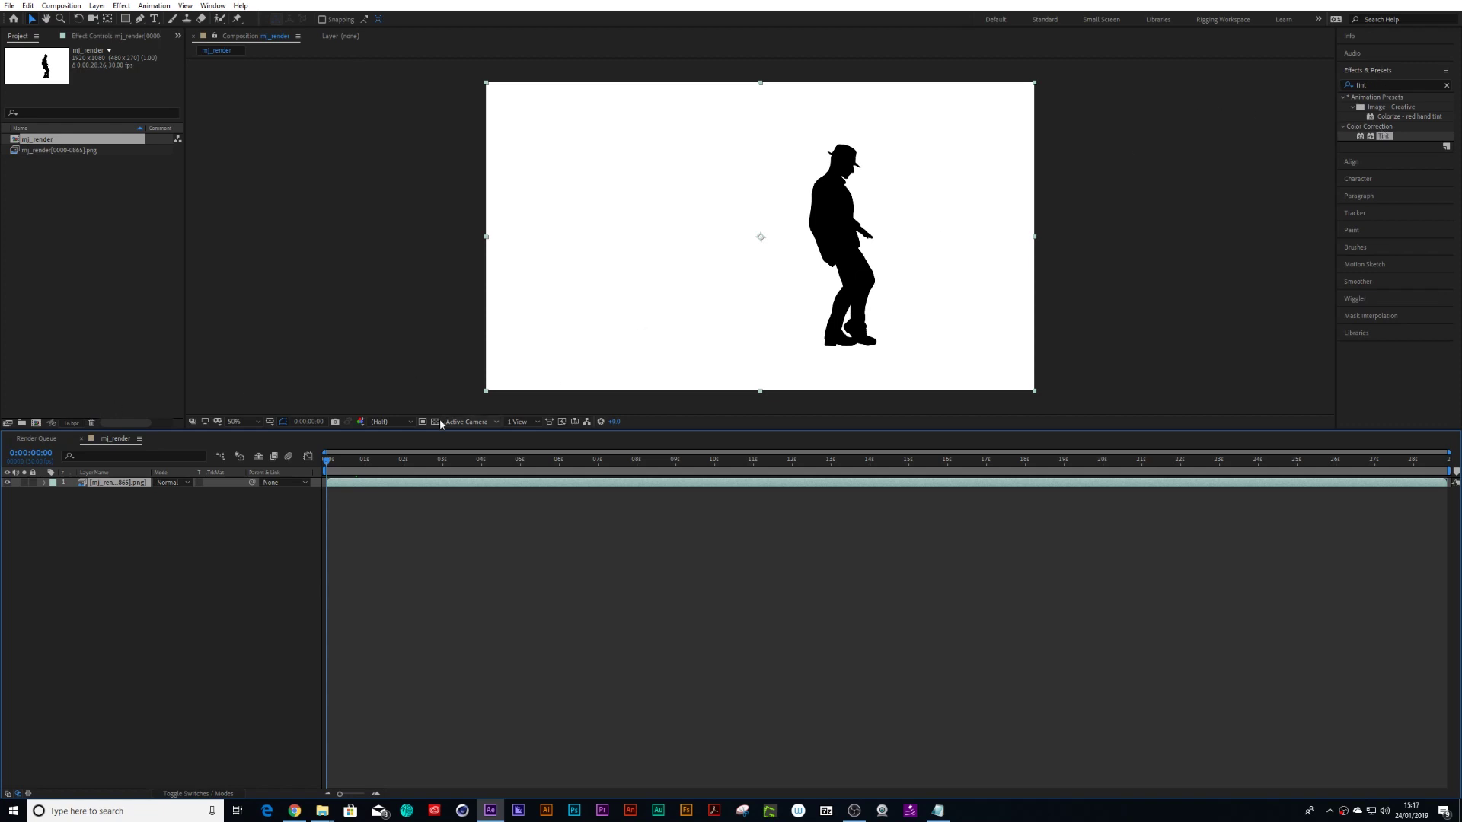
{"action": "left_click_drag", "start_coordinate": [356, 461], "coordinate": [305, 467]}
{"action": "key", "text": "space"}
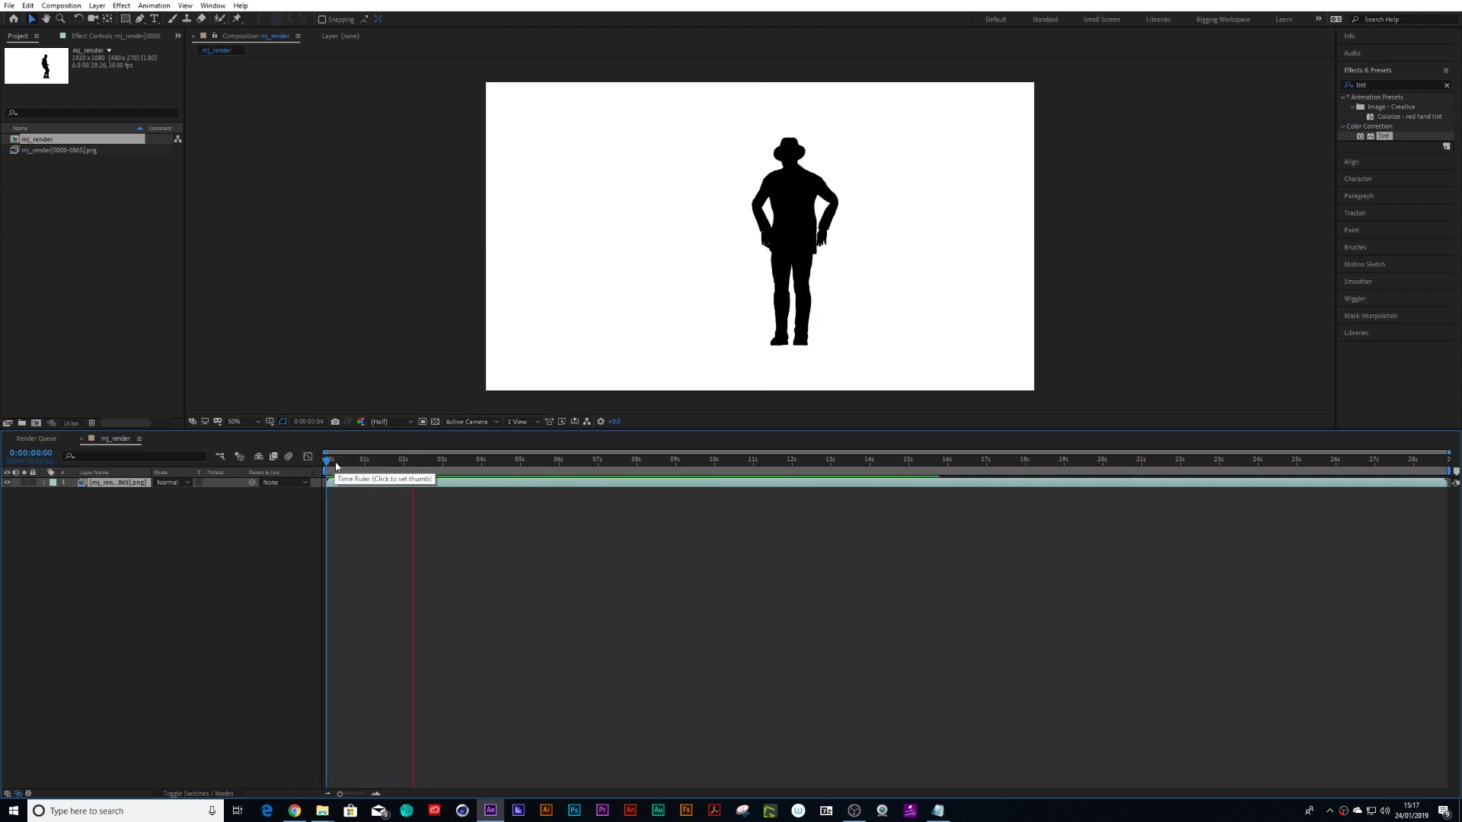
{"action": "left_click", "coordinate": [436, 462]}
{"action": "left_click_drag", "start_coordinate": [440, 470], "coordinate": [467, 470]}
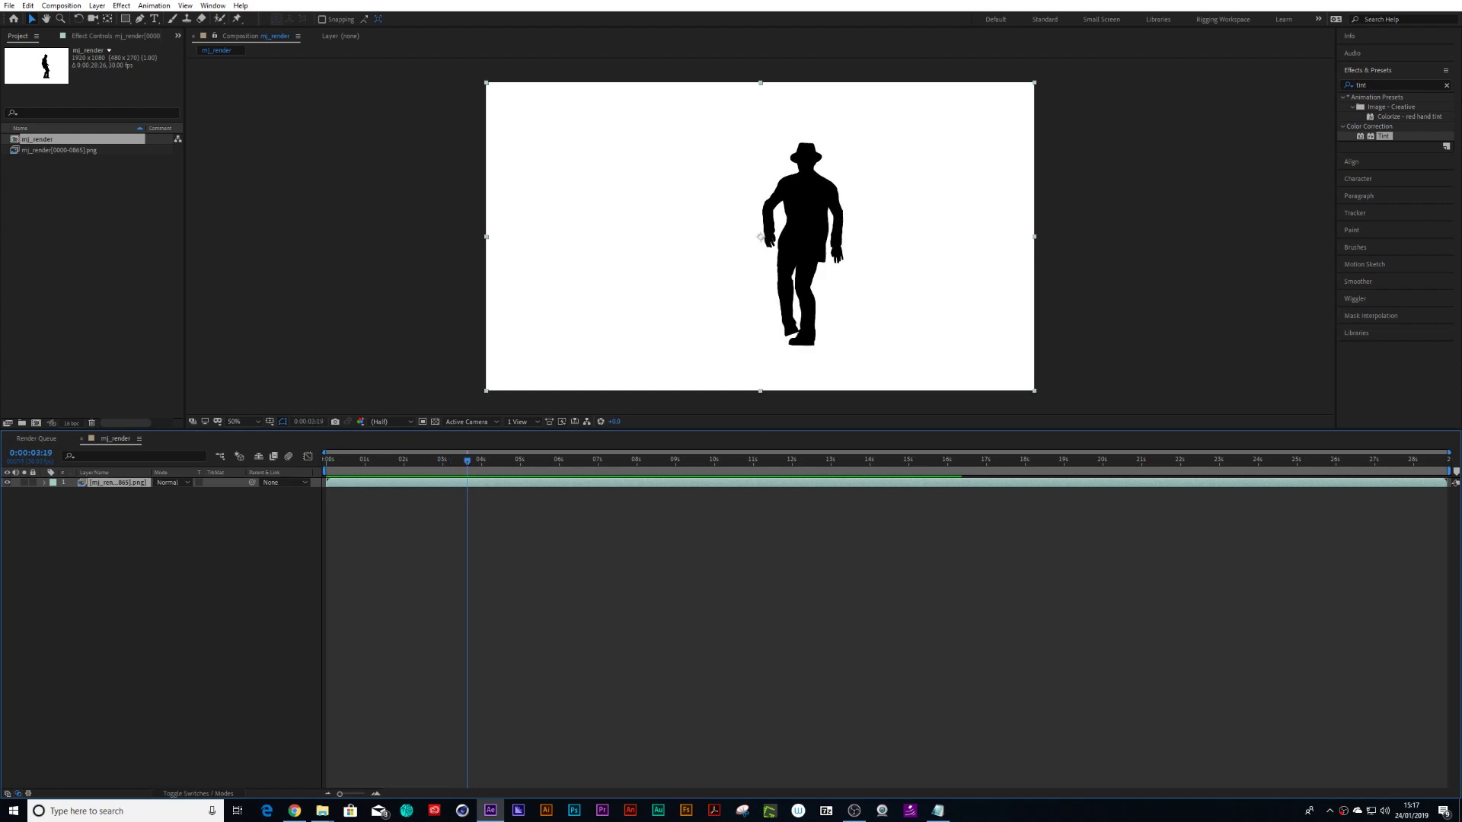
- Find the Gradient Ramp effect and apply it to the dancer's image-sequence layer
{"action": "left_click", "coordinate": [1393, 85]}
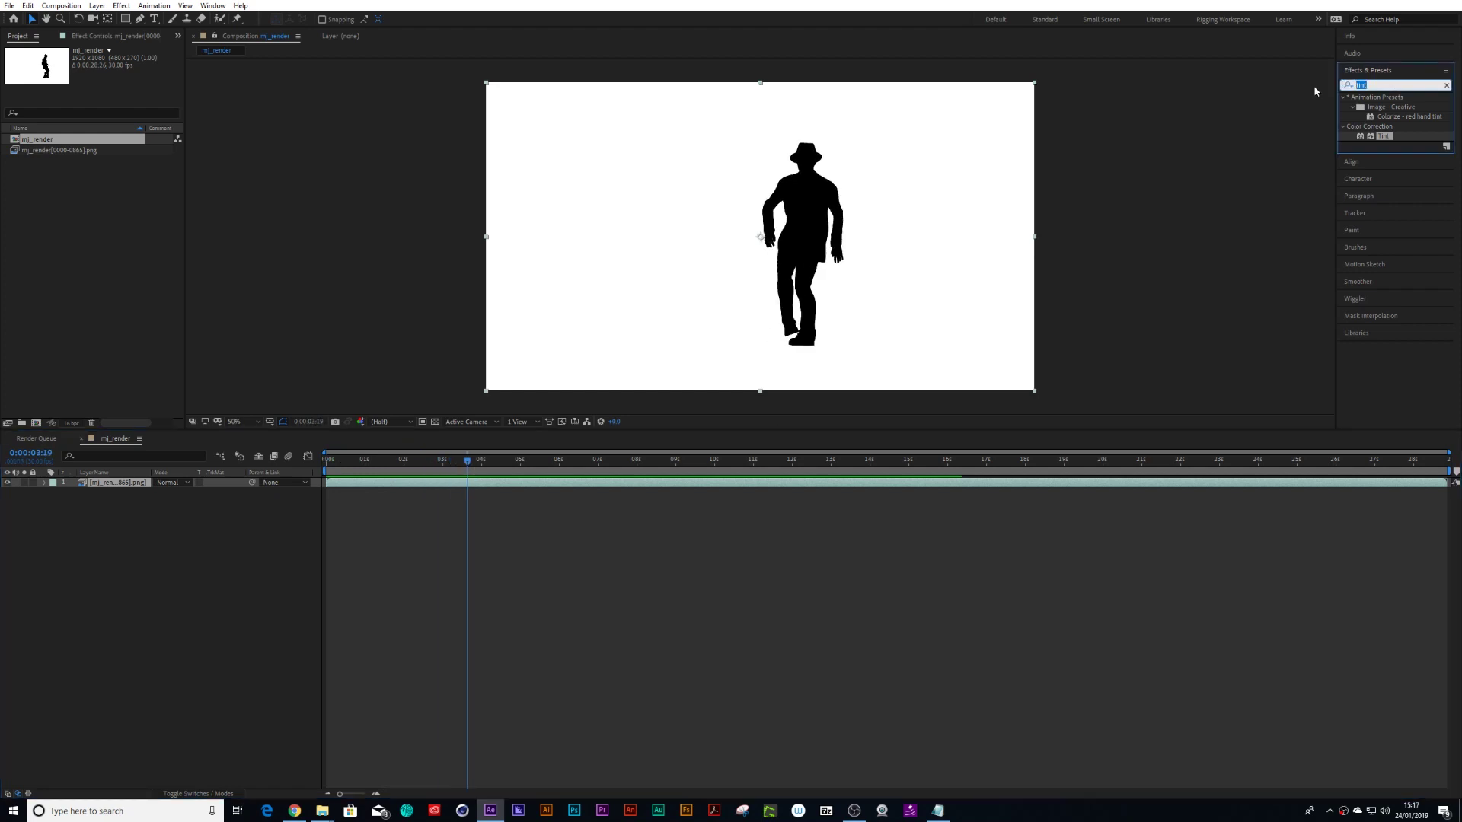
{"action": "type", "text": "g"}
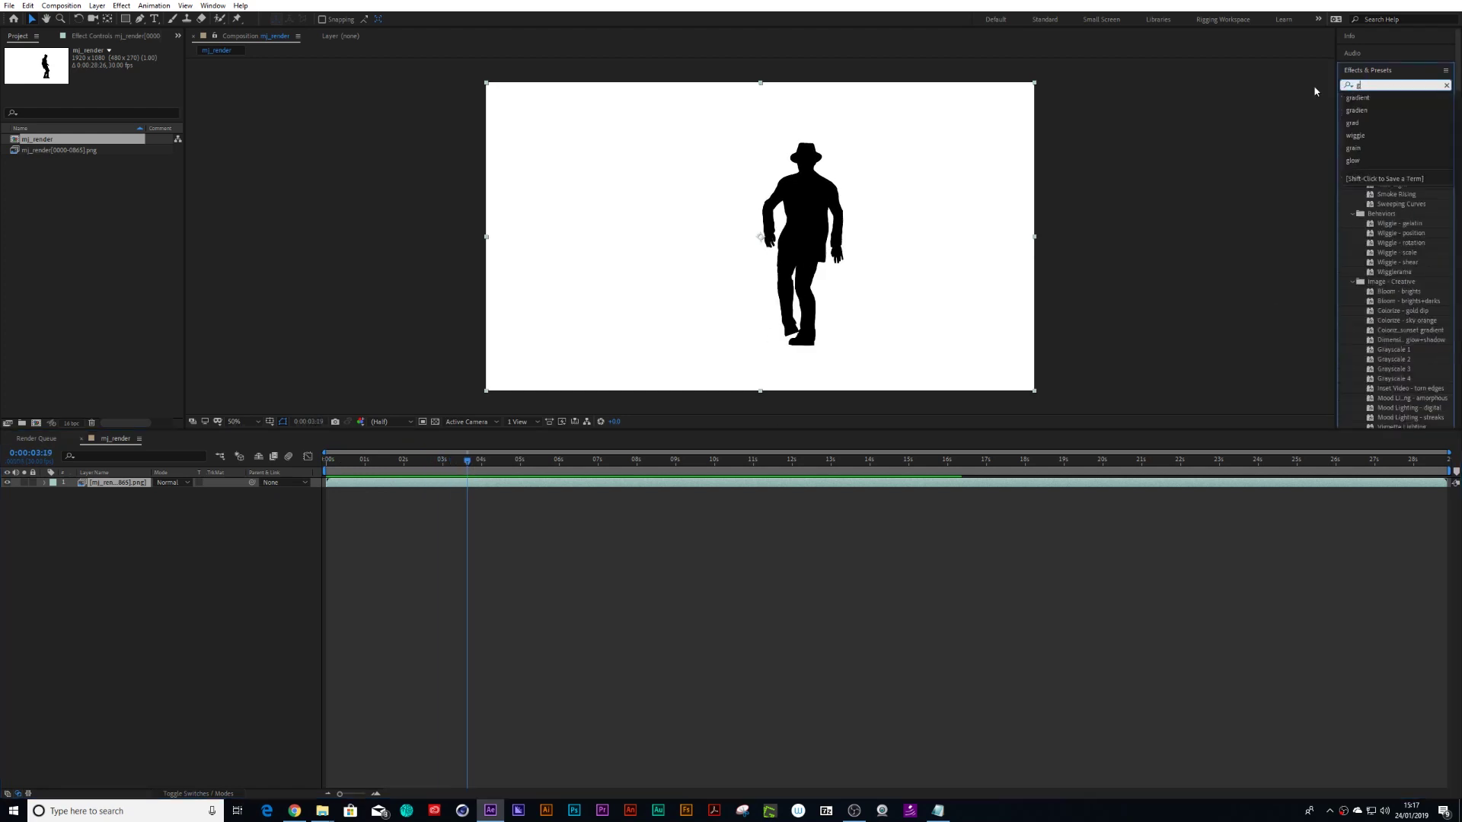
{"action": "type", "text": "radient"}
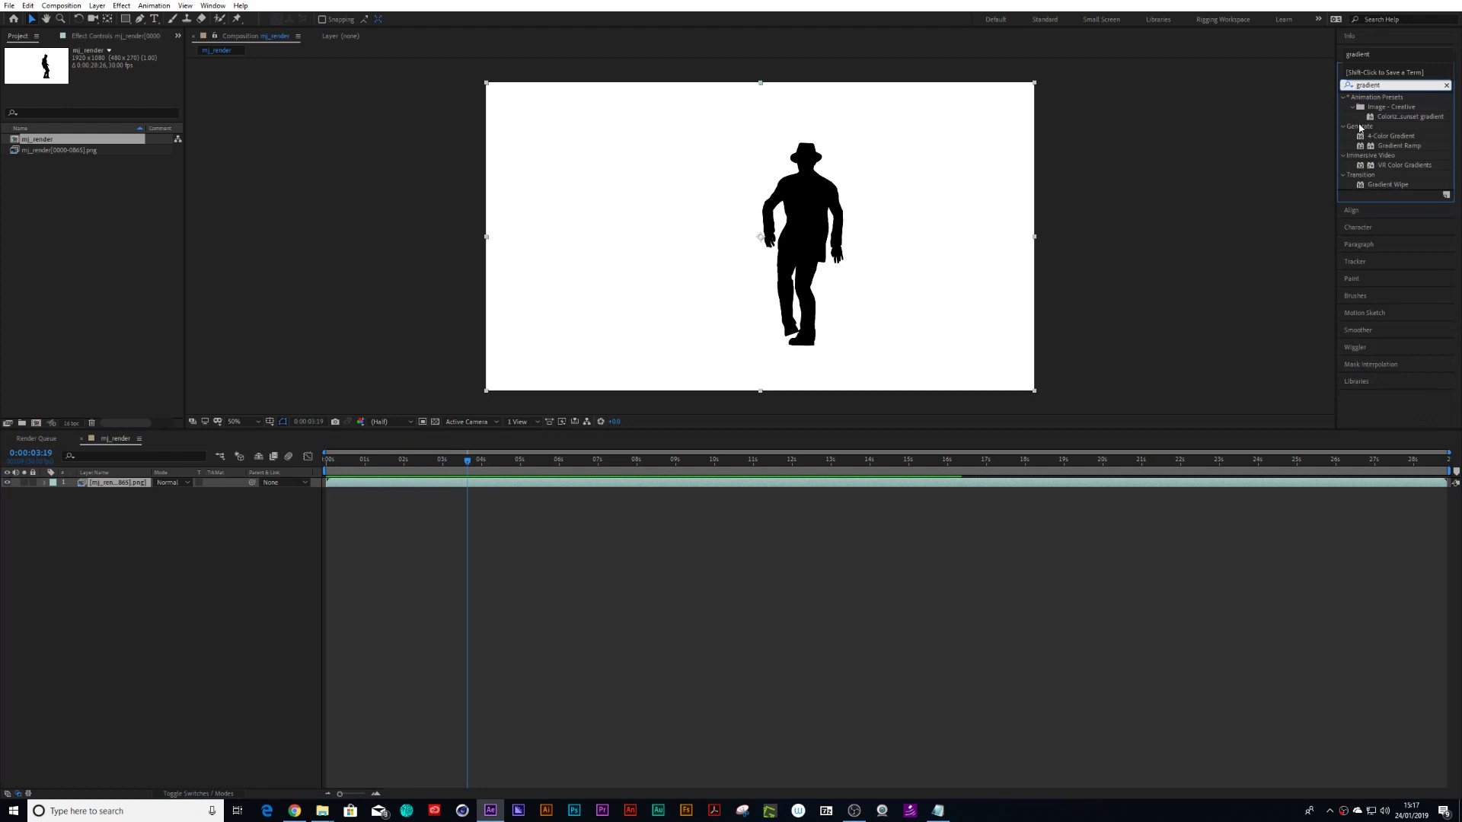
{"action": "left_click_drag", "start_coordinate": [1399, 146], "coordinate": [398, 487]}
- Place the gradient's start point on the dancer's upper chest and its end point beside the hip
{"action": "left_click", "coordinate": [107, 70]}
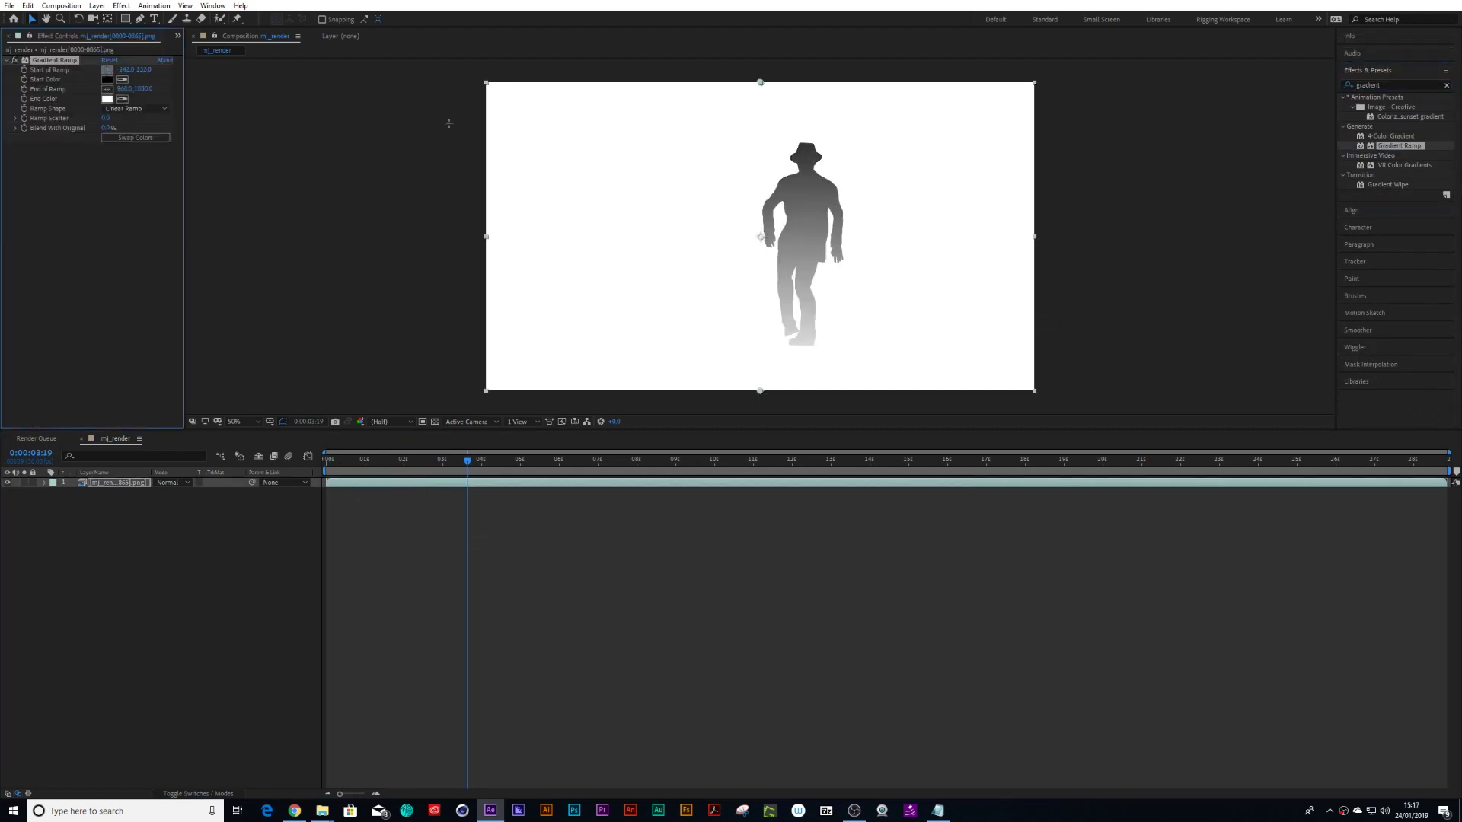
{"action": "left_click", "coordinate": [818, 177]}
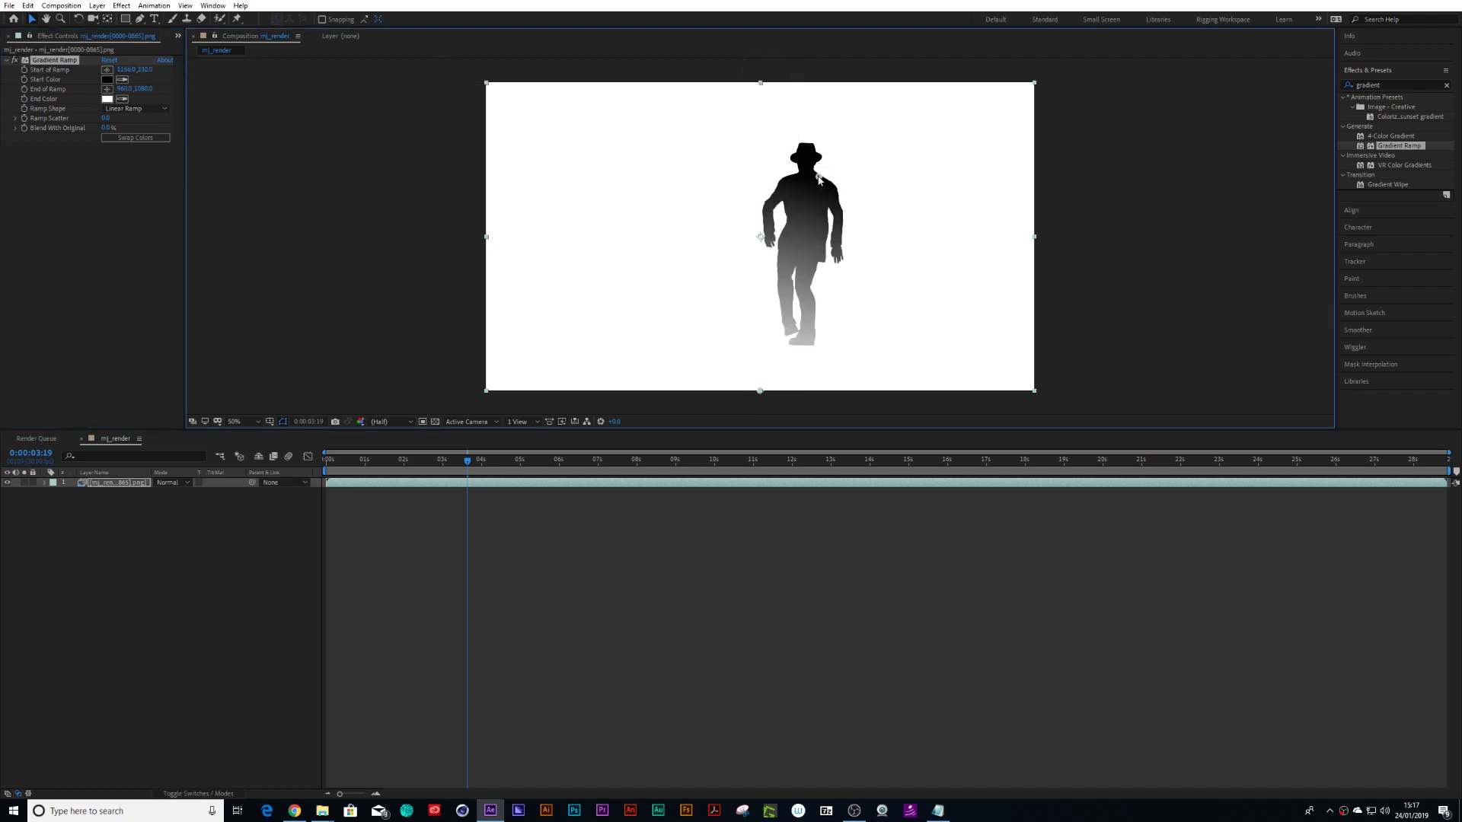
{"action": "left_click", "coordinate": [107, 88]}
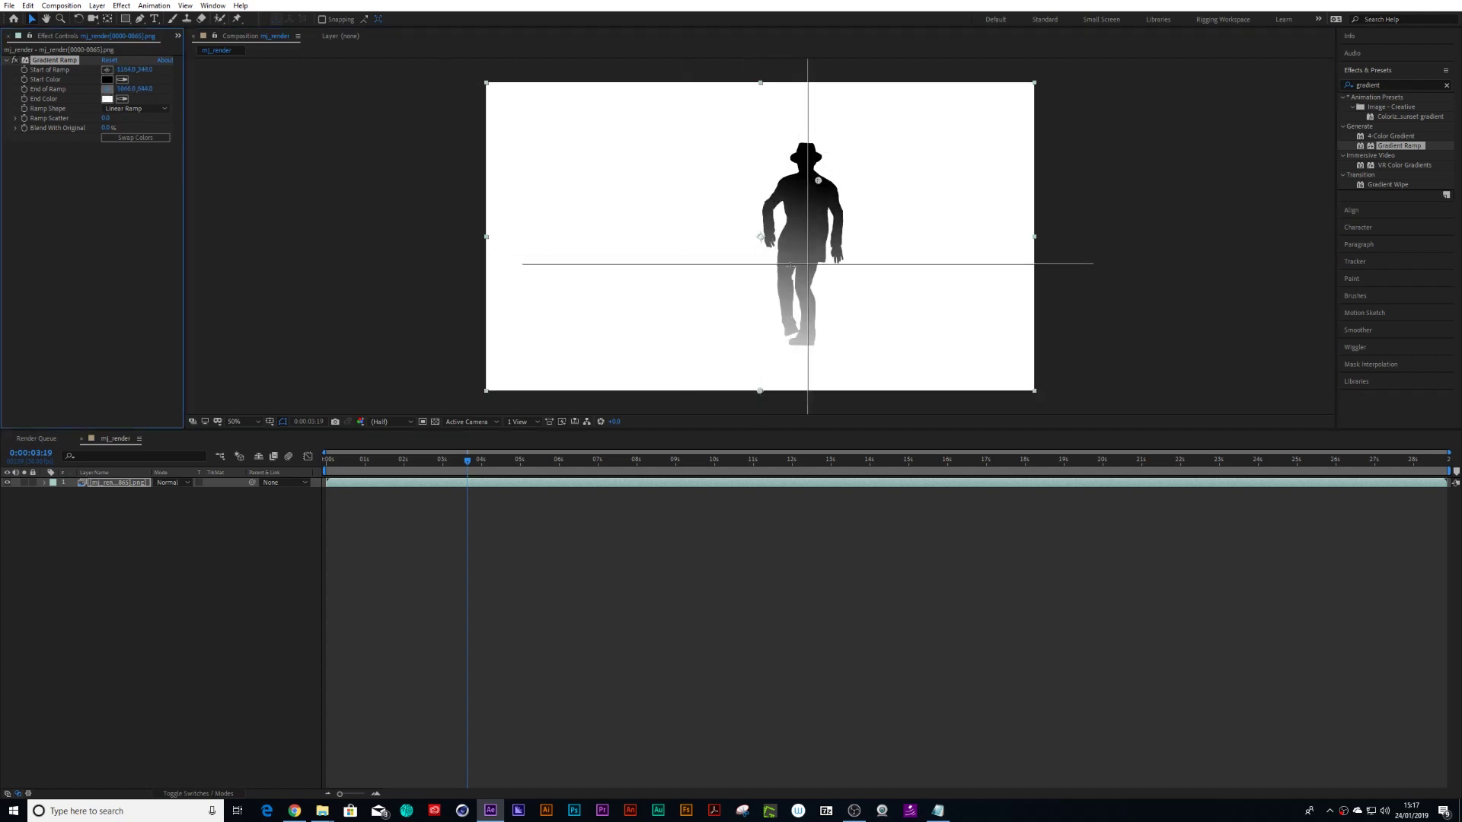
{"action": "left_click", "coordinate": [790, 266]}
{"action": "mouse_move", "coordinate": [791, 266]}
{"action": "left_mouse_down"}
{"action": "mouse_move", "coordinate": [781, 328]}
{"action": "mouse_move", "coordinate": [777, 262]}
{"action": "left_mouse_up"}
- Add the Noise effect to the dancer layer, set its amount to 100%, and turn off color noise
{"action": "left_click", "coordinate": [1391, 86]}
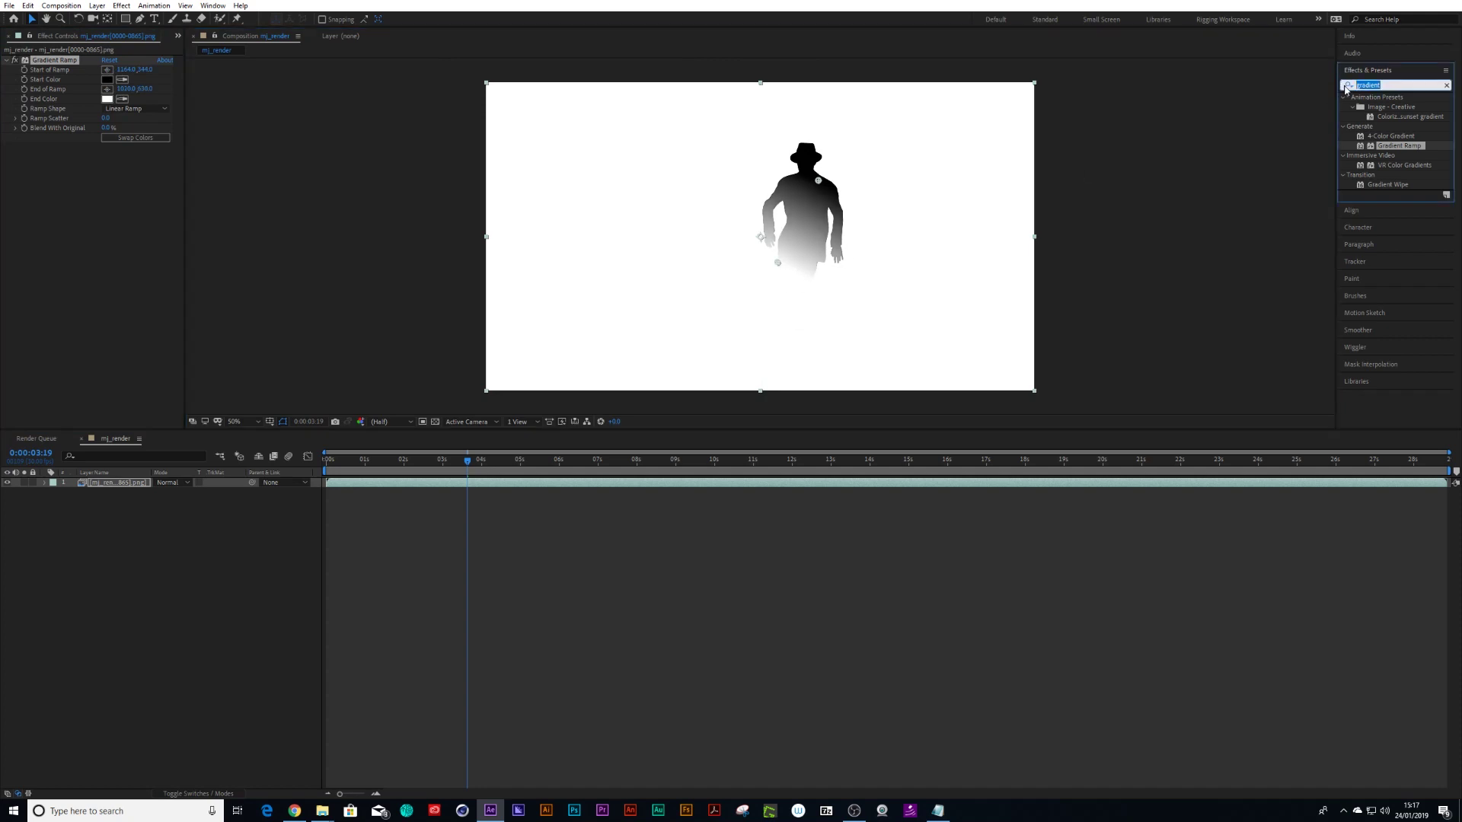
{"action": "type", "text": "noise"}
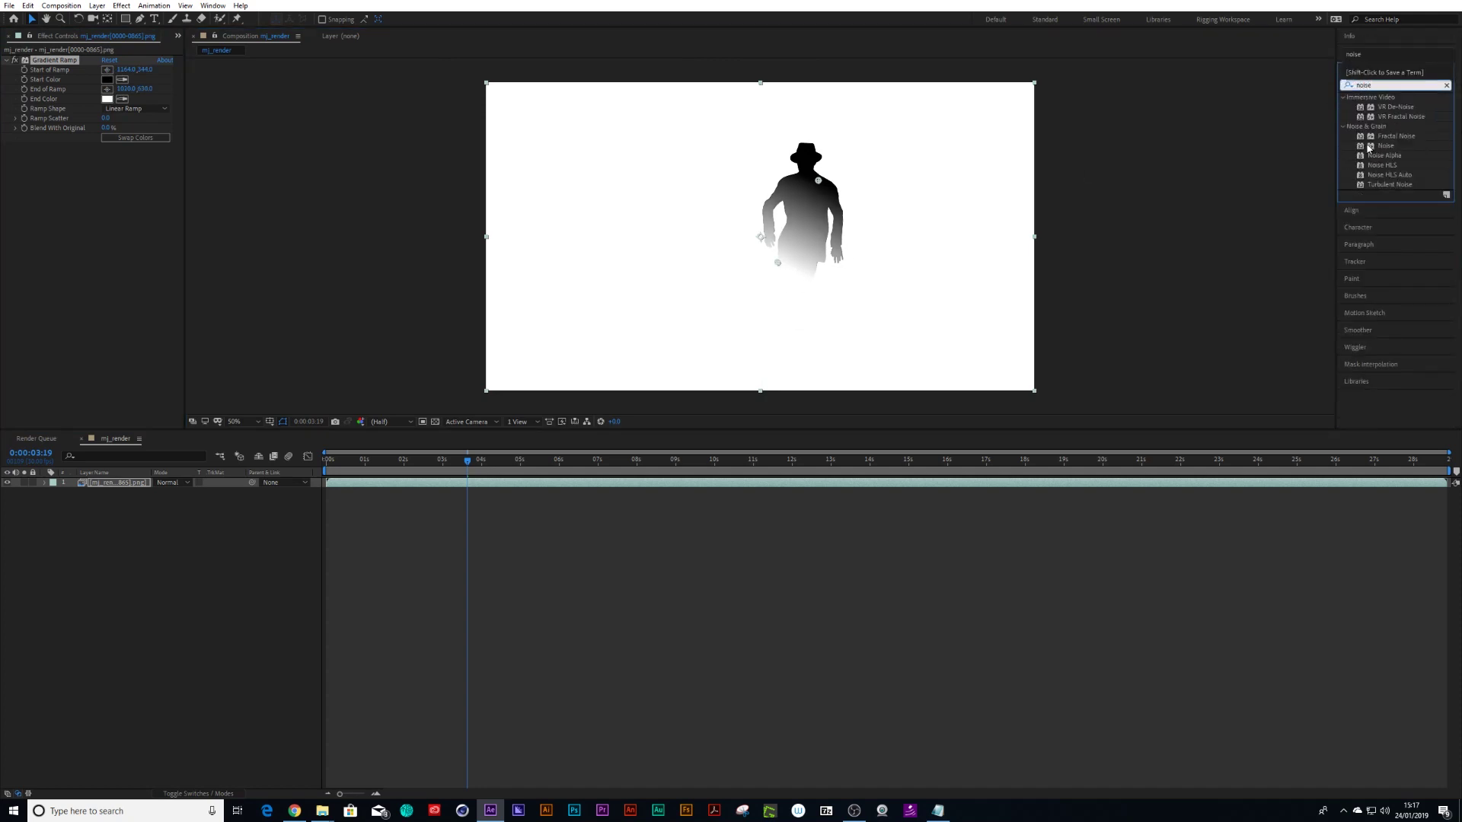
{"action": "left_click_drag", "start_coordinate": [1368, 147], "coordinate": [102, 484]}
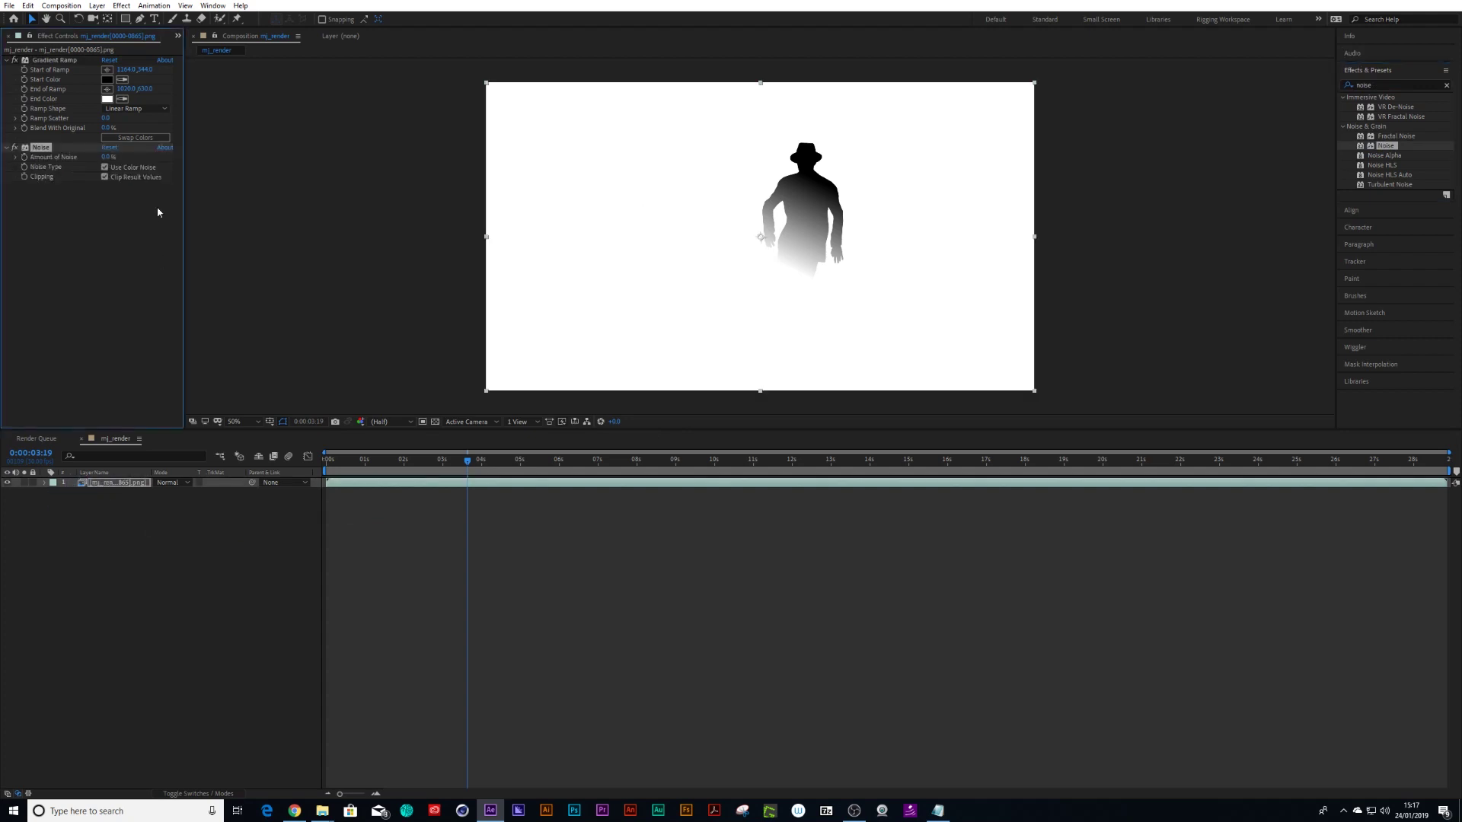
{"action": "left_click_drag", "start_coordinate": [106, 157], "coordinate": [252, 178]}
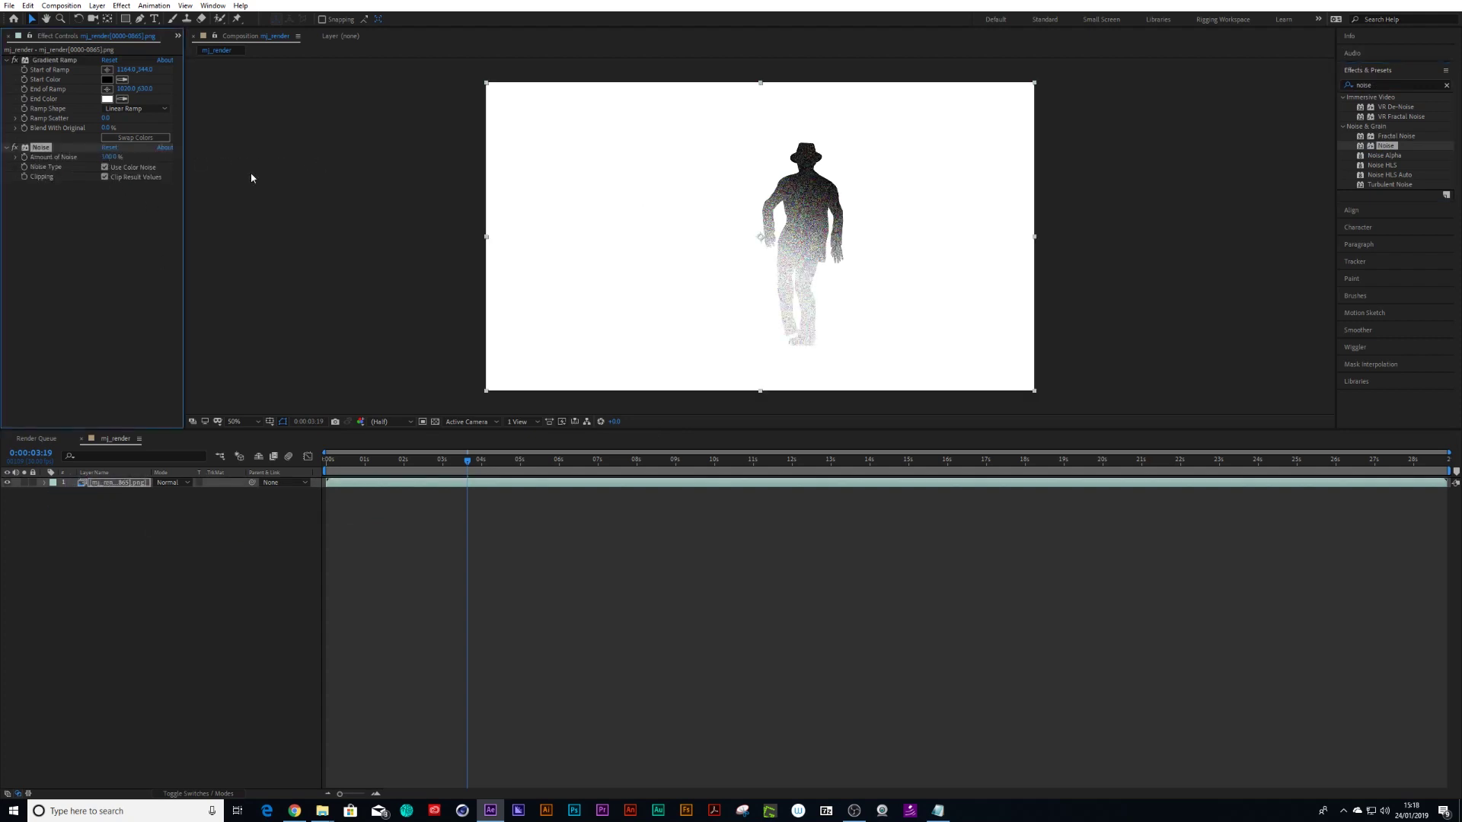
{"action": "left_click", "coordinate": [105, 167]}
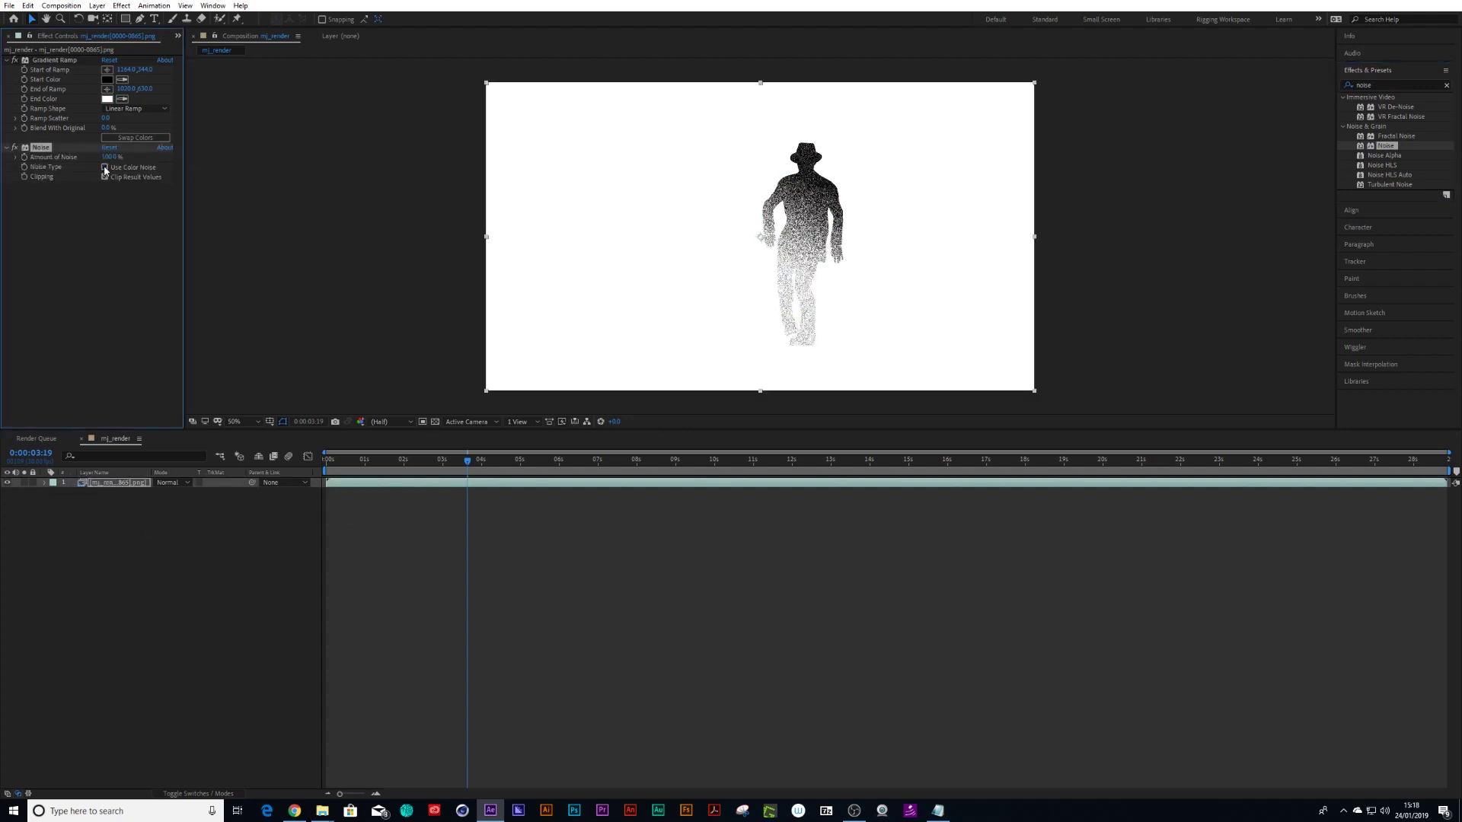
- Add the Curves effect after Noise and shape an almost vertical RGB curve near the middle for hard black-and-white contrast
{"action": "double_click", "coordinate": [1359, 84]}
{"action": "type", "text": "curves"}
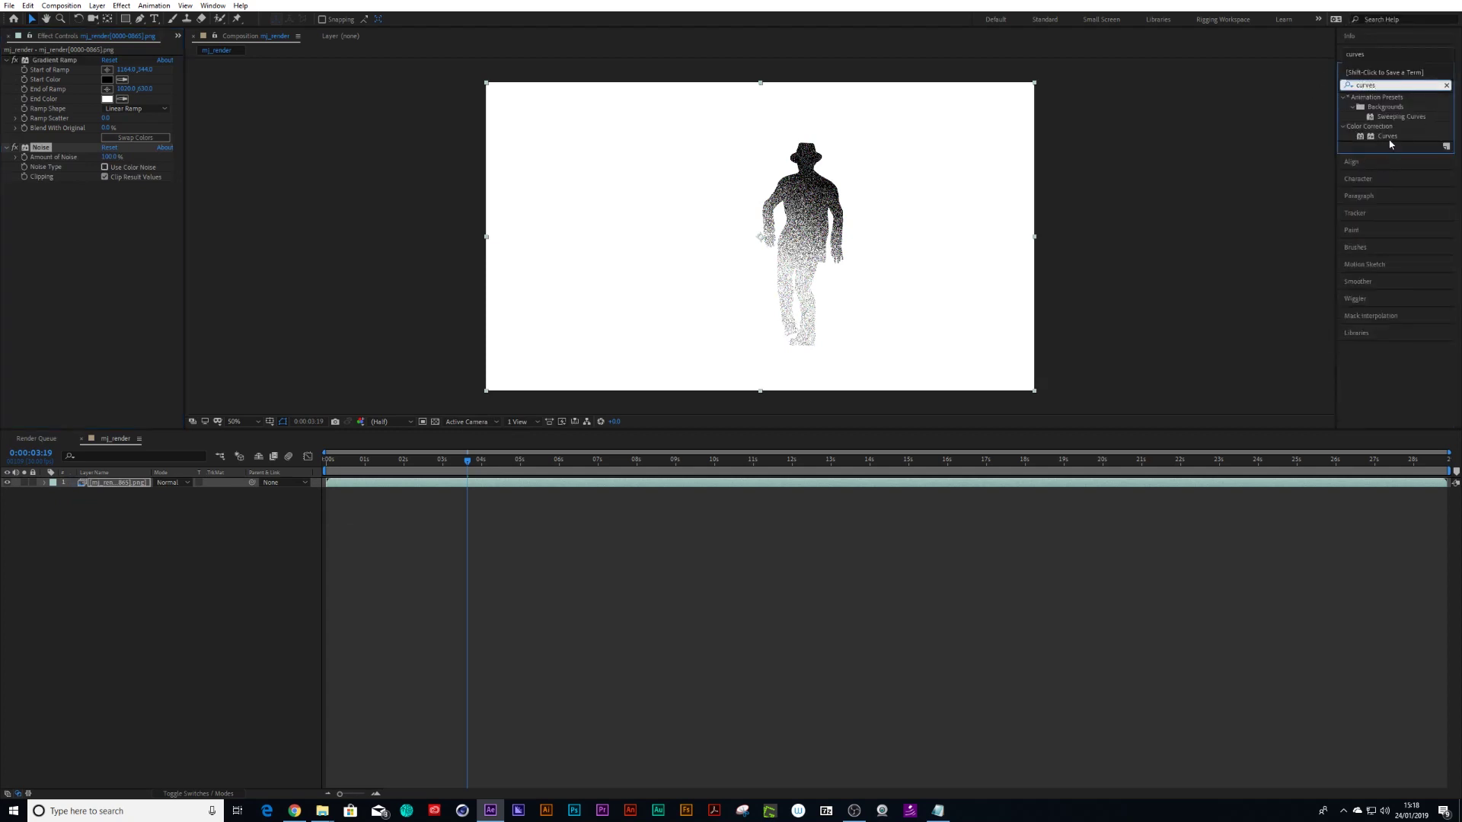
{"action": "left_click_drag", "start_coordinate": [1388, 137], "coordinate": [101, 236]}
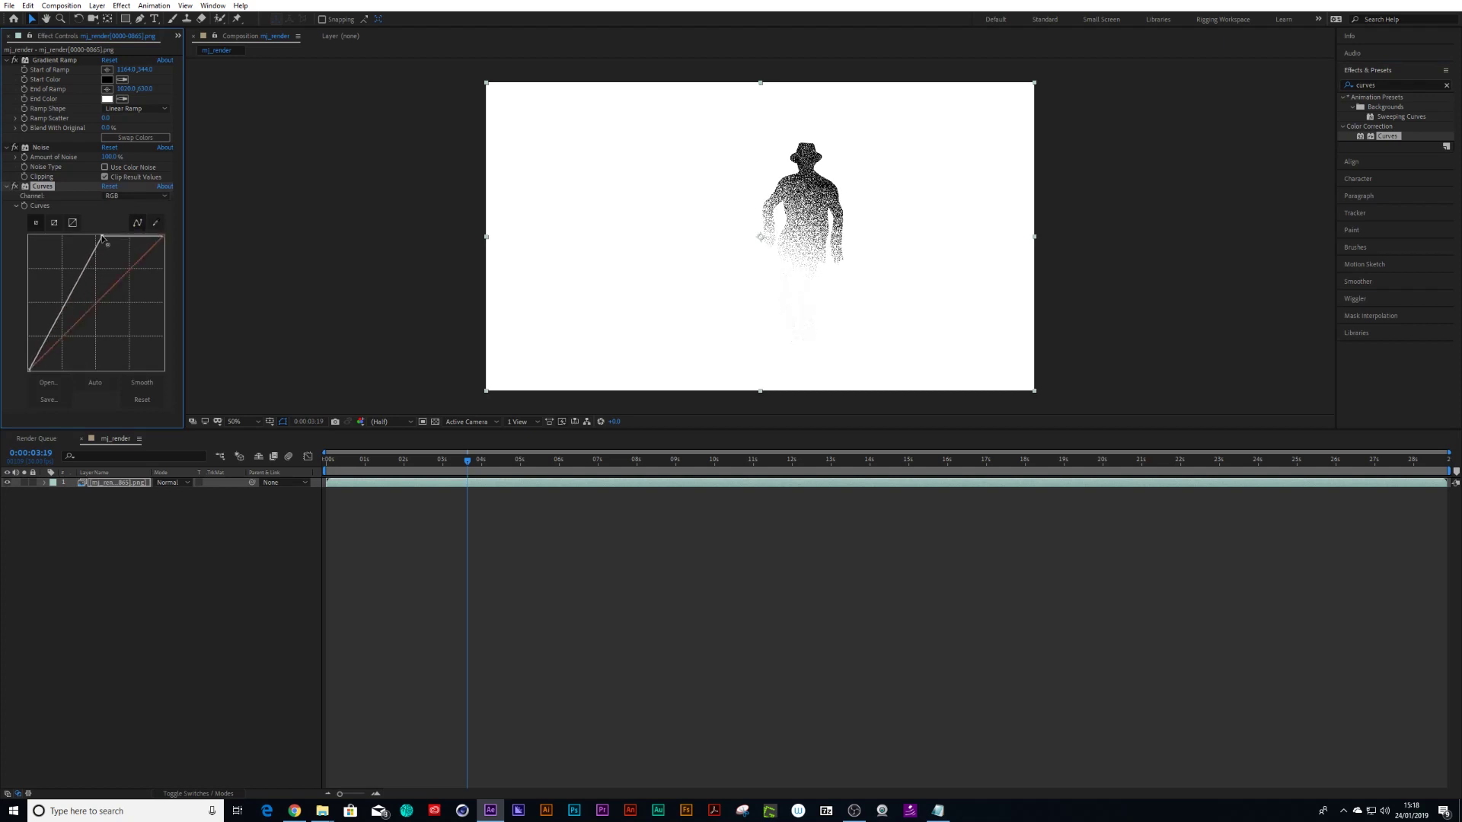
{"action": "left_click_drag", "start_coordinate": [29, 371], "coordinate": [109, 376]}
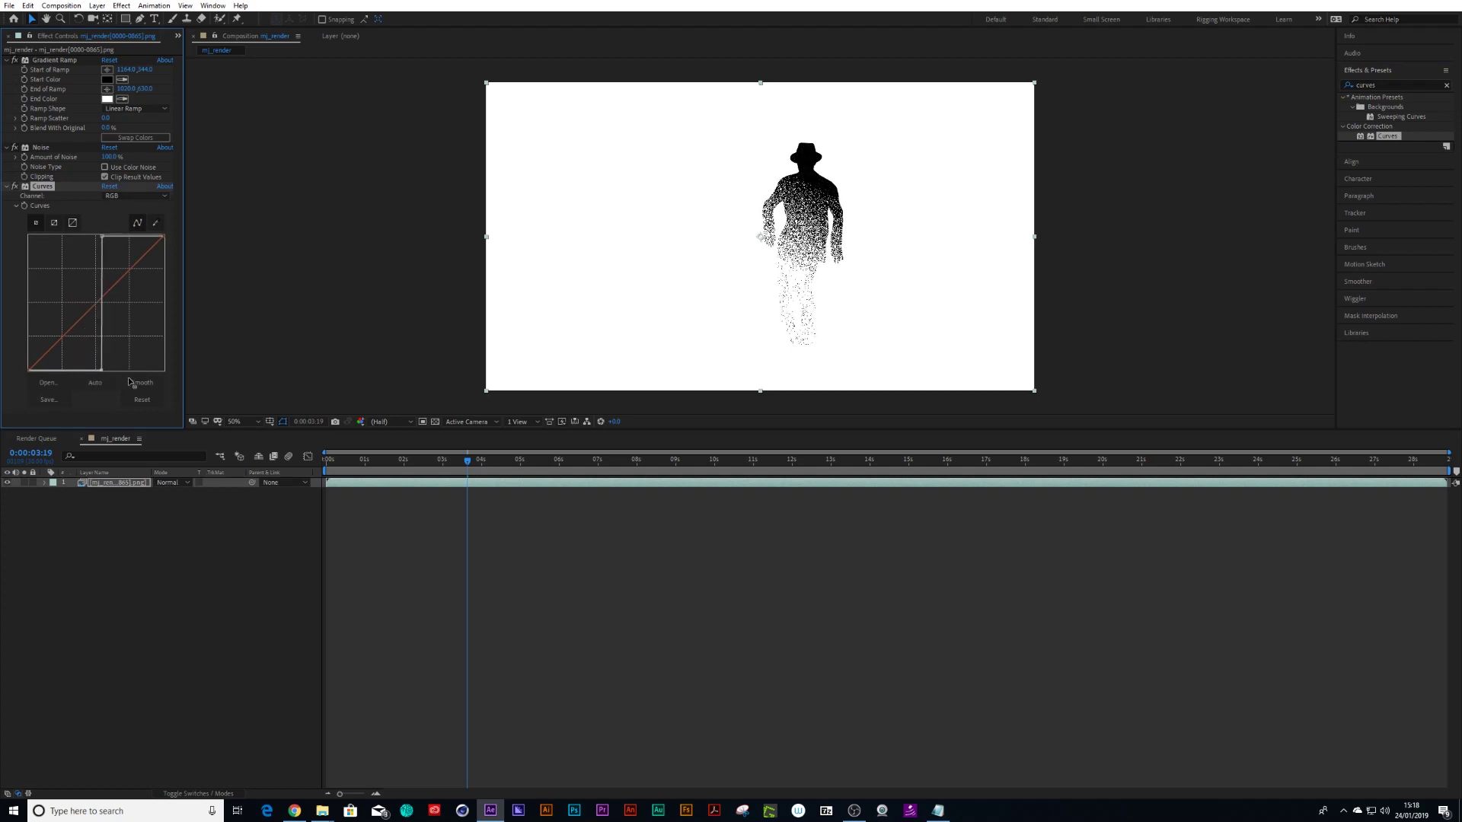
{"action": "left_click_drag", "start_coordinate": [103, 237], "coordinate": [107, 237]}
- Apply the Turbulent Displace effect to the dancer layer and collapse the Curves settings
{"action": "left_click", "coordinate": [1346, 85]}
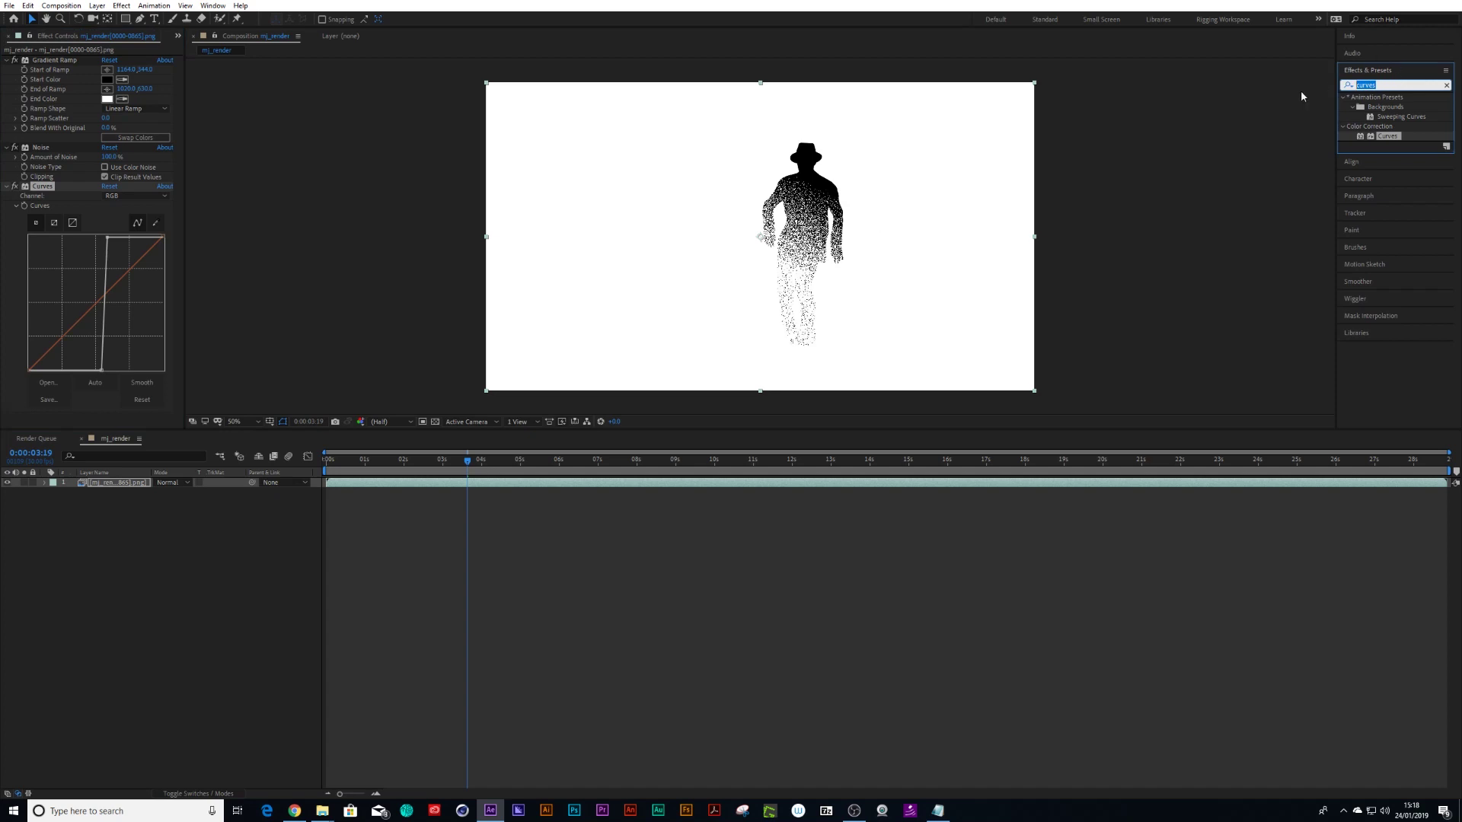
{"action": "type", "text": "tur"}
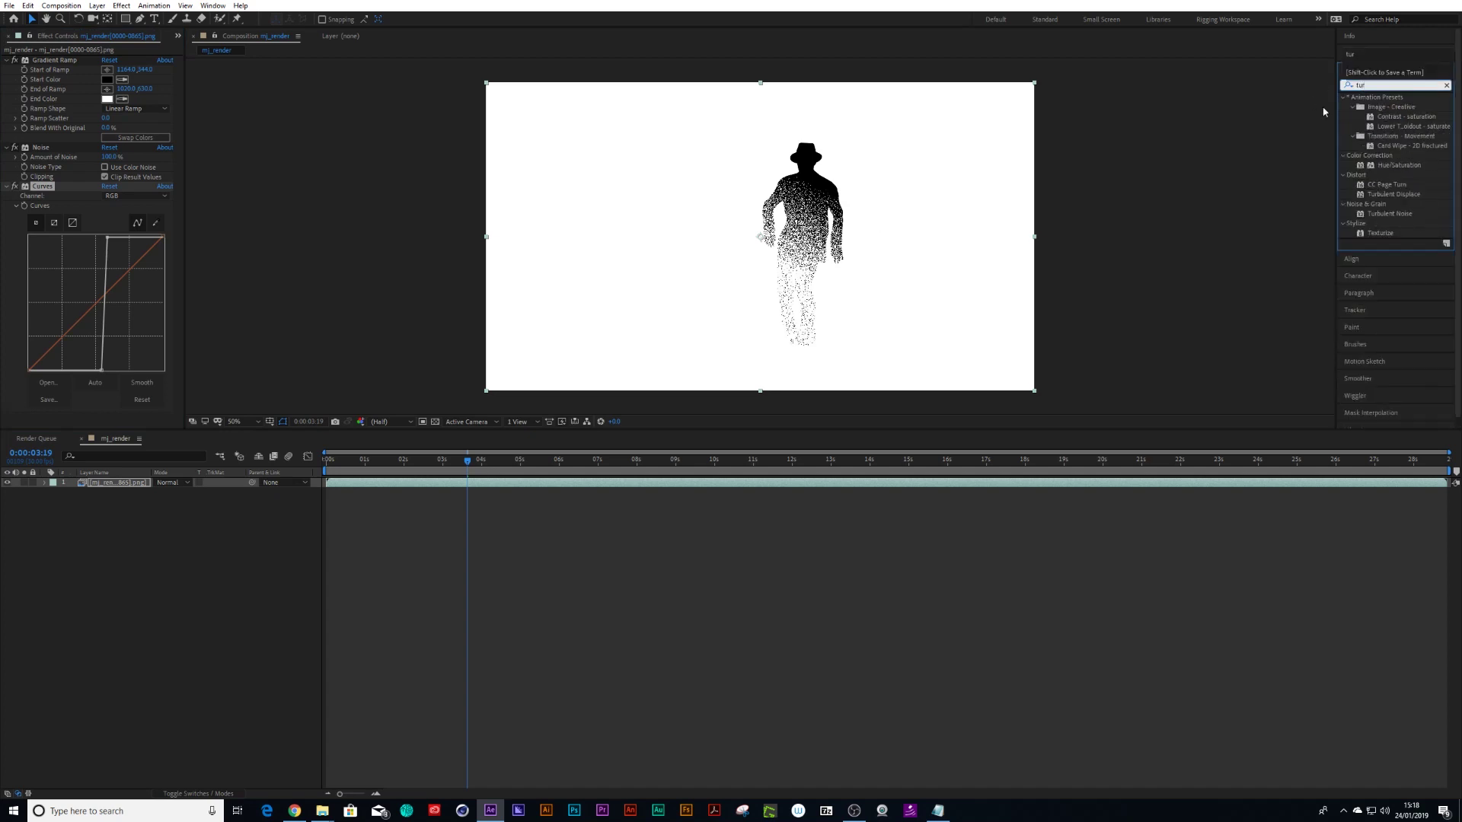
{"action": "left_click_drag", "start_coordinate": [1398, 197], "coordinate": [122, 487]}
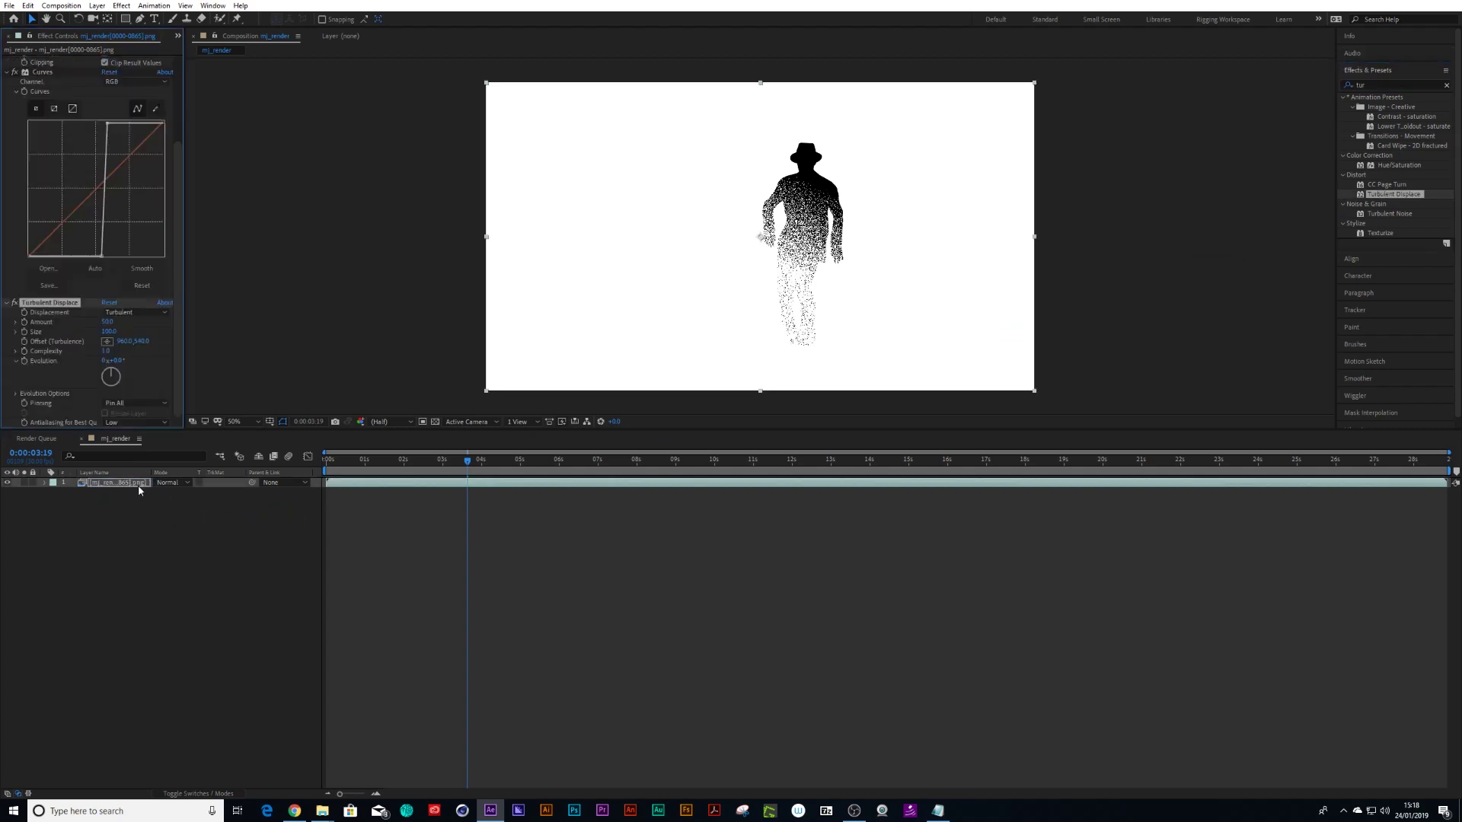
{"action": "left_click", "coordinate": [6, 72]}
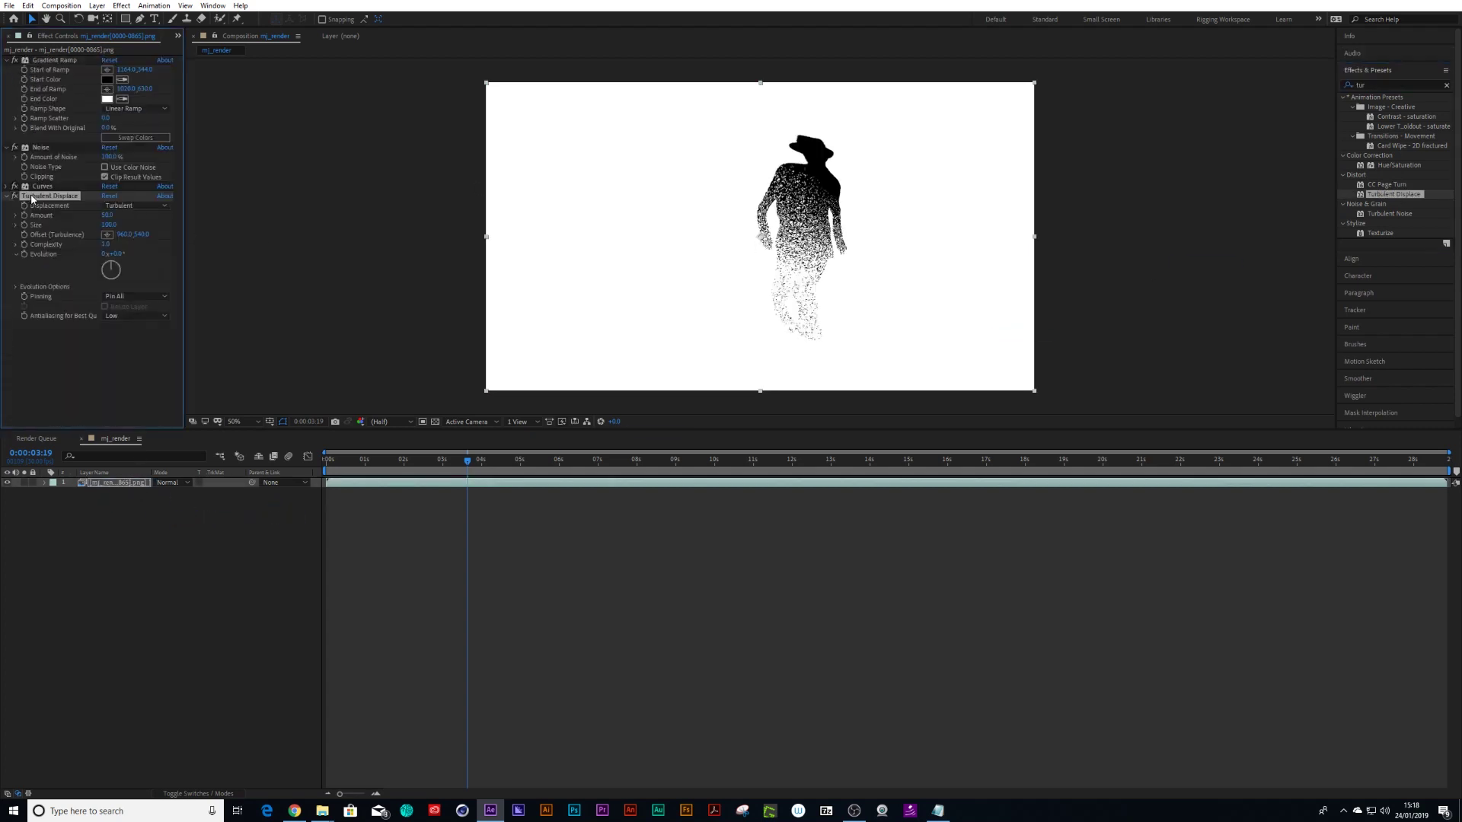
- Try Turbulent Displace at different places in the effect order, ending between Gradient Ramp and Noise, and collapse the Gradient Ramp settings
{"action": "left_click_drag", "start_coordinate": [32, 198], "coordinate": [46, 144]}
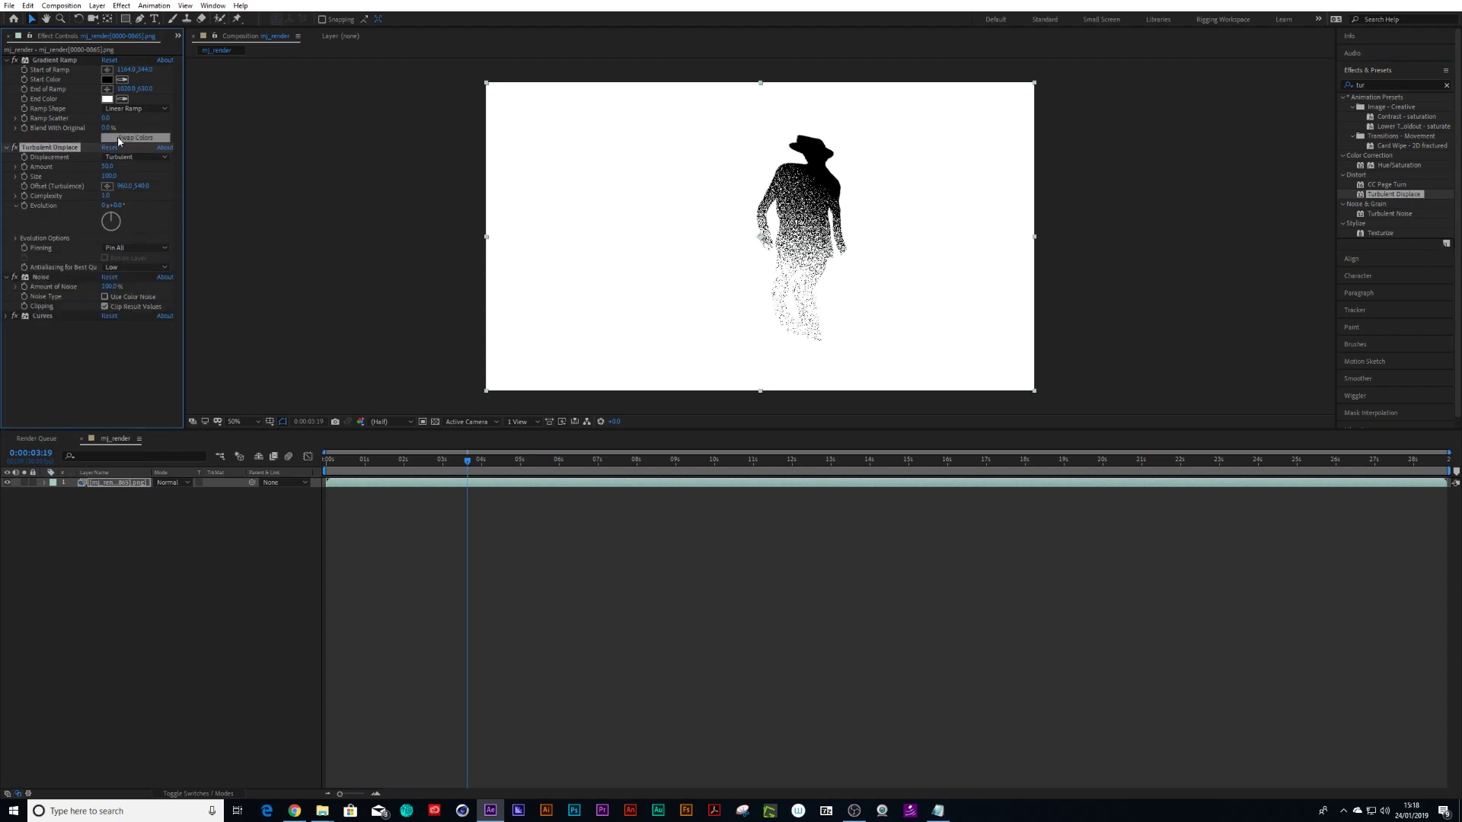
{"action": "left_click_drag", "start_coordinate": [55, 146], "coordinate": [52, 62]}
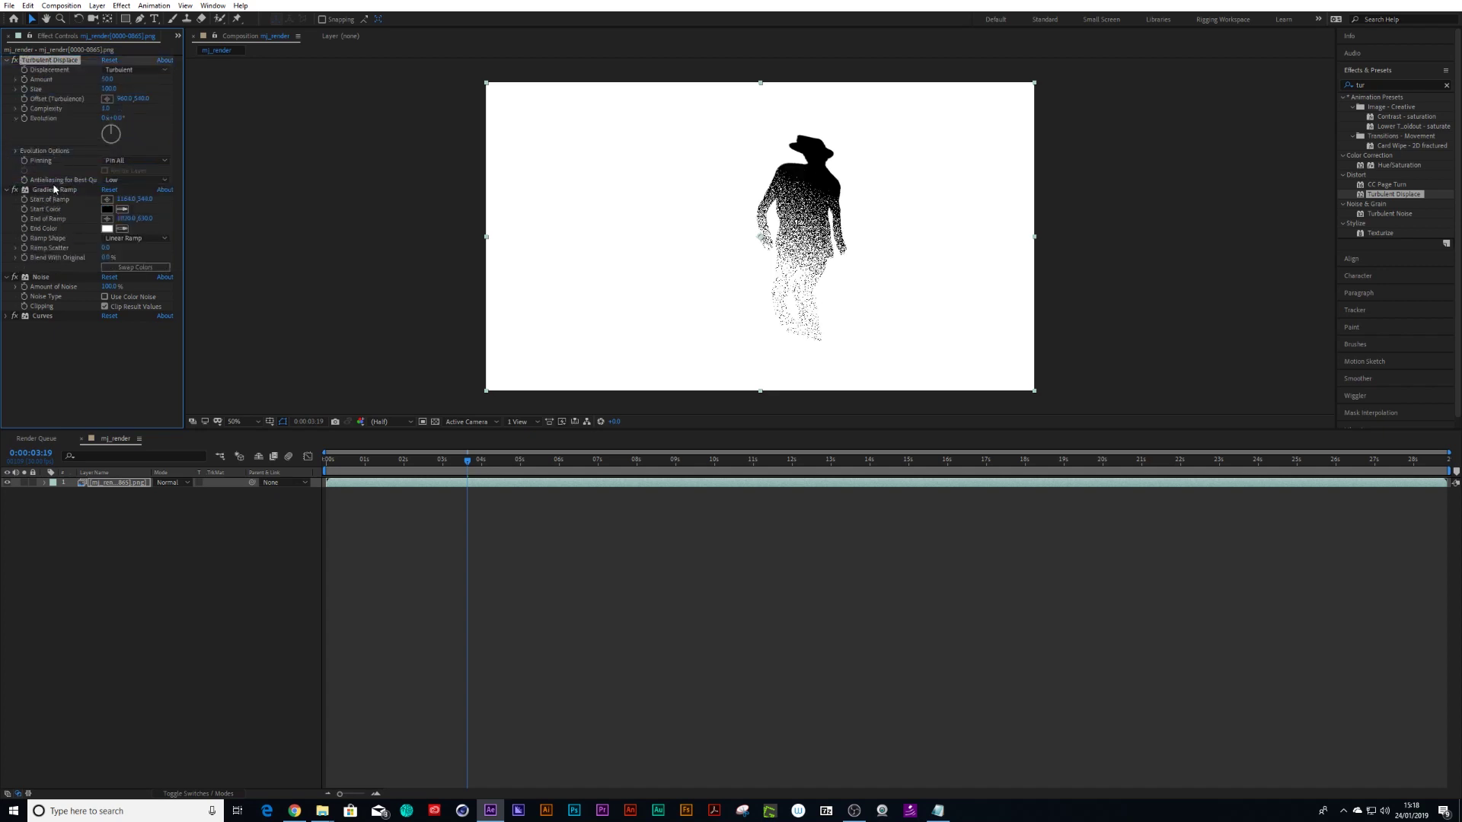
{"action": "left_click_drag", "start_coordinate": [43, 60], "coordinate": [57, 189]}
{"action": "left_click", "coordinate": [8, 190]}
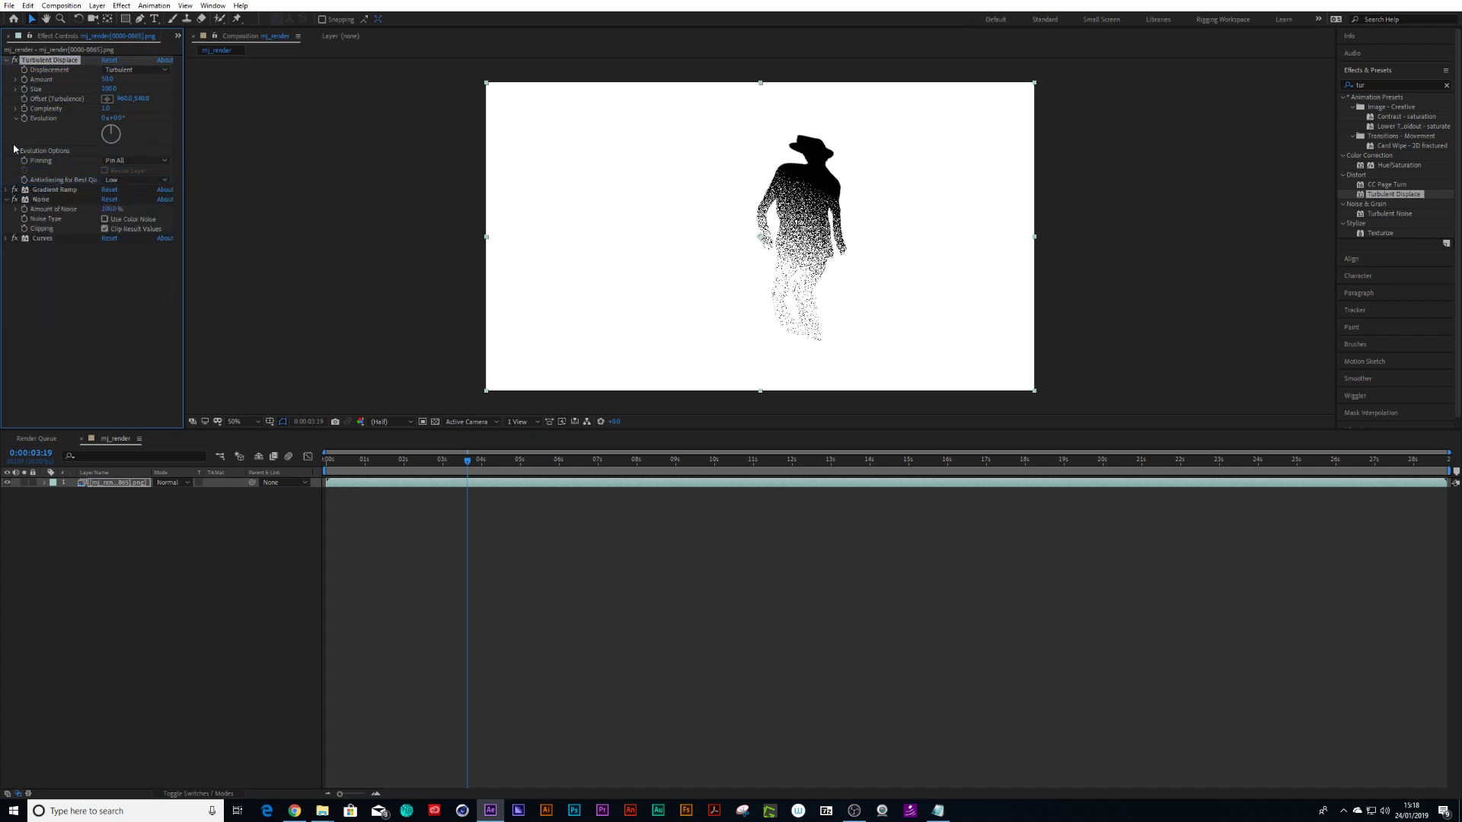
{"action": "left_click", "coordinate": [6, 61]}
{"action": "left_click_drag", "start_coordinate": [39, 60], "coordinate": [43, 74]}
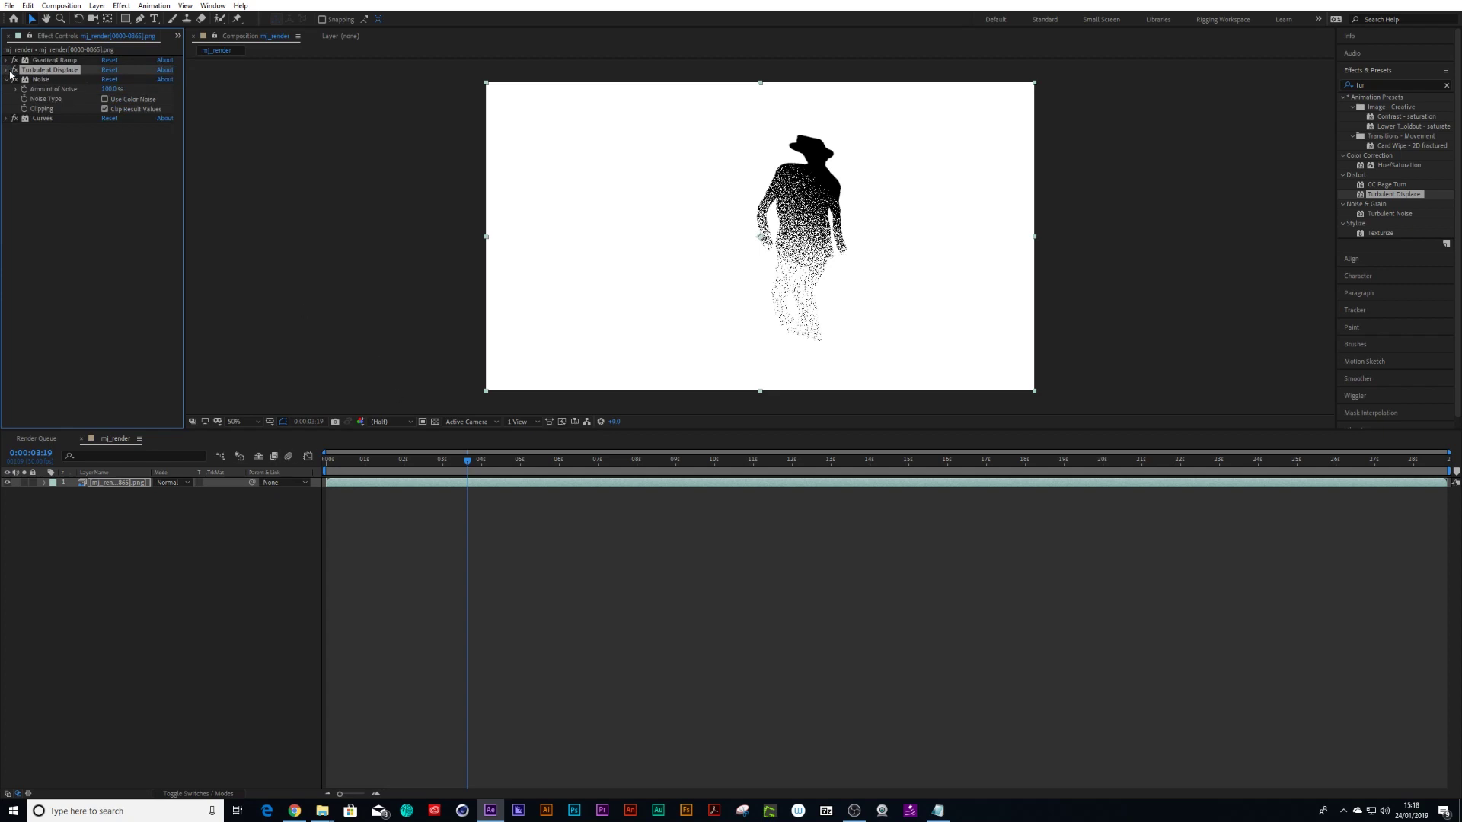
{"action": "left_click", "coordinate": [7, 70]}
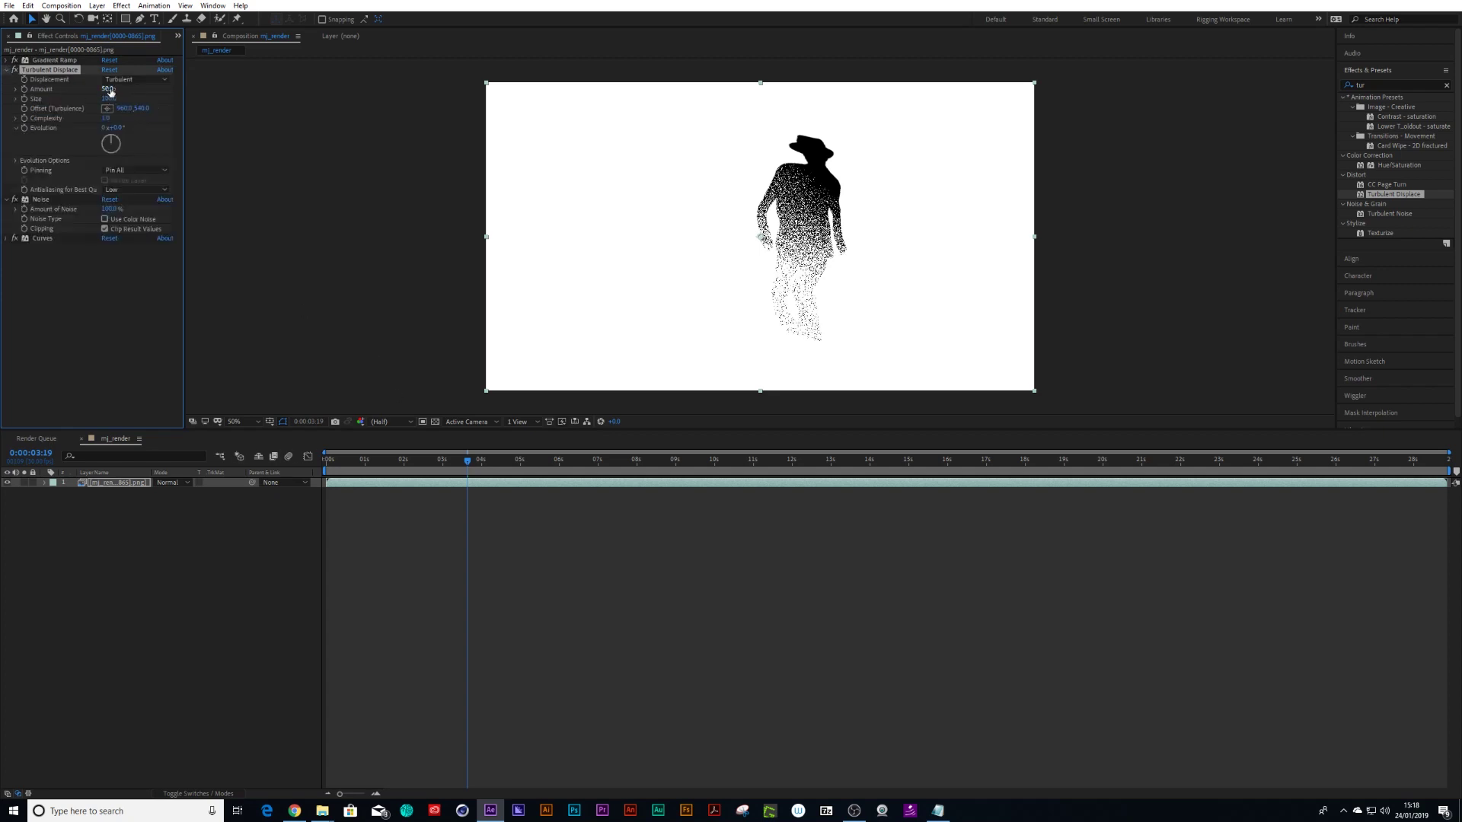
- Experiment with Turbulent Displace's amount and complexity, including an amount of 0, and undo the last adjustment
{"action": "left_click_drag", "start_coordinate": [109, 89], "coordinate": [38, 89]}
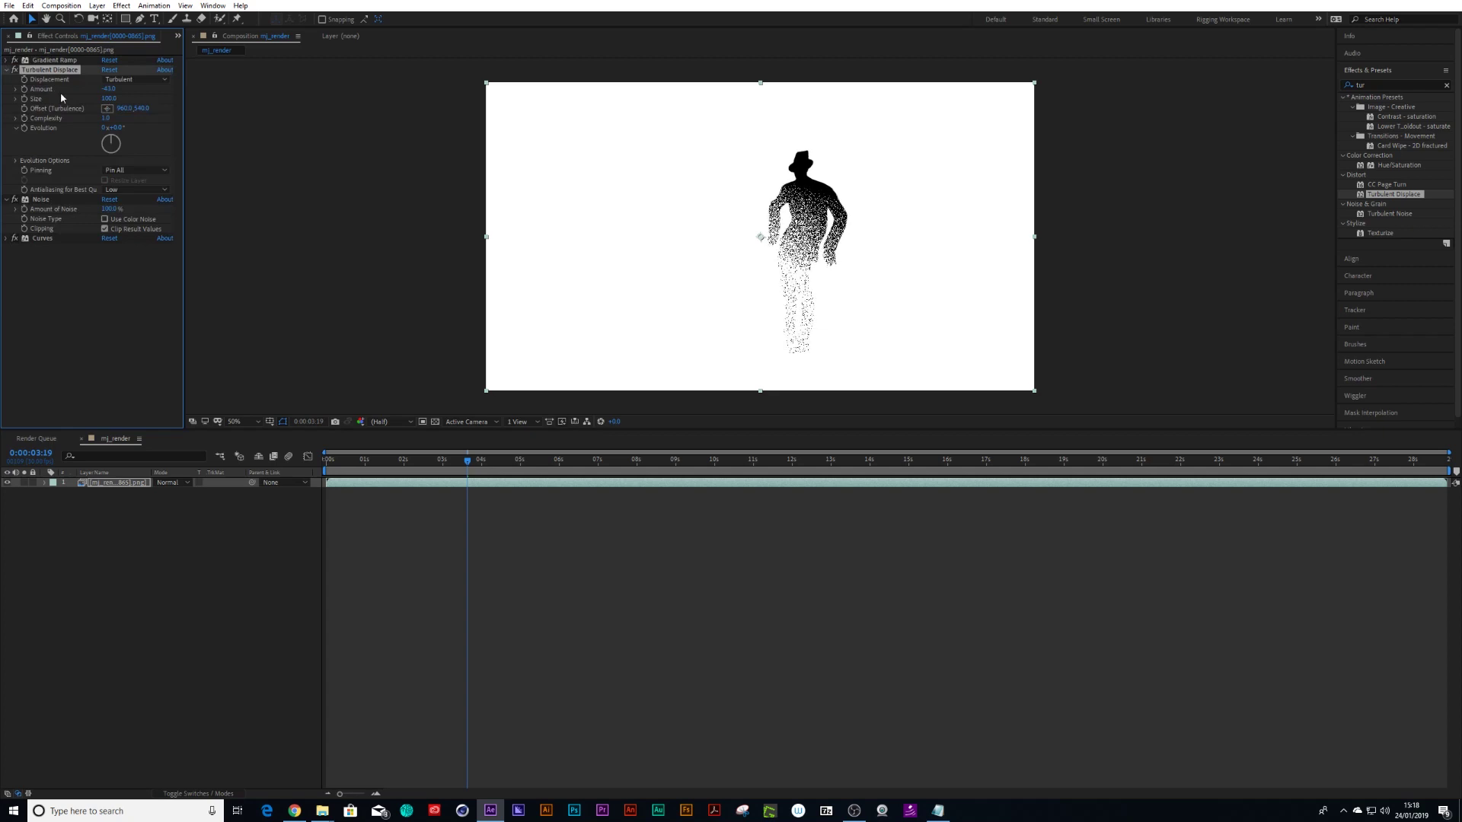
{"action": "left_click", "coordinate": [104, 90]}
{"action": "type", "text": "0"}
{"action": "key", "text": "Return"}
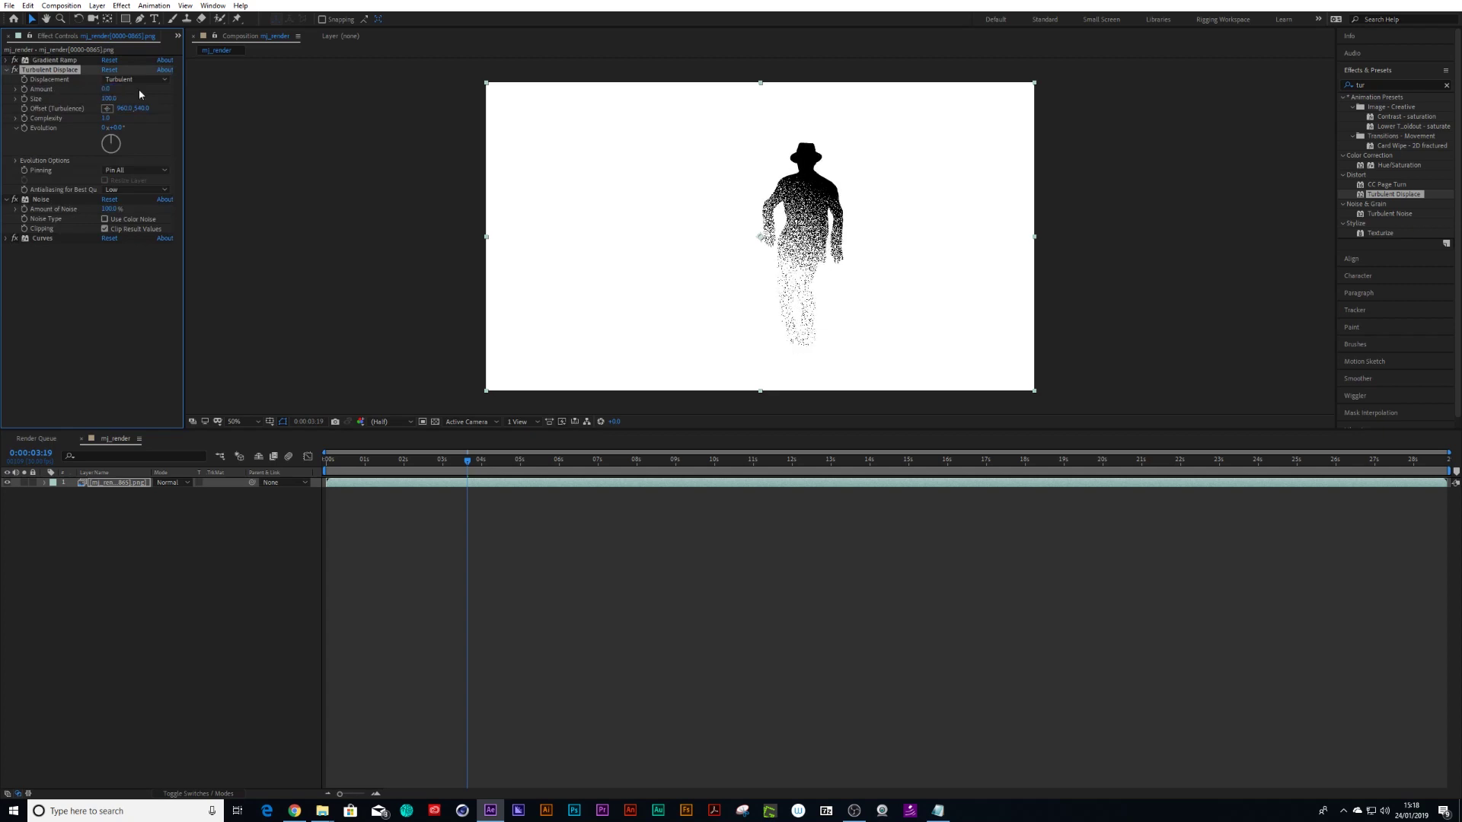
{"action": "left_click_drag", "start_coordinate": [104, 89], "coordinate": [111, 89]}
{"action": "left_click_drag", "start_coordinate": [106, 118], "coordinate": [284, 126]}
{"action": "left_click_drag", "start_coordinate": [107, 90], "coordinate": [208, 127]}
{"action": "key", "text": "ctrl+z"}
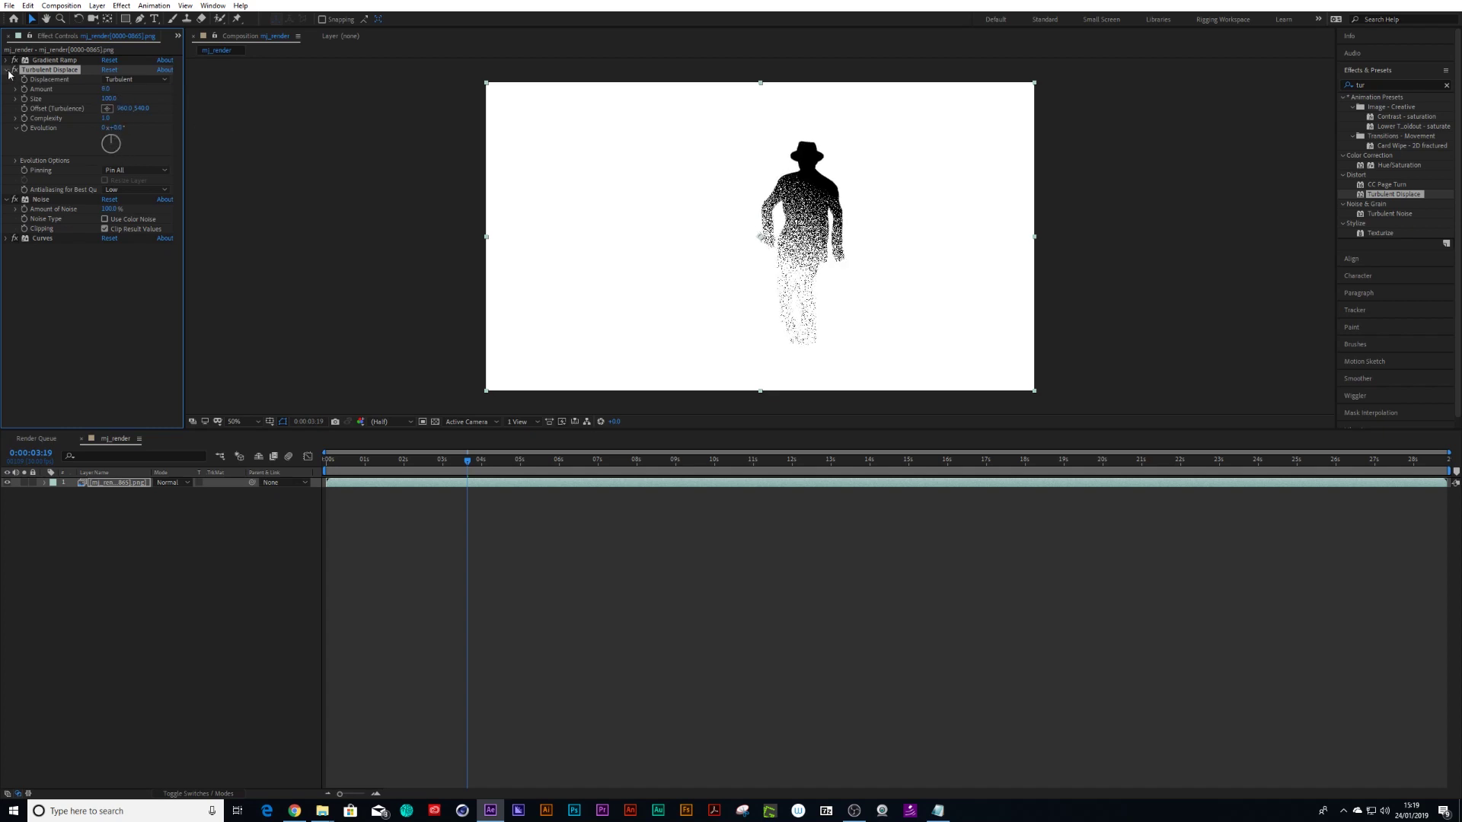
- Move Turbulent Displace between Noise and Curves in the effect order and expand its settings
{"action": "left_click", "coordinate": [7, 70]}
{"action": "left_click_drag", "start_coordinate": [32, 71], "coordinate": [43, 116]}
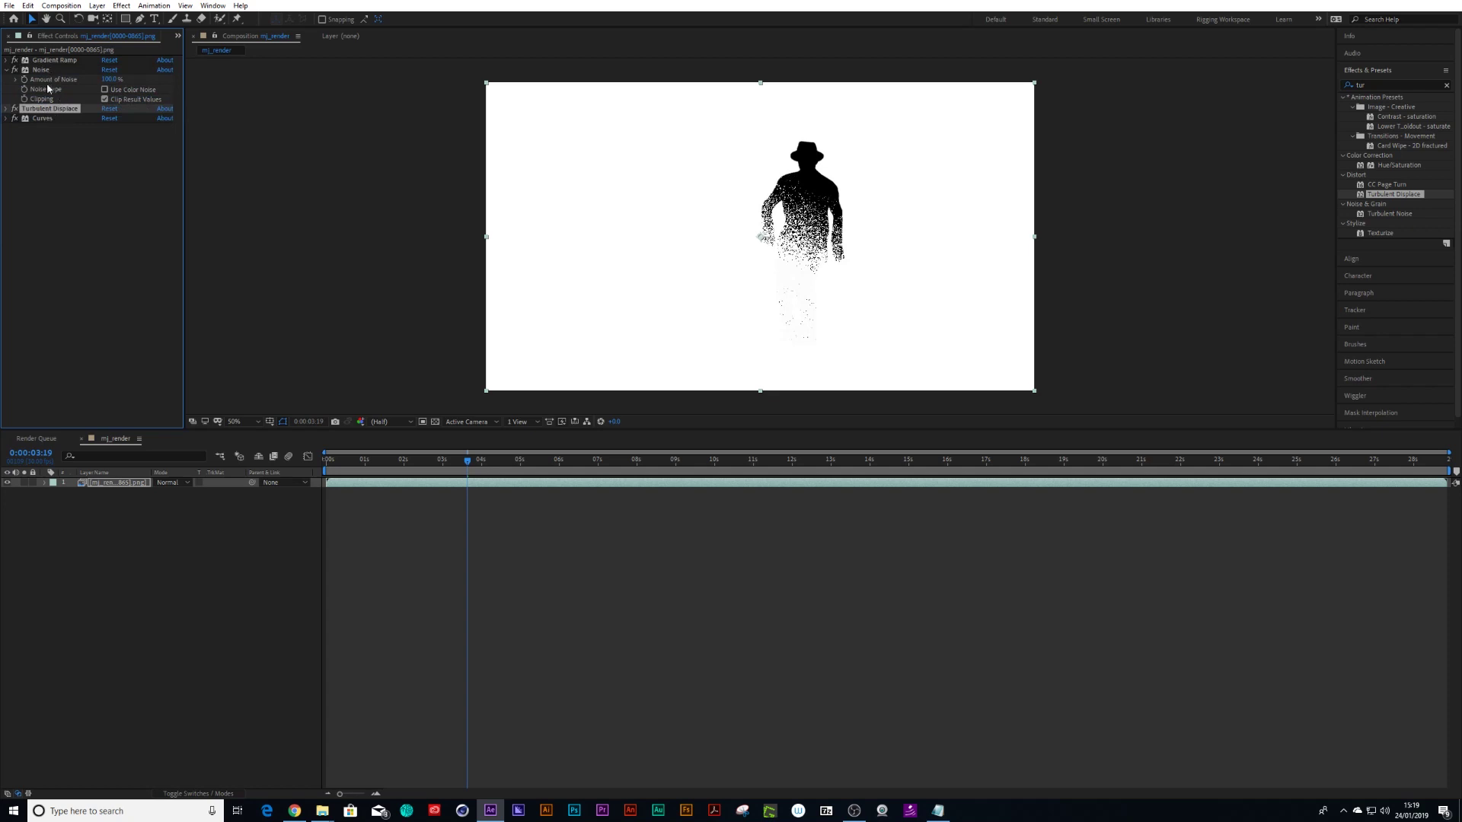
{"action": "left_click", "coordinate": [6, 109]}
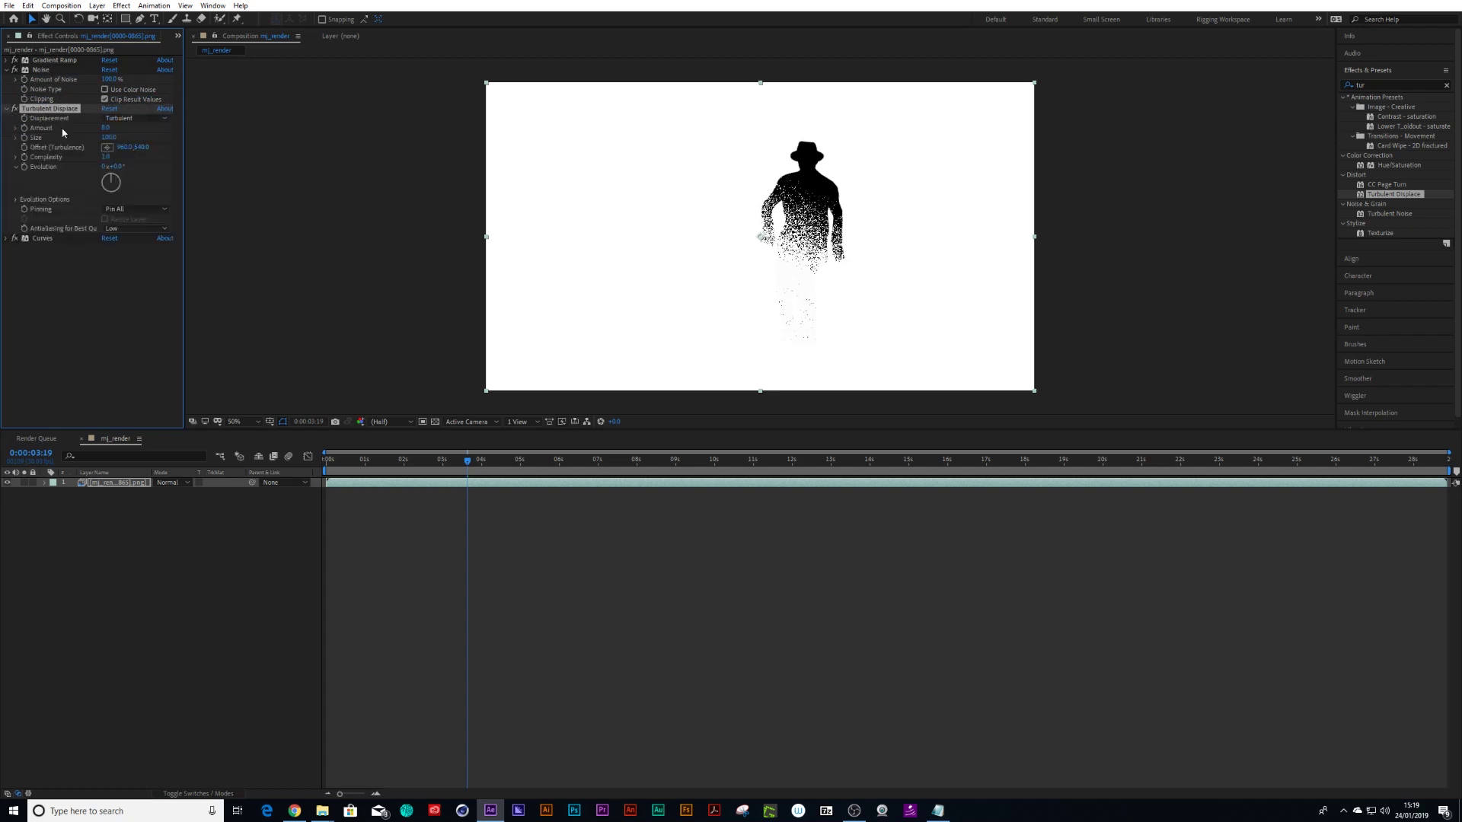
- Set Turbulent Displace's amount to 1 and its size to 2
{"action": "left_click", "coordinate": [109, 128]}
{"action": "type", "text": "1"}
{"action": "key", "text": "Return"}
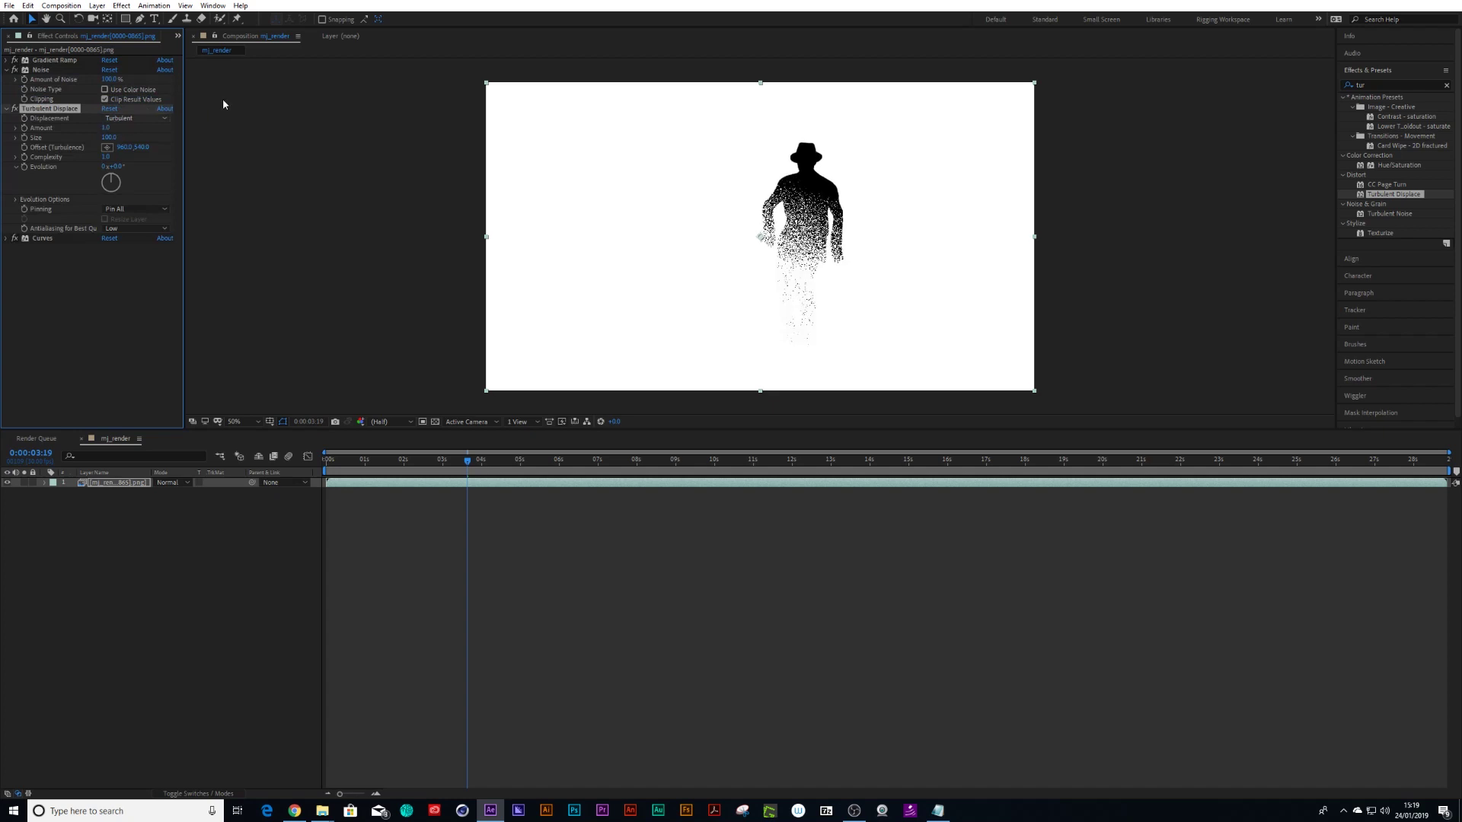
{"action": "left_click", "coordinate": [112, 137]}
{"action": "type", "text": "2"}
{"action": "key", "text": "Return"}
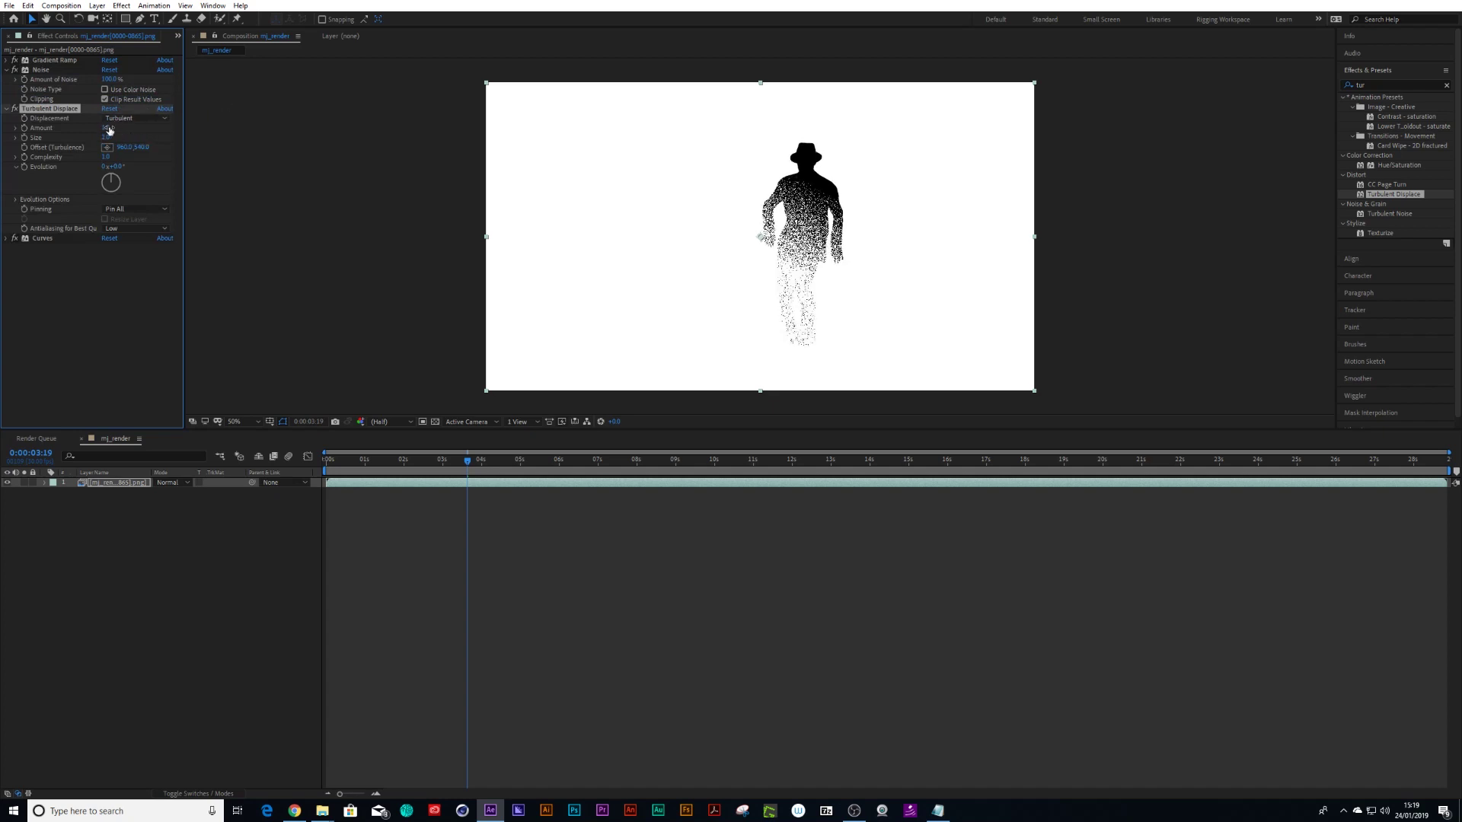
- Raise Turbulent Displace's amount to about 53 and preview the animation from the start
{"action": "left_click", "coordinate": [107, 137]}
{"action": "type", "text": "0"}
{"action": "key", "text": "Return"}
{"action": "left_click_drag", "start_coordinate": [106, 128], "coordinate": [161, 151]}
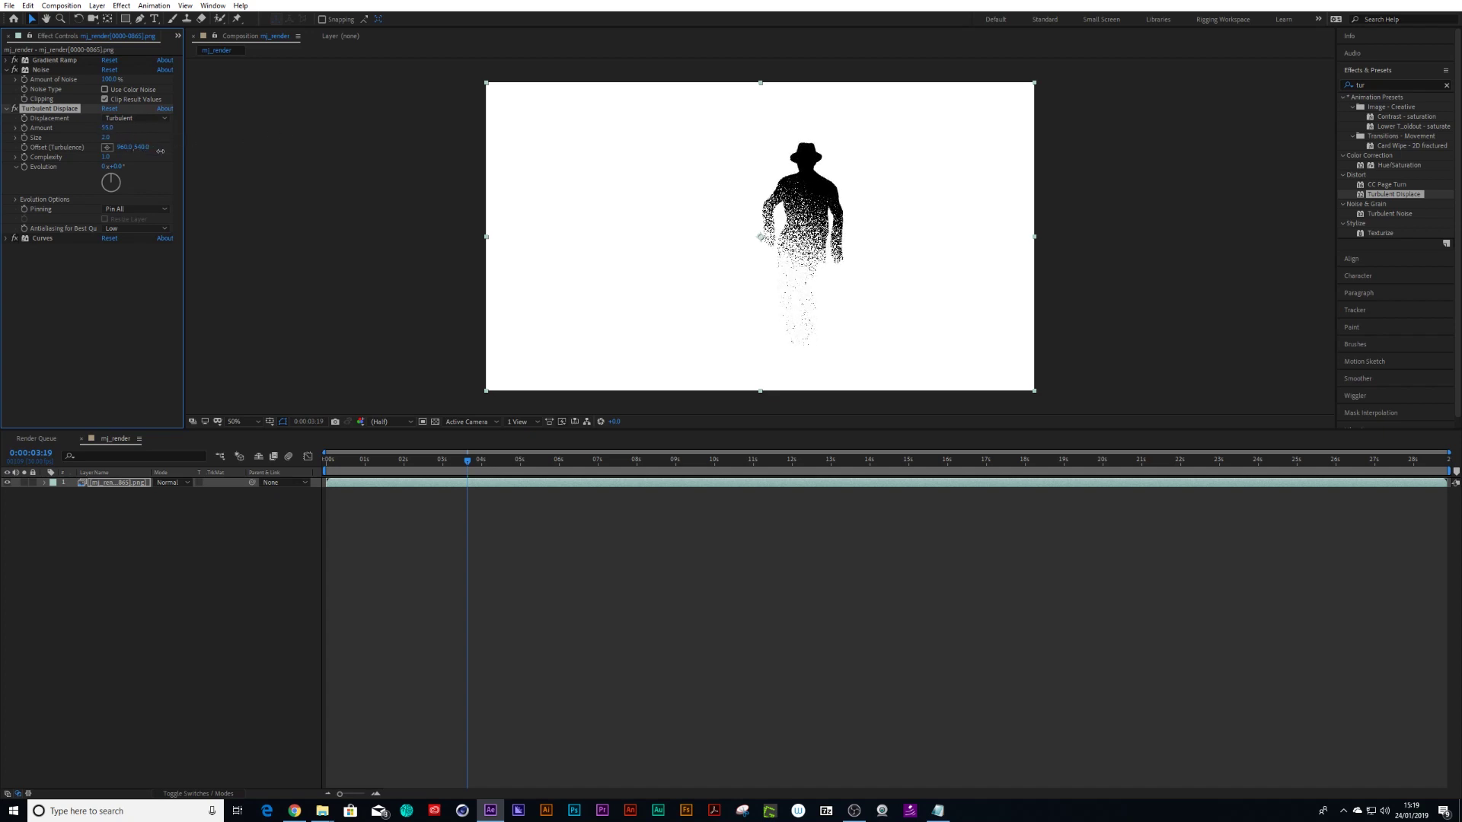
{"action": "left_click_drag", "start_coordinate": [357, 463], "coordinate": [314, 467]}
{"action": "key", "text": "space"}
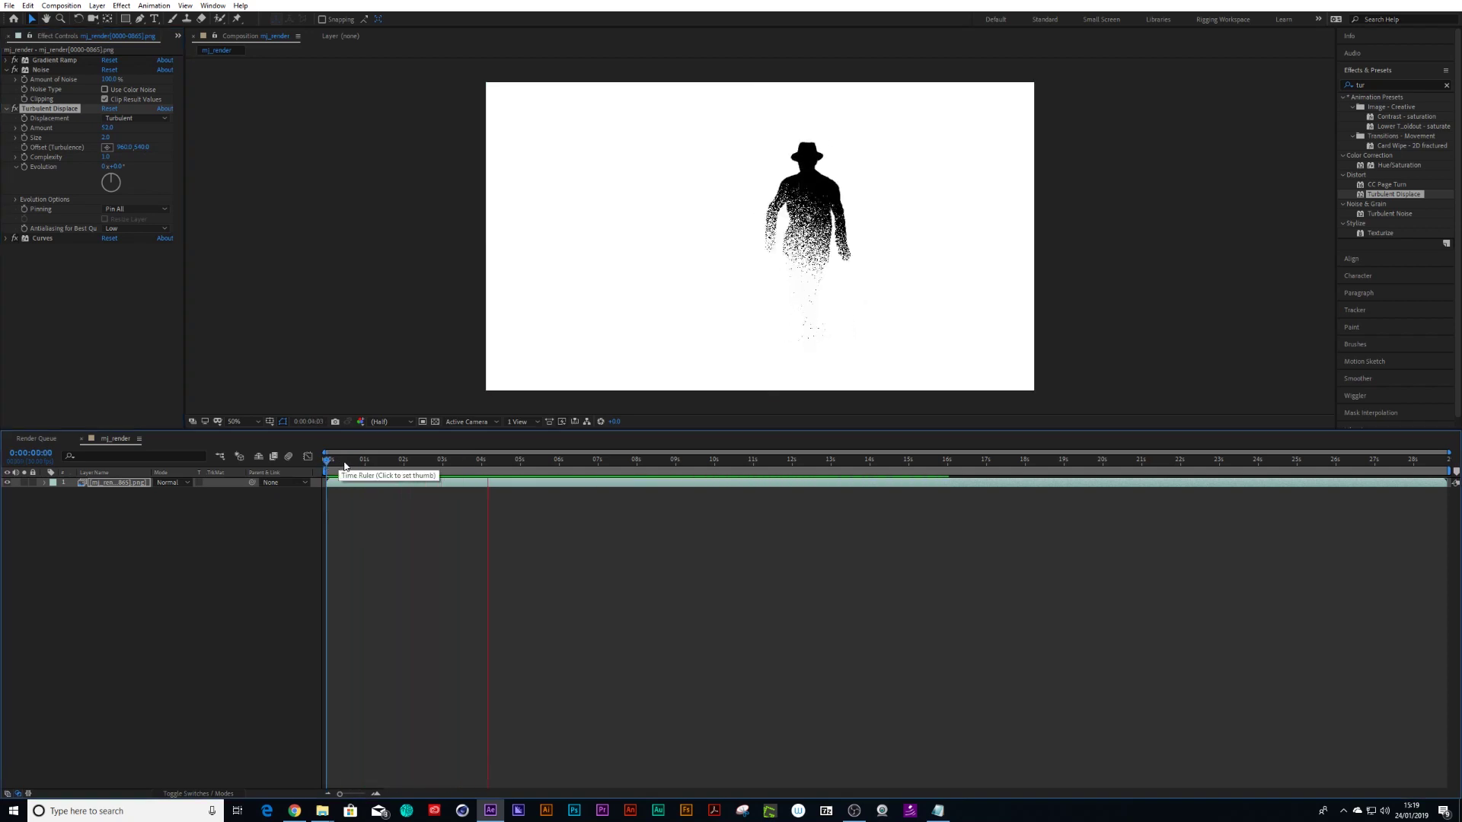
- Scrub the animation to about 0:00:01:08 and apply the Tint effect to the silhouette layer
{"action": "left_click_drag", "start_coordinate": [355, 461], "coordinate": [376, 462]}
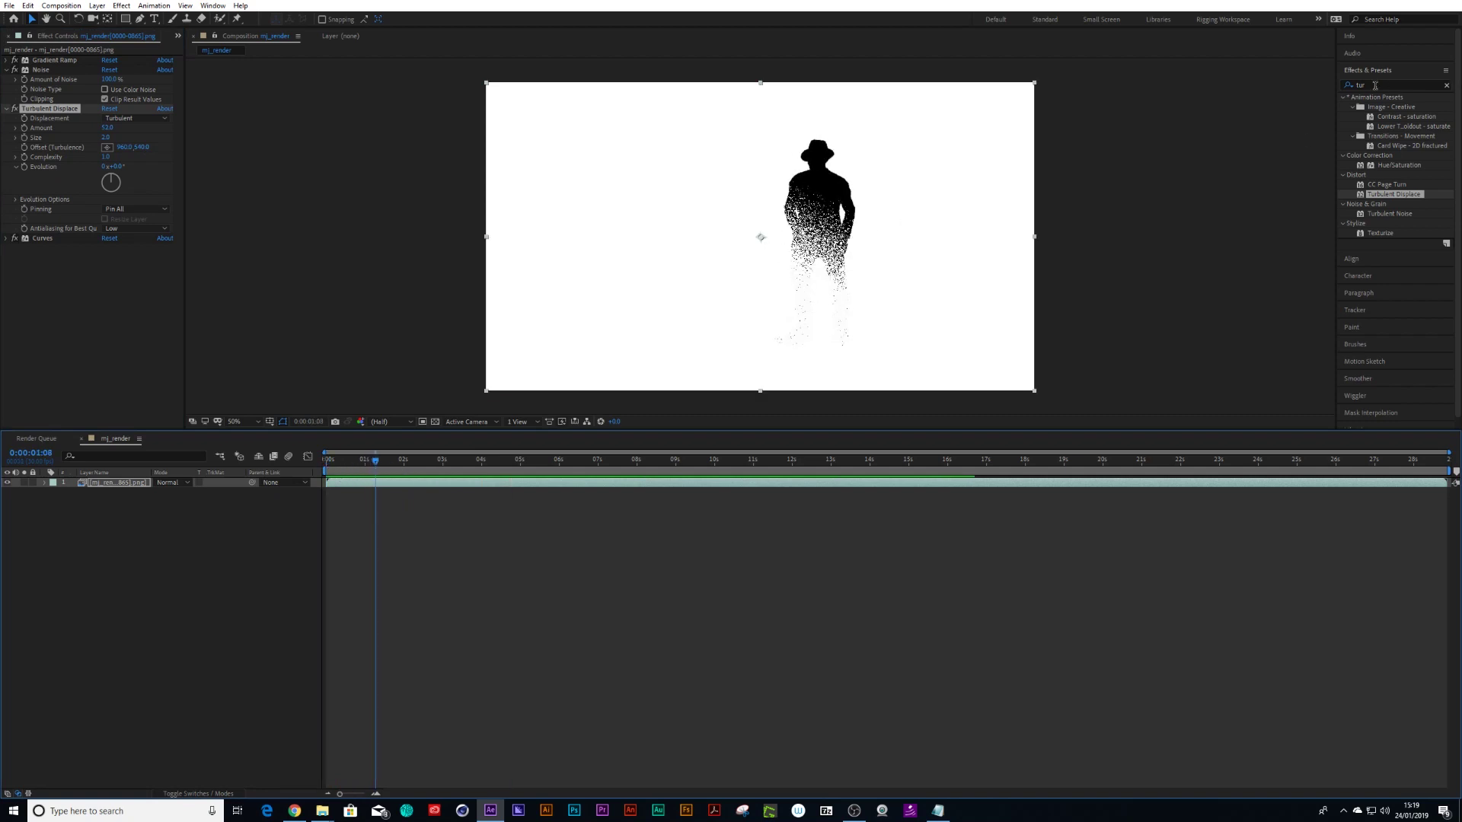
{"action": "left_click", "coordinate": [1375, 86]}
{"action": "type", "text": "tint"}
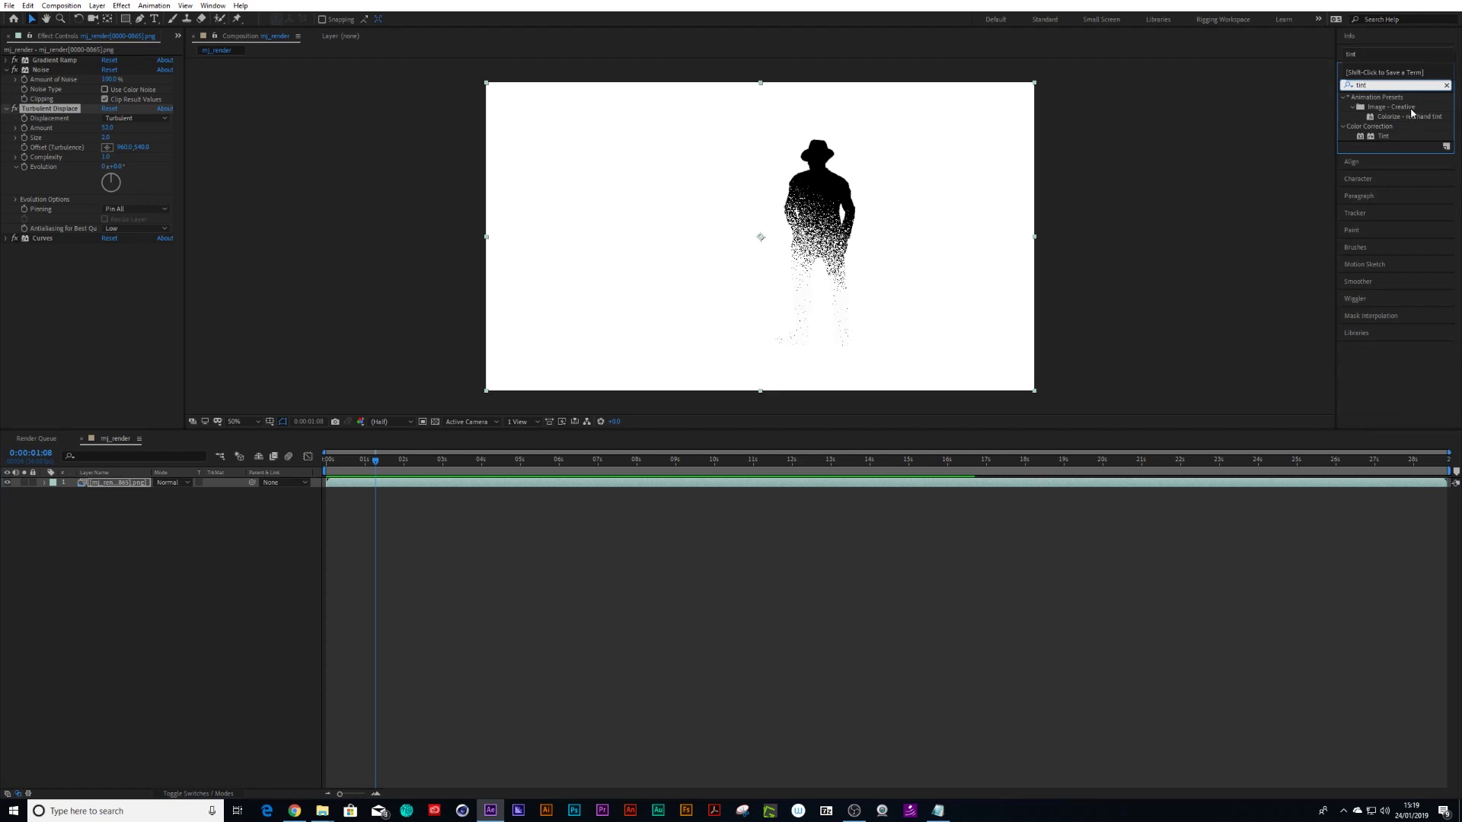
{"action": "left_click_drag", "start_coordinate": [1384, 136], "coordinate": [143, 487]}
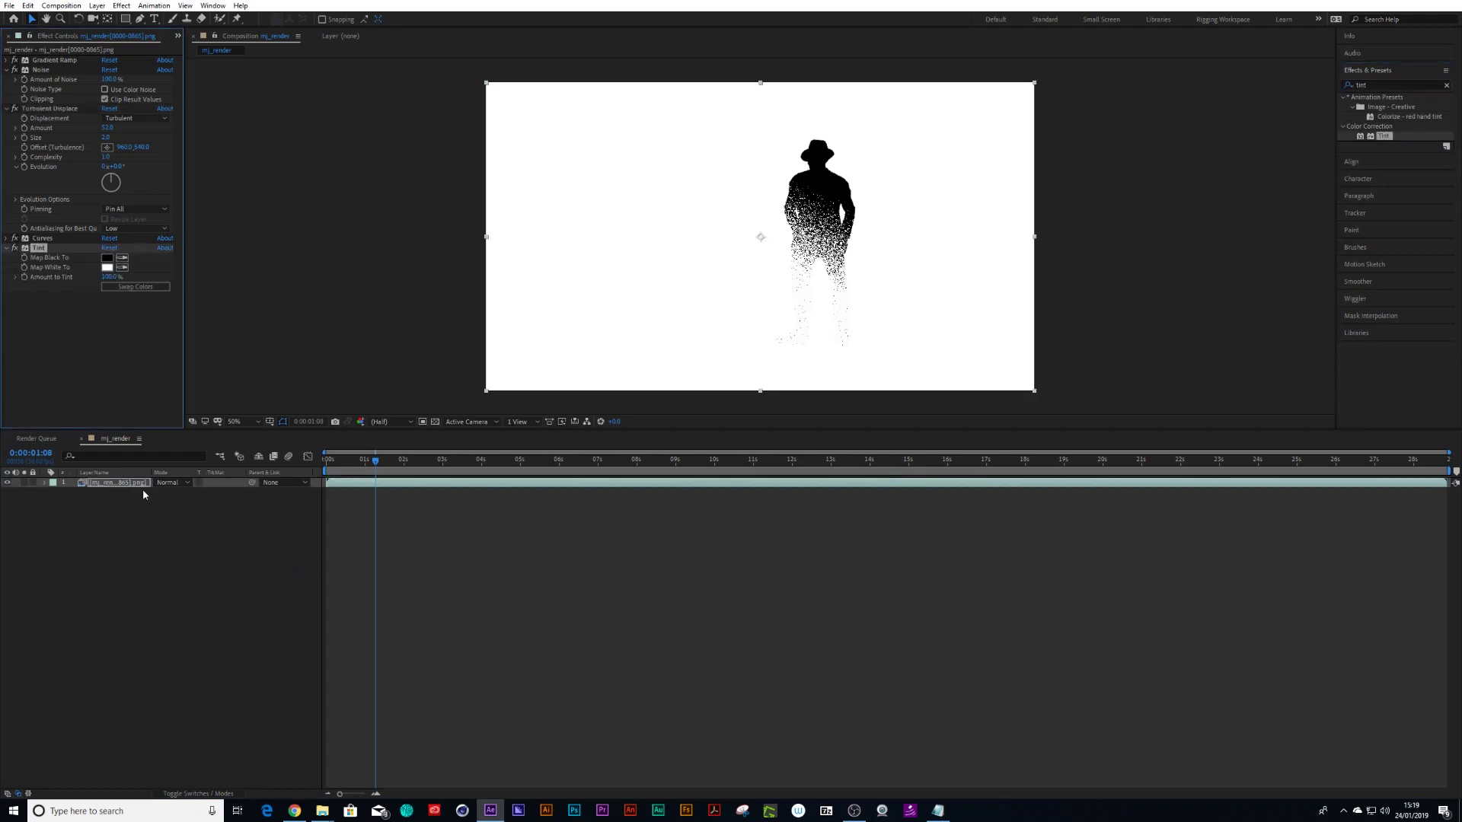
- Set Tint's Map Black To colour to bright magenta, FC00CA
{"action": "left_click", "coordinate": [108, 258]}
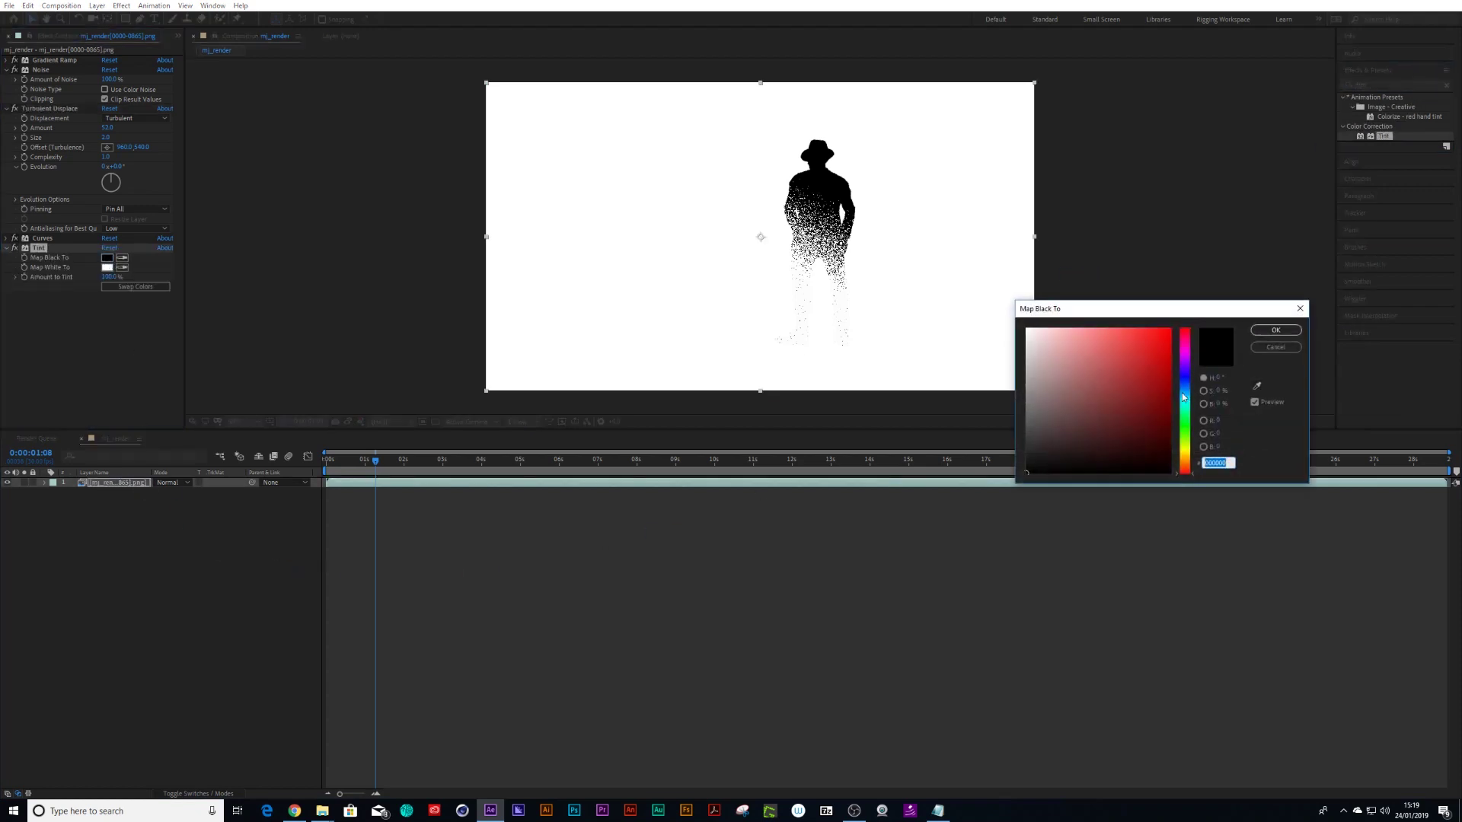
{"action": "left_click_drag", "start_coordinate": [1184, 397], "coordinate": [1184, 350]}
{"action": "left_click", "coordinate": [1170, 330]}
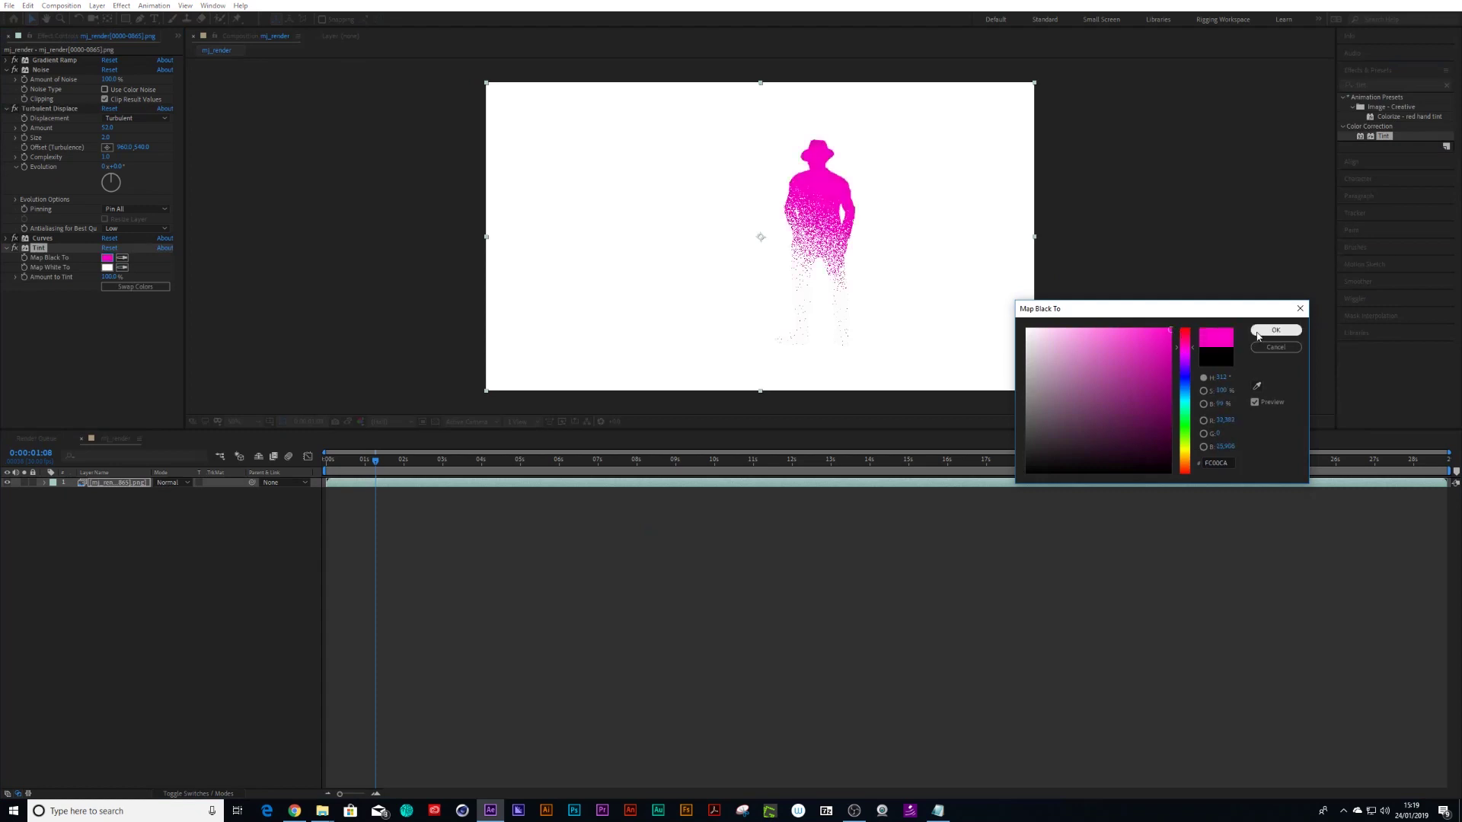
{"action": "left_click", "coordinate": [1257, 335]}
- Set Tint's Map White To colour to a saturated blue
{"action": "left_click", "coordinate": [107, 267]}
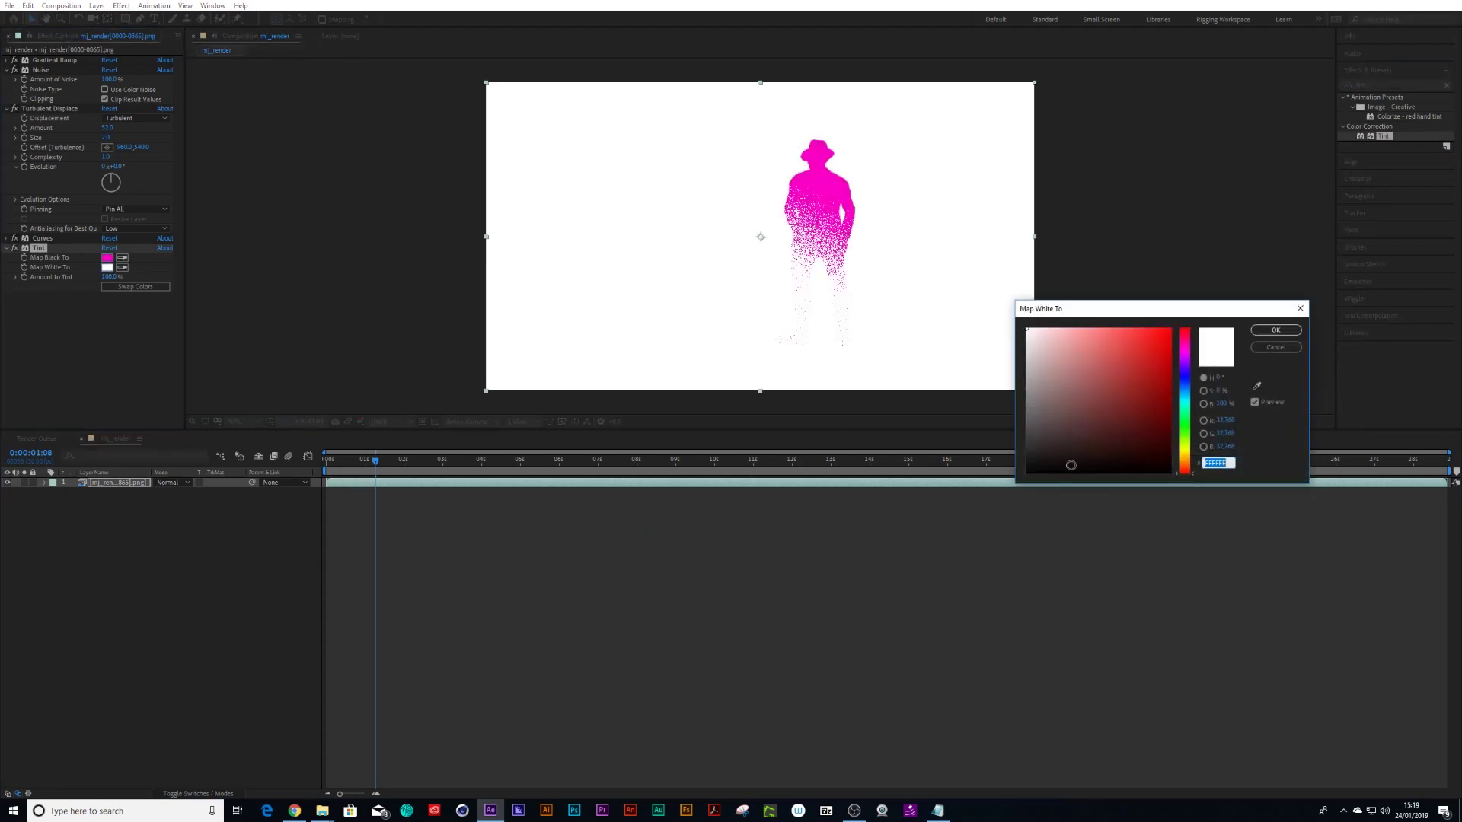
{"action": "left_click_drag", "start_coordinate": [1184, 395], "coordinate": [1166, 328]}
{"action": "left_click", "coordinate": [1165, 340]}
{"action": "left_click", "coordinate": [1275, 330]}
- Preview the tinted animation from the start and compare it with Tint's two colours swapped
{"action": "left_click_drag", "start_coordinate": [375, 461], "coordinate": [325, 464]}
{"action": "key", "text": "space"}
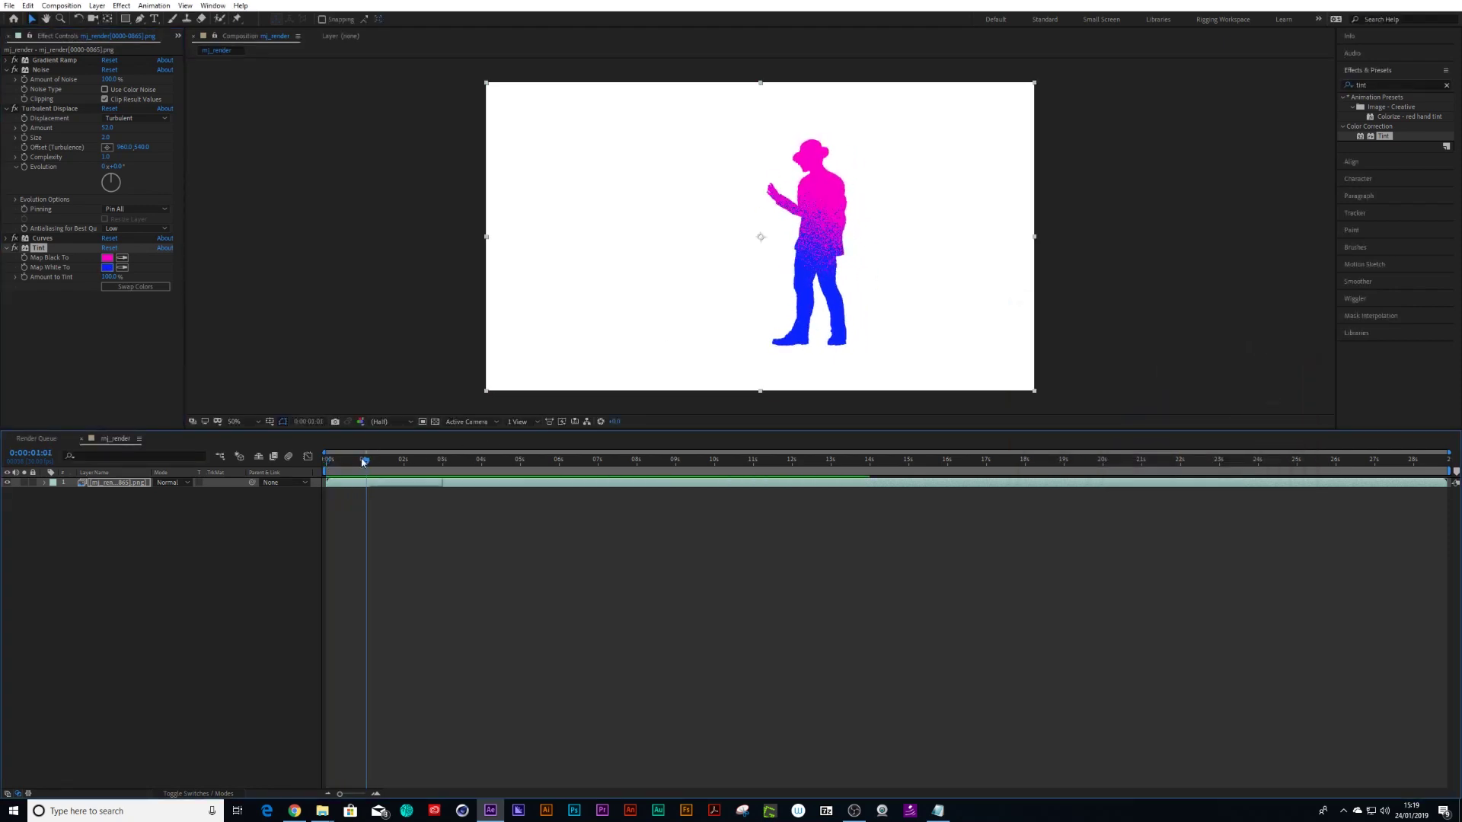
{"action": "left_click", "coordinate": [135, 287]}
{"action": "left_click", "coordinate": [135, 288]}
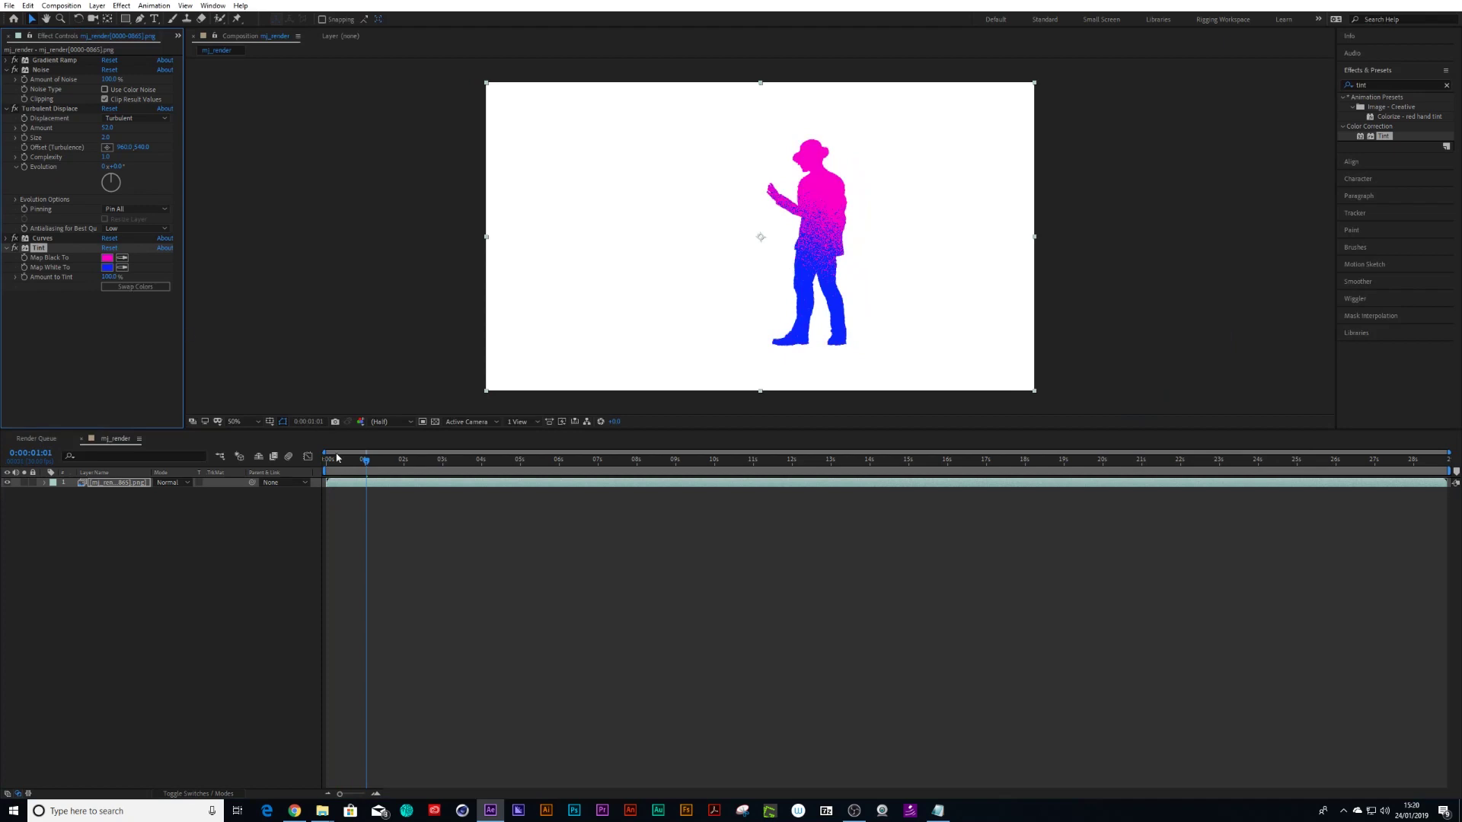
{"action": "left_click", "coordinate": [328, 462]}
{"action": "key", "text": "space"}
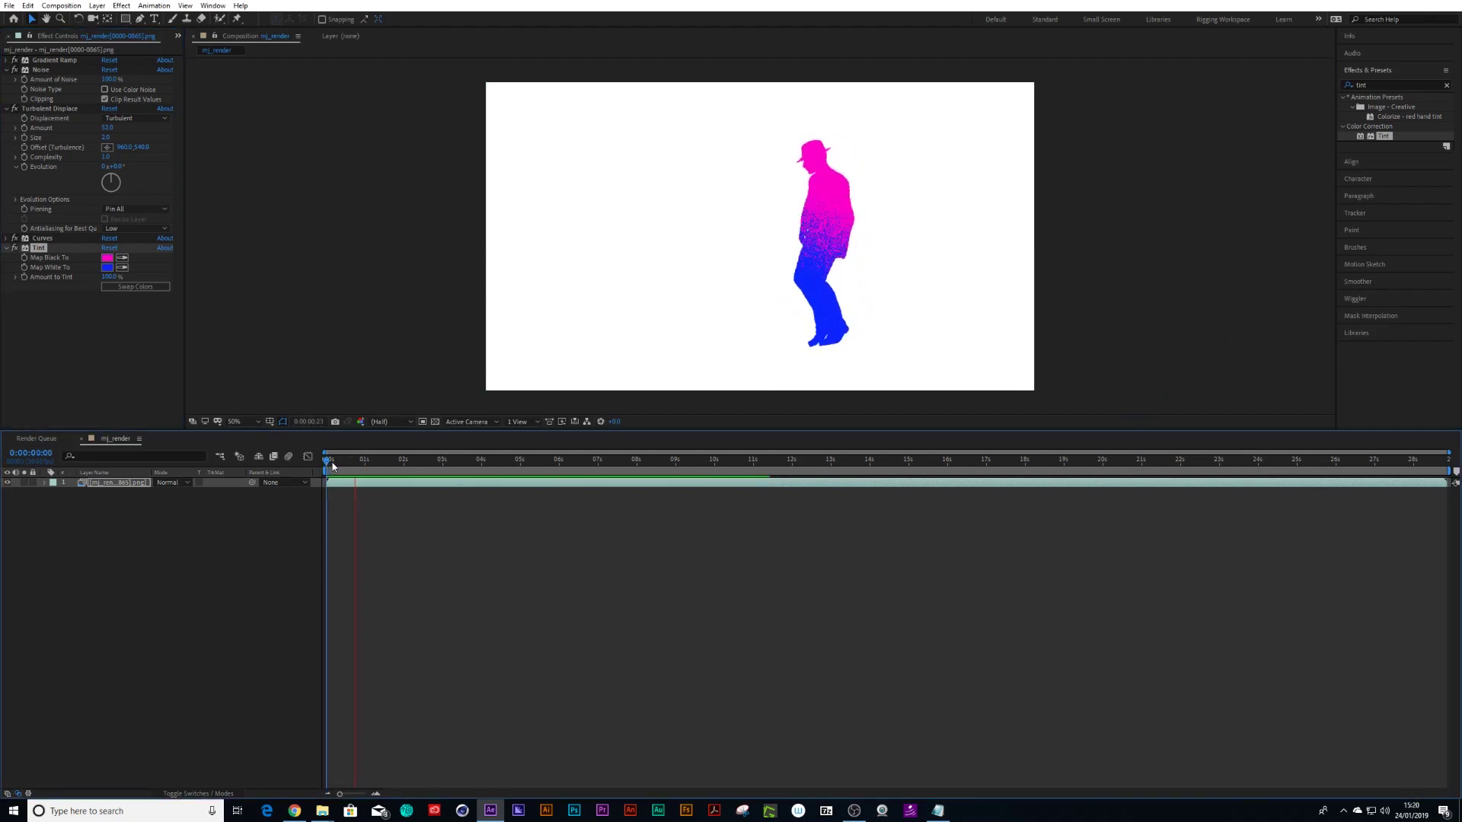
{"action": "left_click_drag", "start_coordinate": [332, 466], "coordinate": [376, 472]}
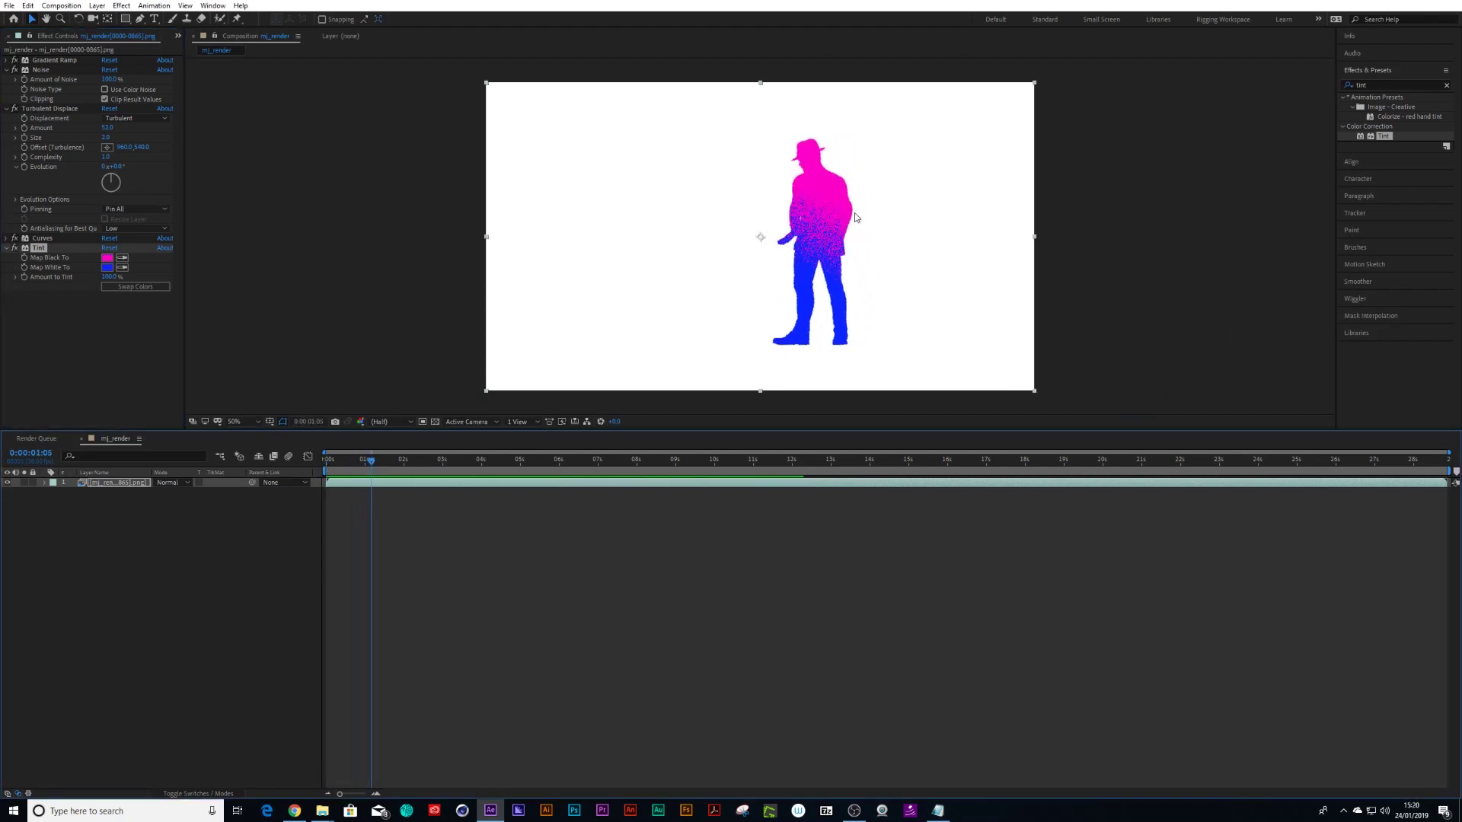
- Search the effects for "bevel" and apply Bevel Alpha to the silhouette layer
{"action": "left_click", "coordinate": [1376, 86]}
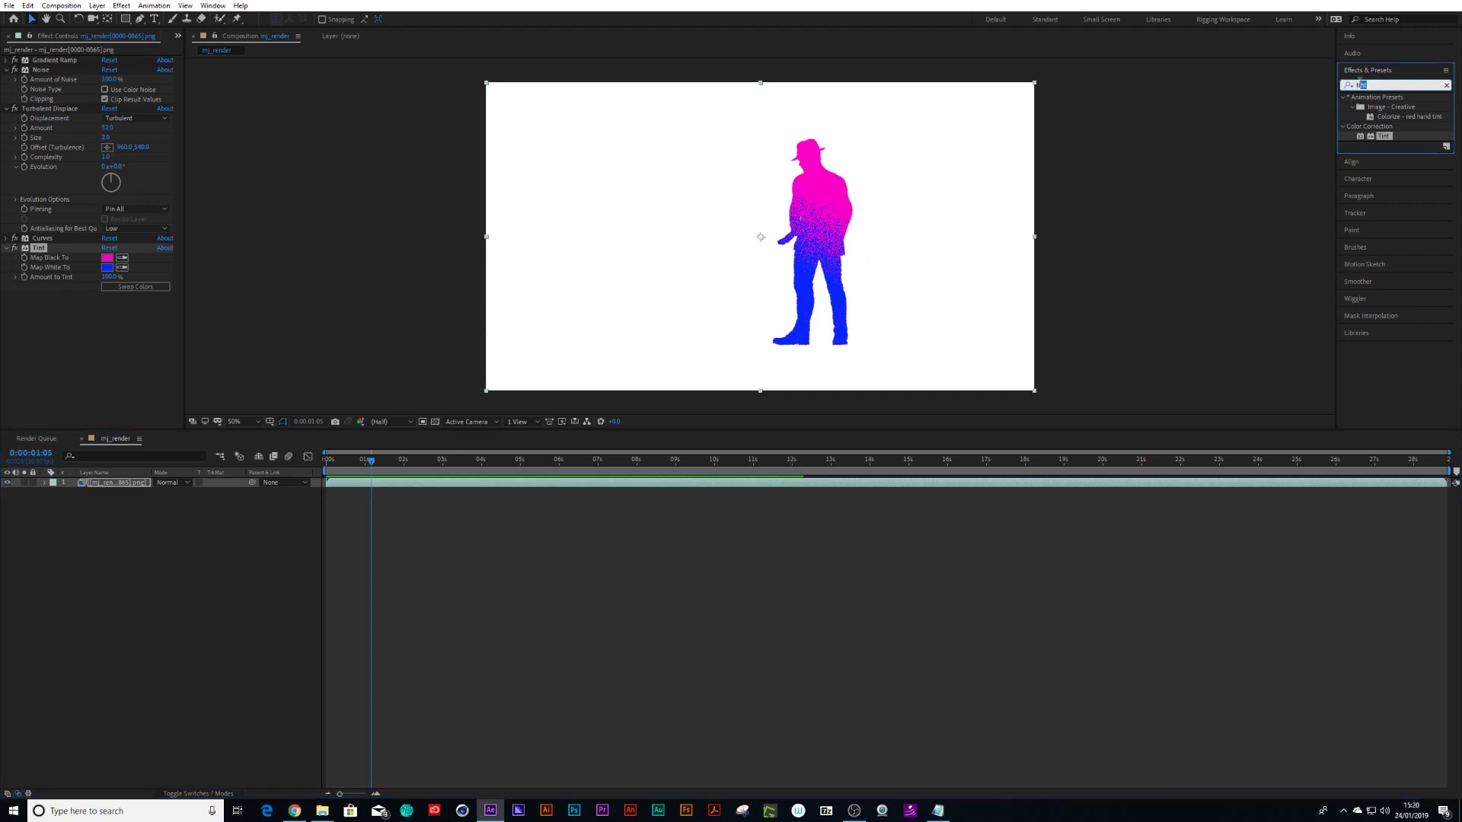
{"action": "type", "text": "tbe"}
{"action": "key", "text": "BackSpace"}
{"action": "key", "text": "BackSpace"}
{"action": "key", "text": "BackSpace"}
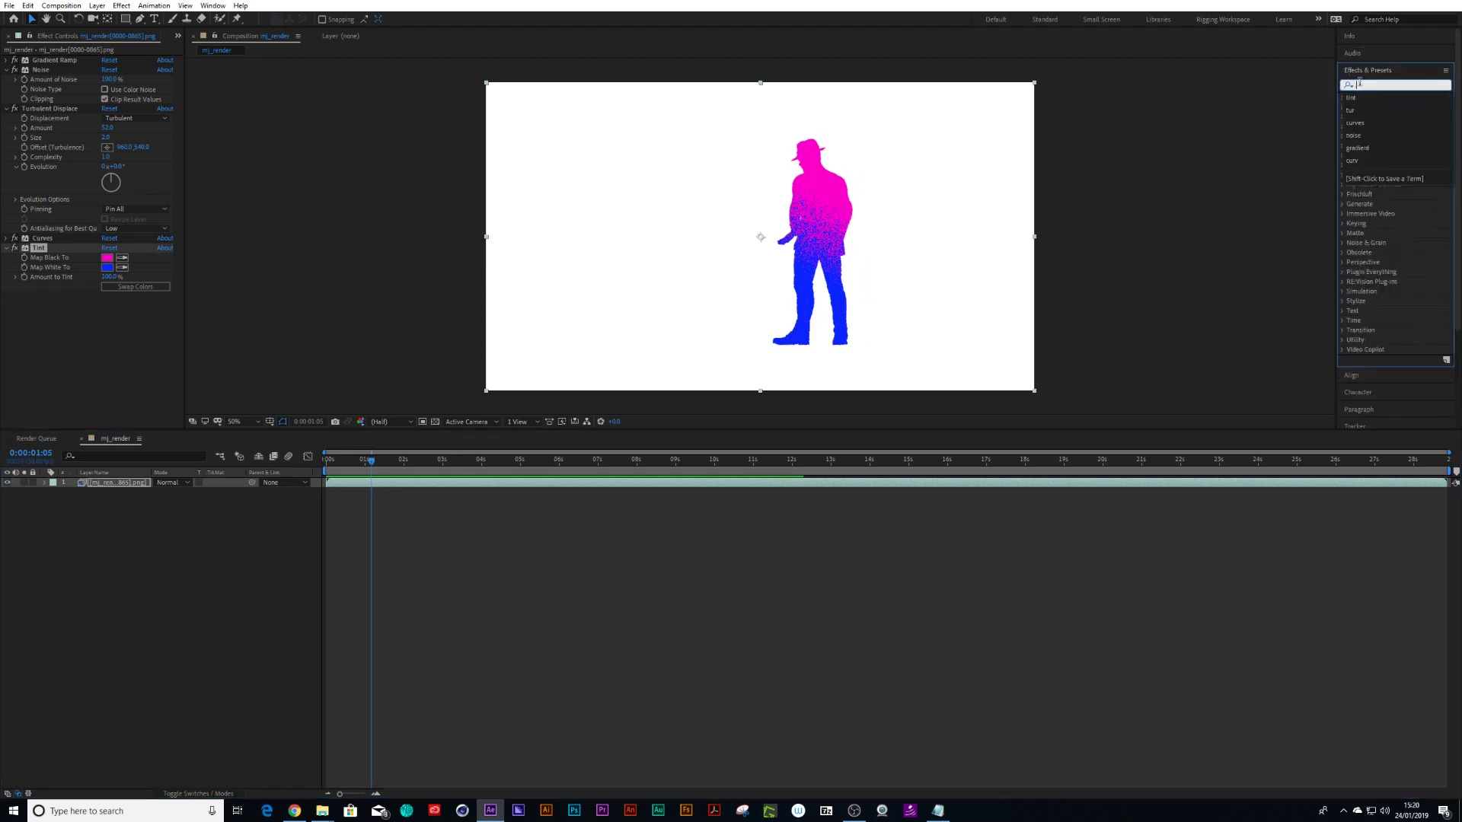
{"action": "type", "text": "bevel"}
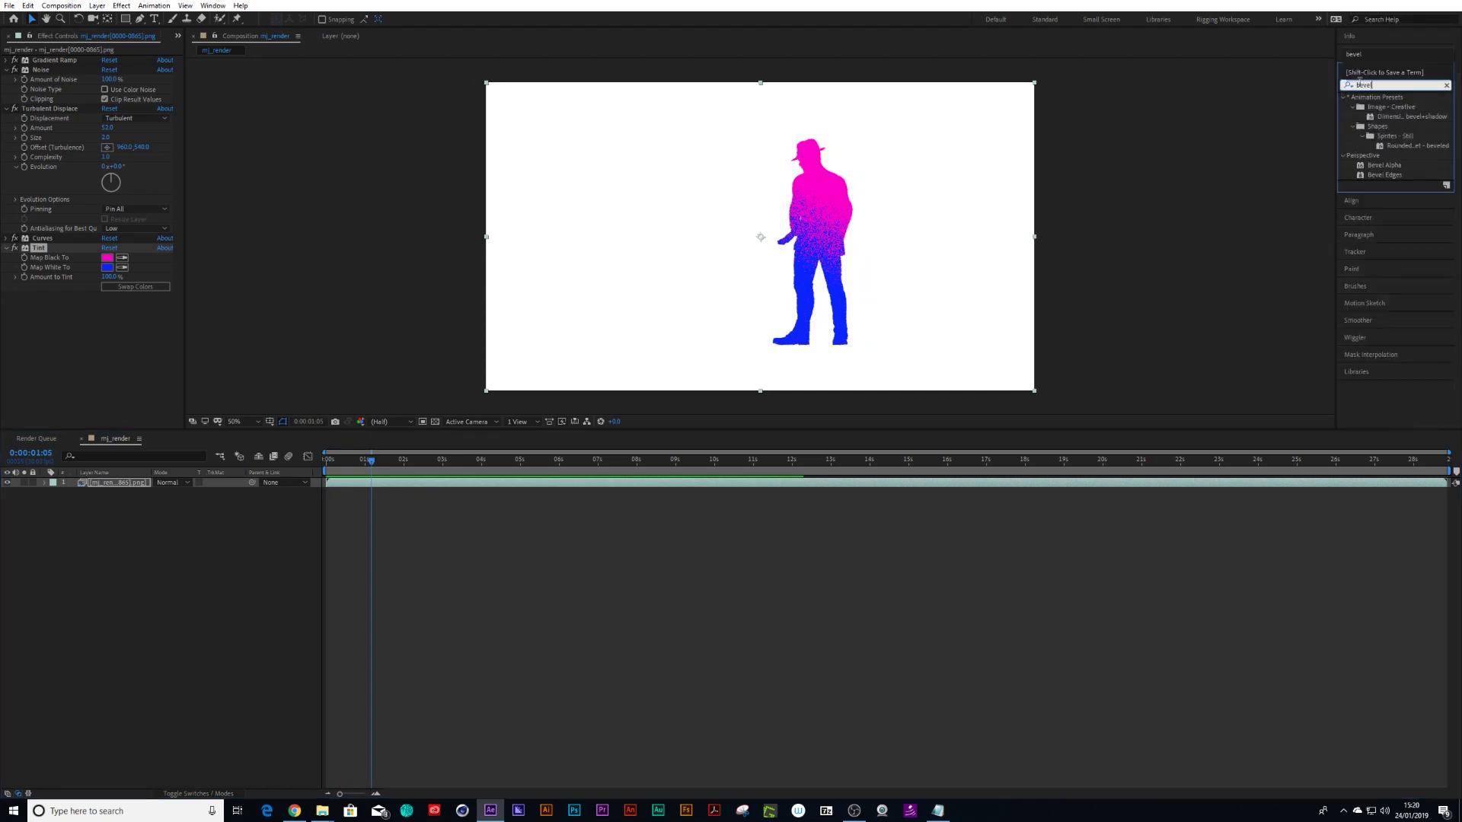
{"action": "left_click_drag", "start_coordinate": [1378, 166], "coordinate": [111, 483]}
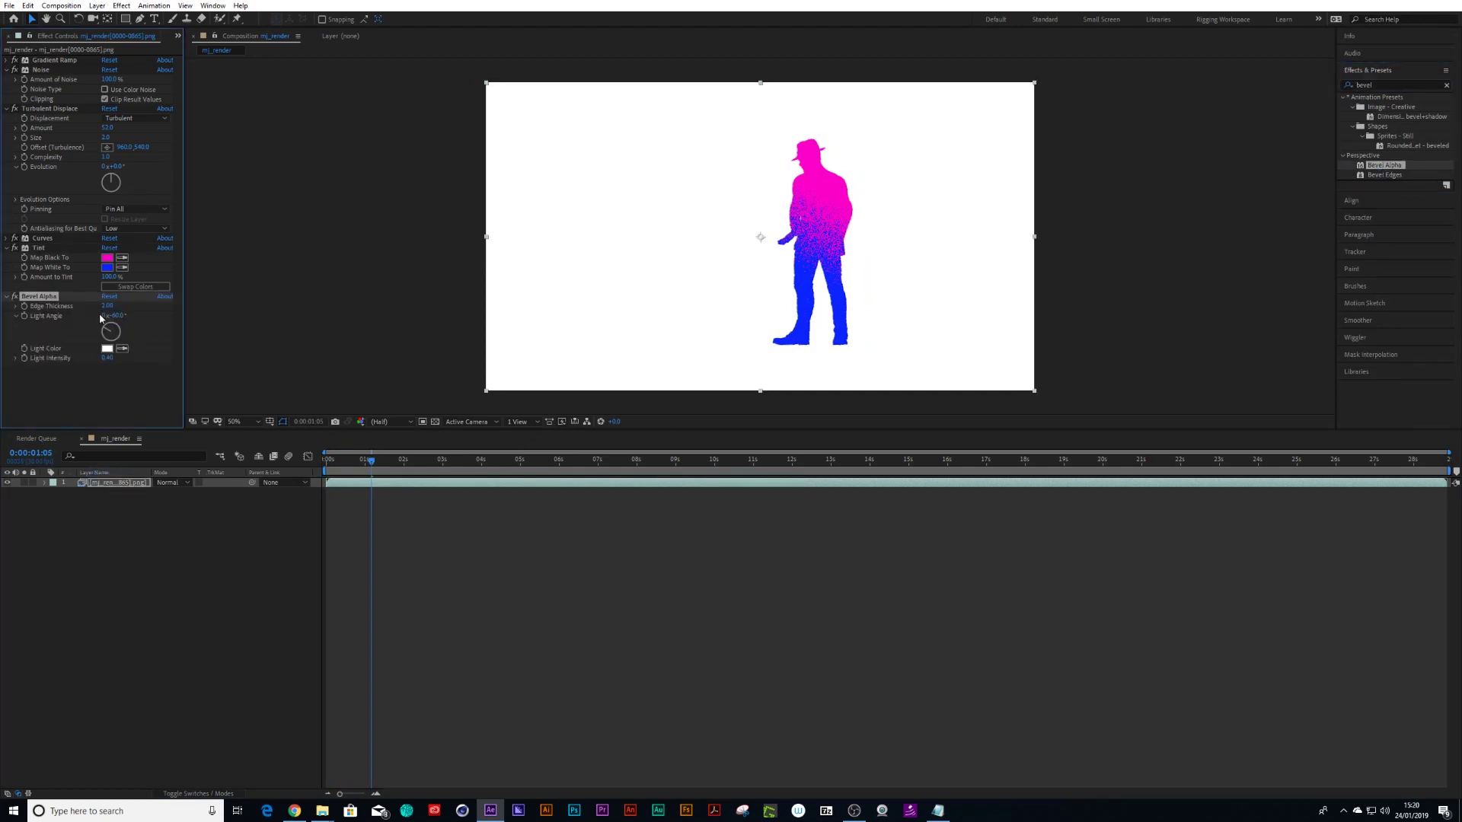
- Collapse the other effects' settings and disable every effect from Gradient Ramp to Tint, leaving only Bevel Alpha active
{"action": "left_click", "coordinate": [6, 71]}
{"action": "left_click", "coordinate": [6, 79]}
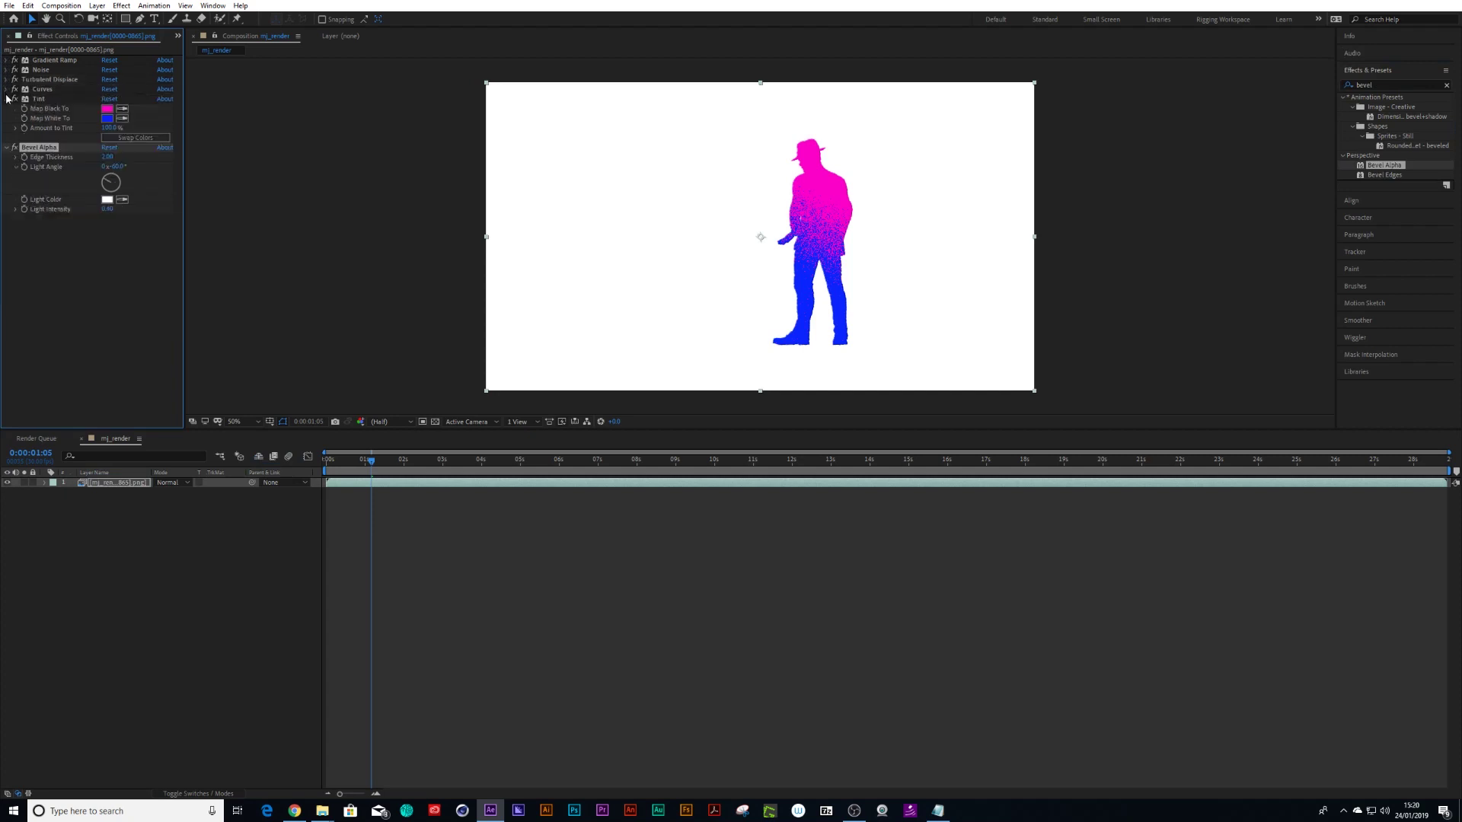
{"action": "left_click", "coordinate": [6, 98]}
{"action": "left_click_drag", "start_coordinate": [15, 59], "coordinate": [15, 103]}
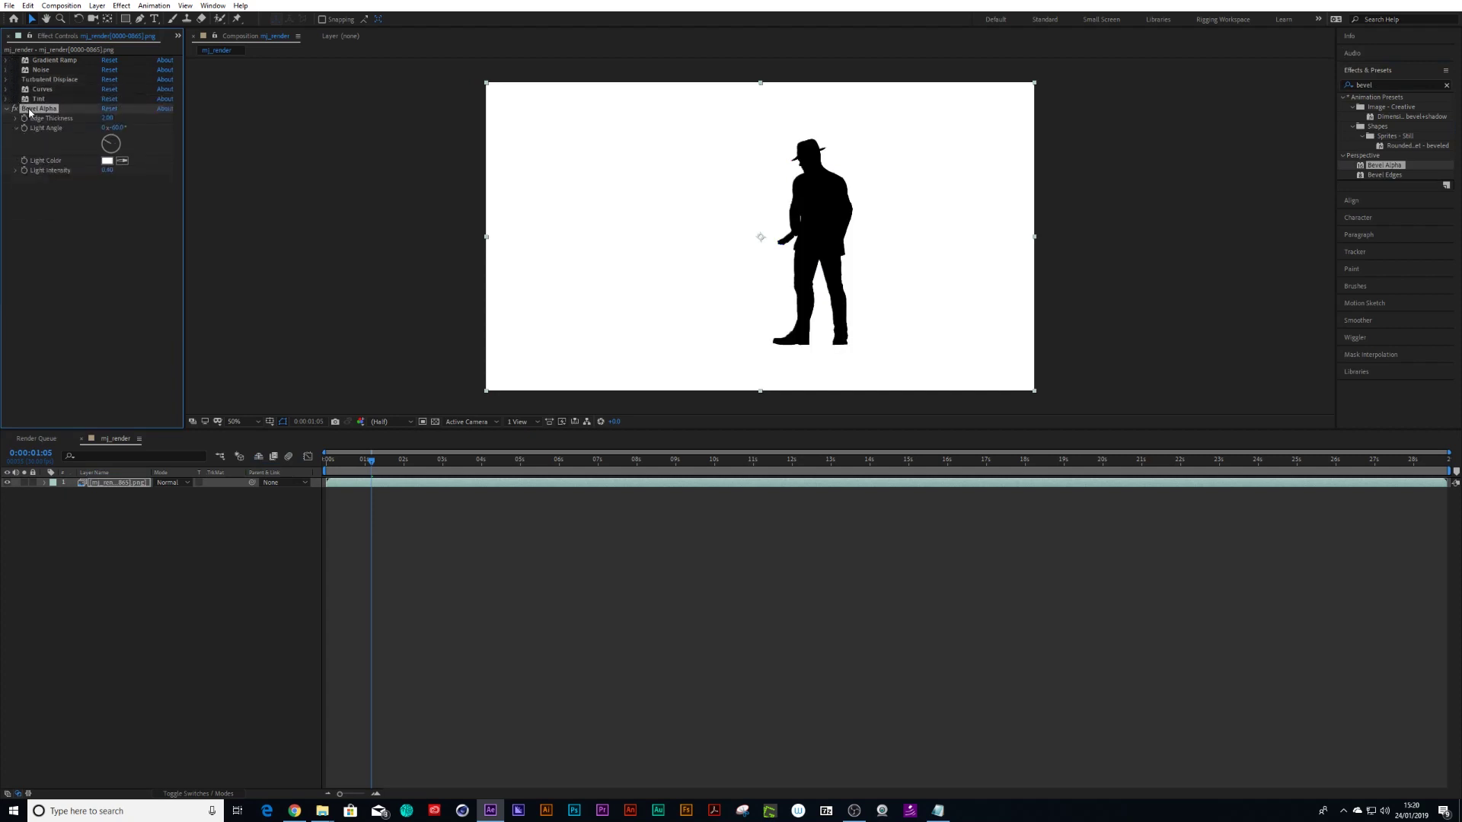
- Raise Bevel Alpha's light intensity and edge thickness, and turn its light angle to shine from the figure's upper right
{"action": "left_click_drag", "start_coordinate": [104, 171], "coordinate": [165, 167]}
{"action": "left_click_drag", "start_coordinate": [105, 118], "coordinate": [220, 122]}
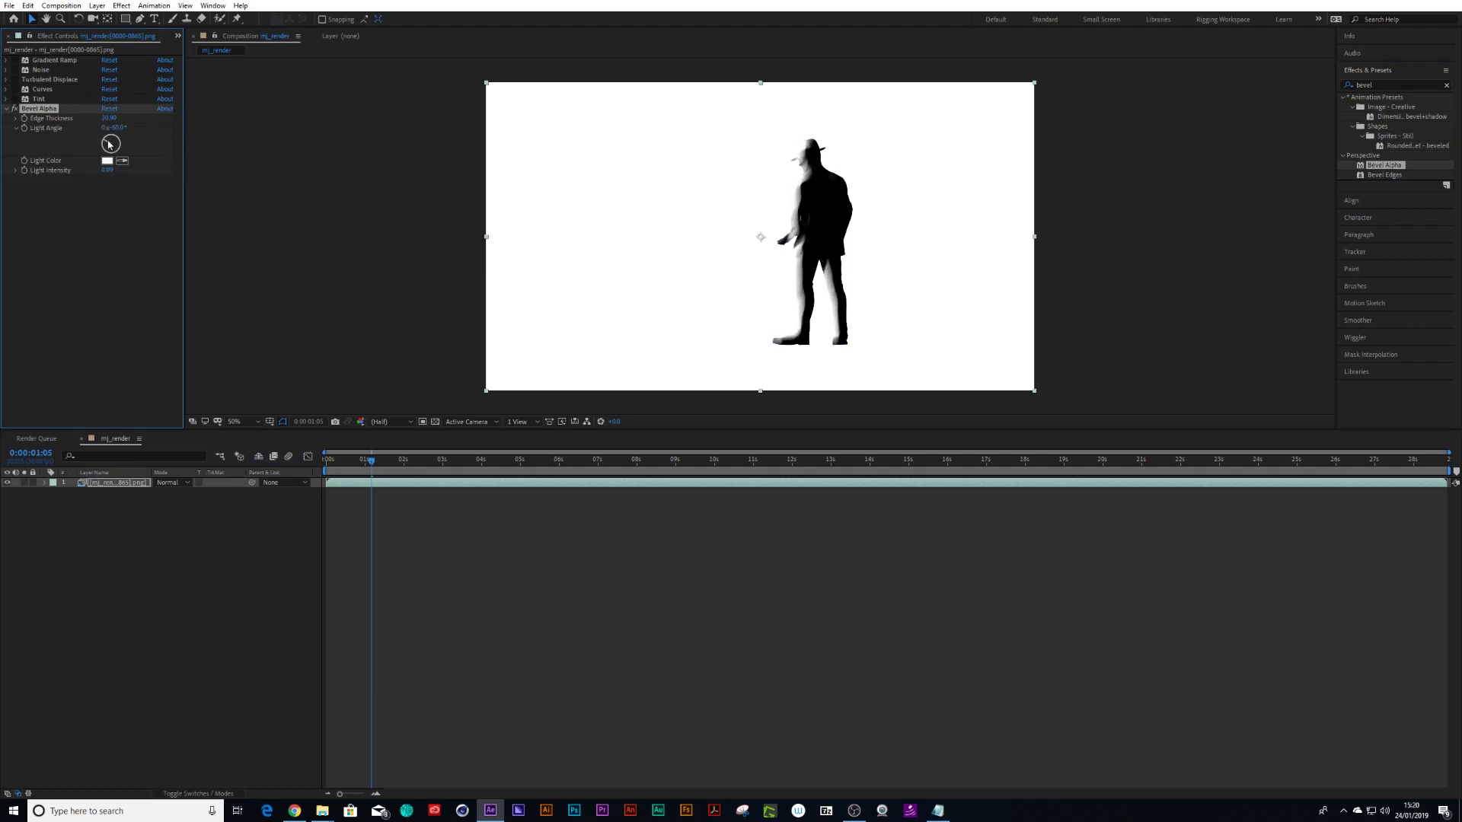
{"action": "left_click_drag", "start_coordinate": [108, 144], "coordinate": [116, 137]}
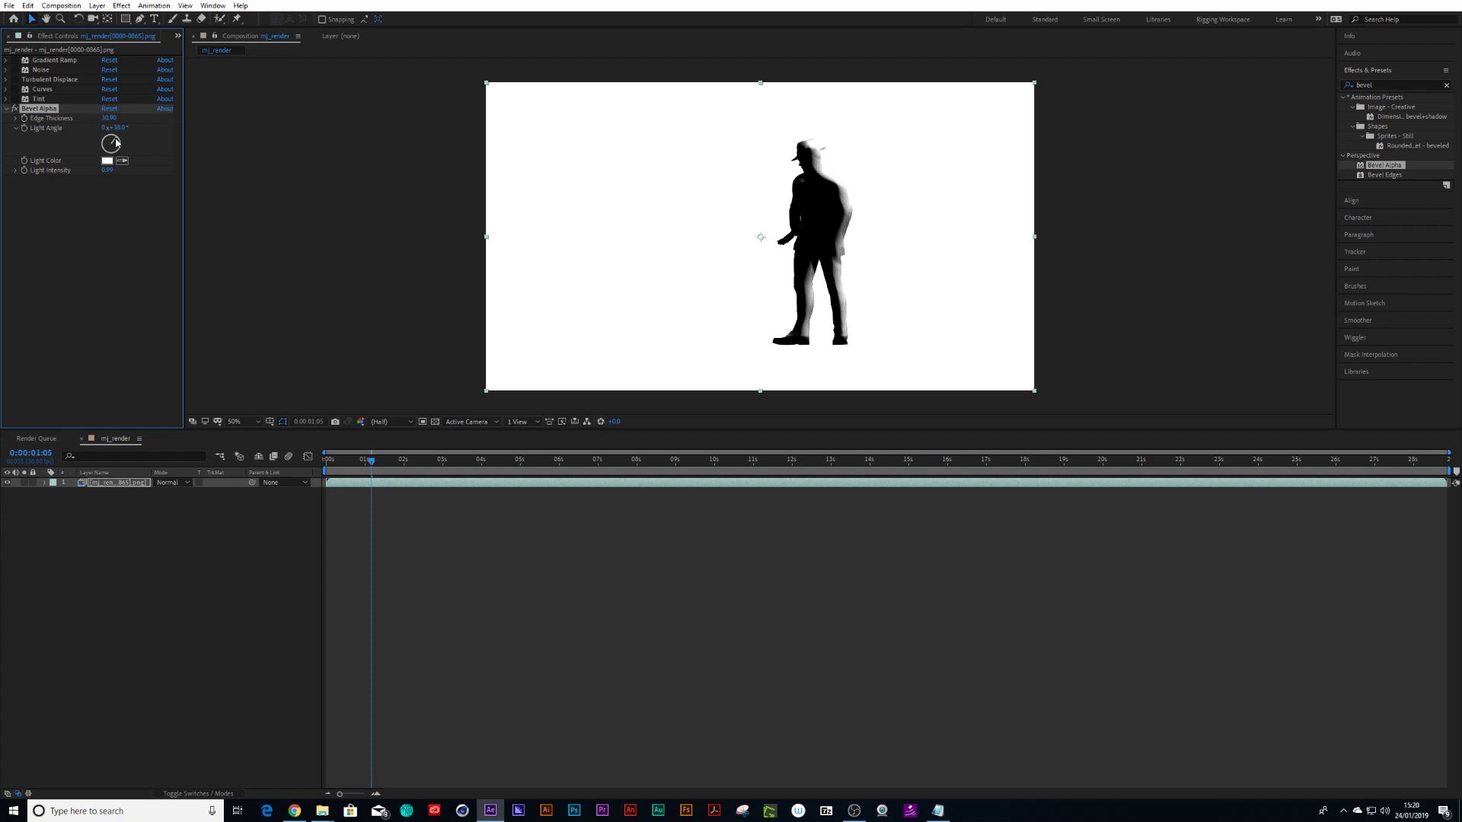
- Re-enable the five other effects and move Bevel Alpha between Gradient Ramp and Noise in the effect order
{"action": "left_click", "coordinate": [9, 110]}
{"action": "left_click_drag", "start_coordinate": [14, 99], "coordinate": [15, 59]}
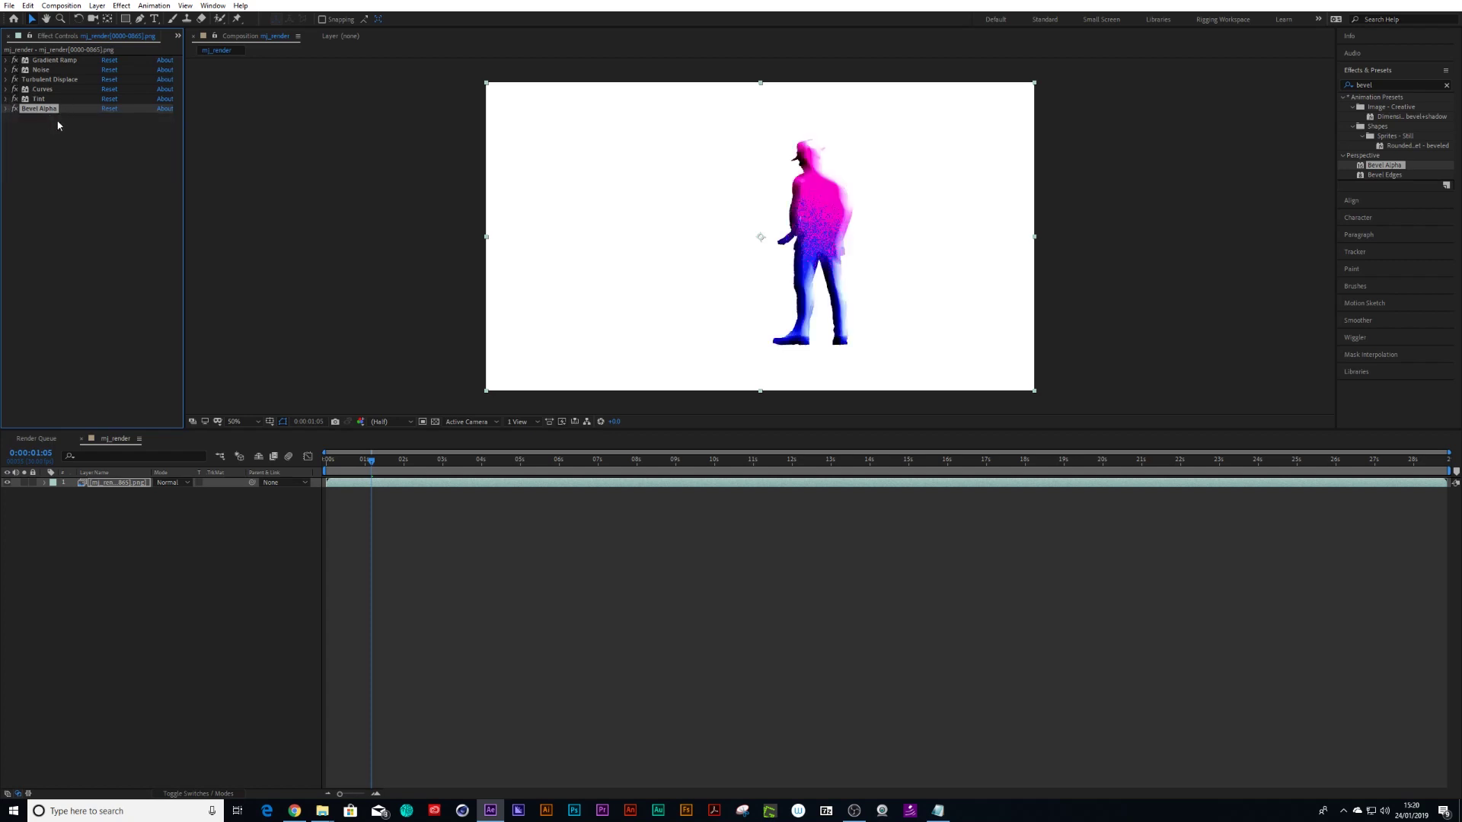
{"action": "left_click_drag", "start_coordinate": [44, 112], "coordinate": [50, 69]}
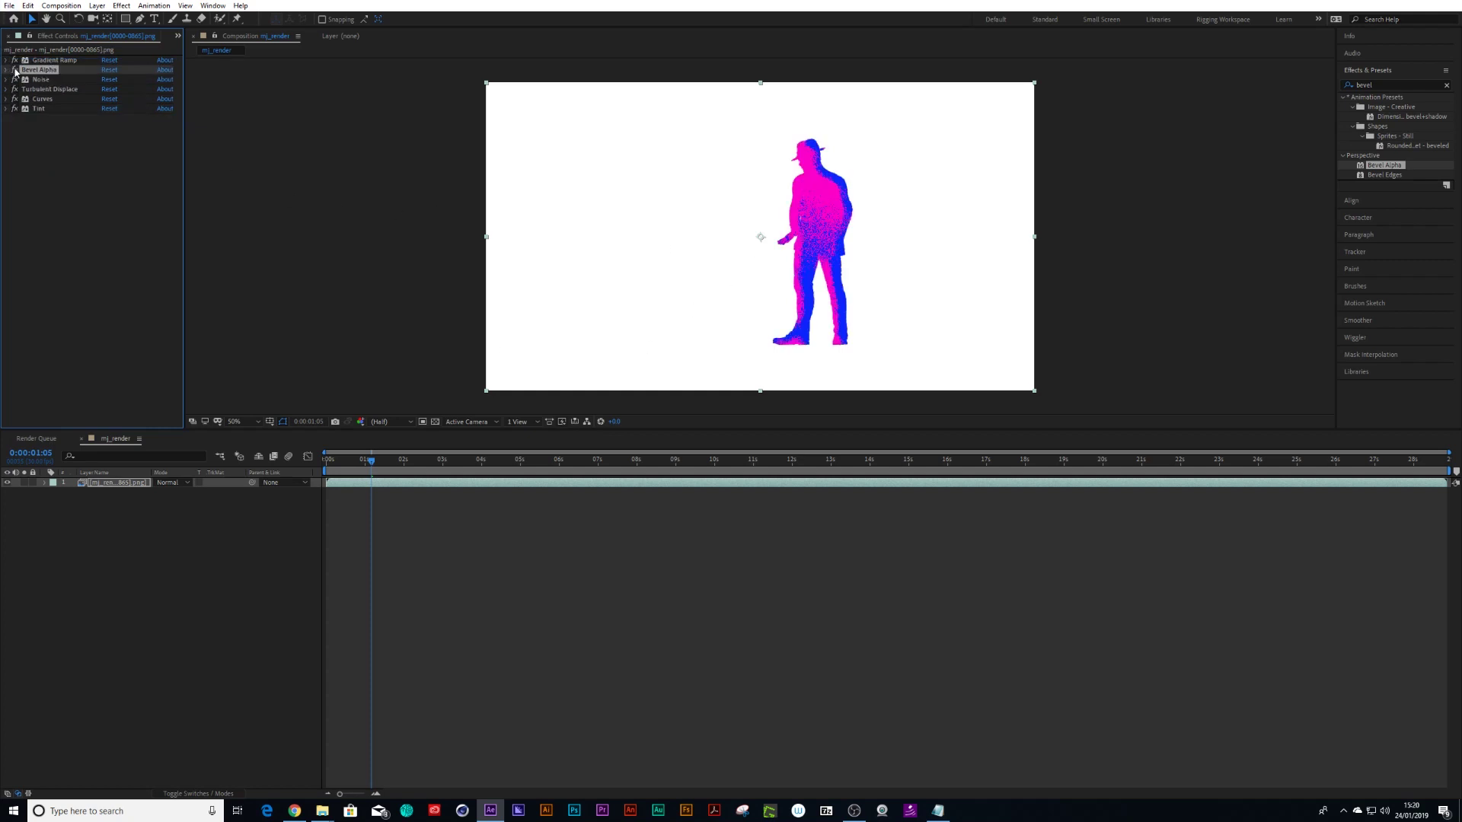
- Compare the figure with Bevel Alpha off and on, and fine-tune its light angle
{"action": "left_click", "coordinate": [14, 70]}
{"action": "left_click", "coordinate": [14, 70]}
{"action": "left_click", "coordinate": [7, 70]}
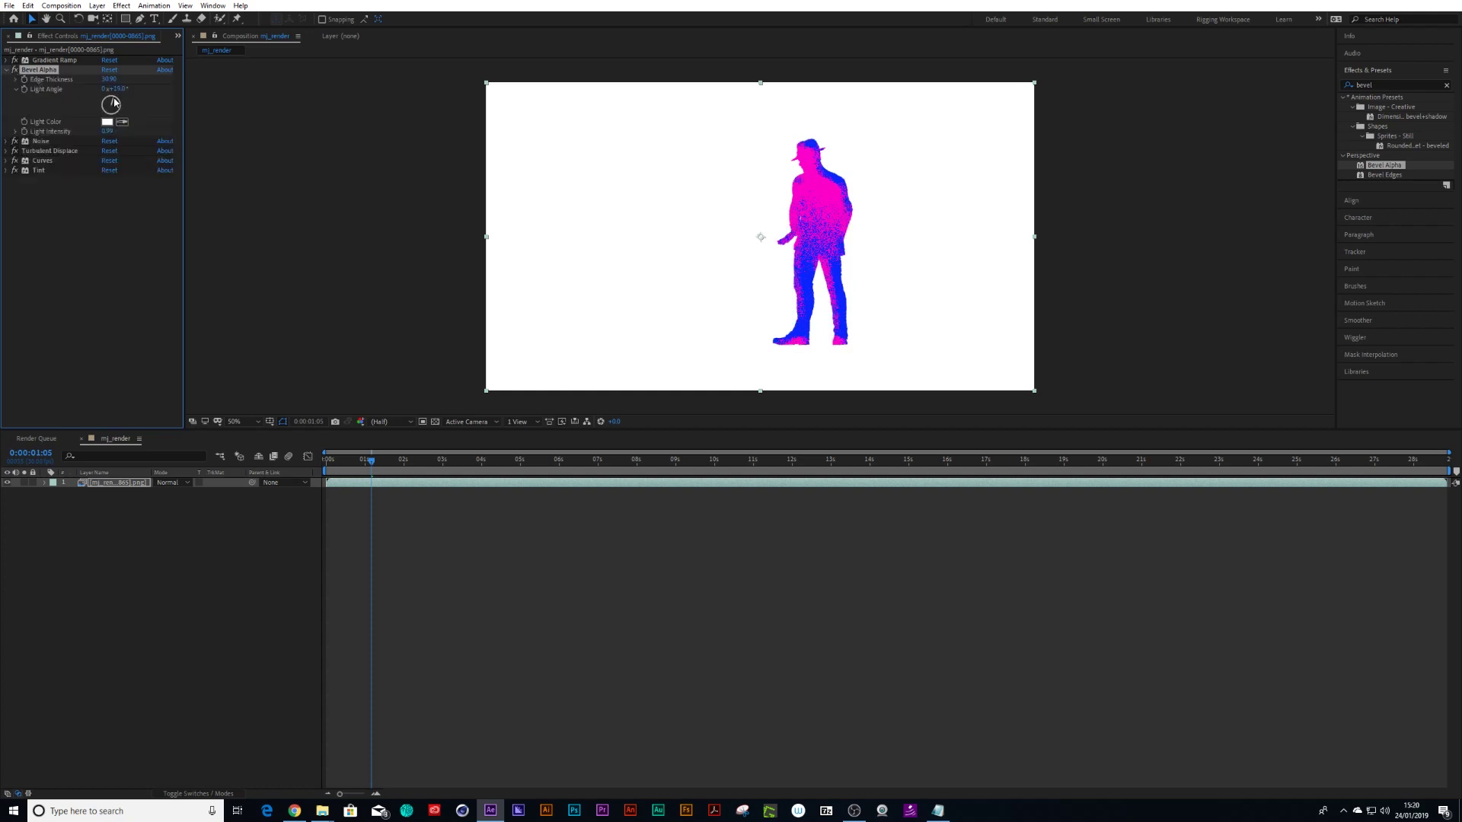
- Preview the bevelled animation from the start and scrub through its first few seconds
{"action": "key", "text": "space"}
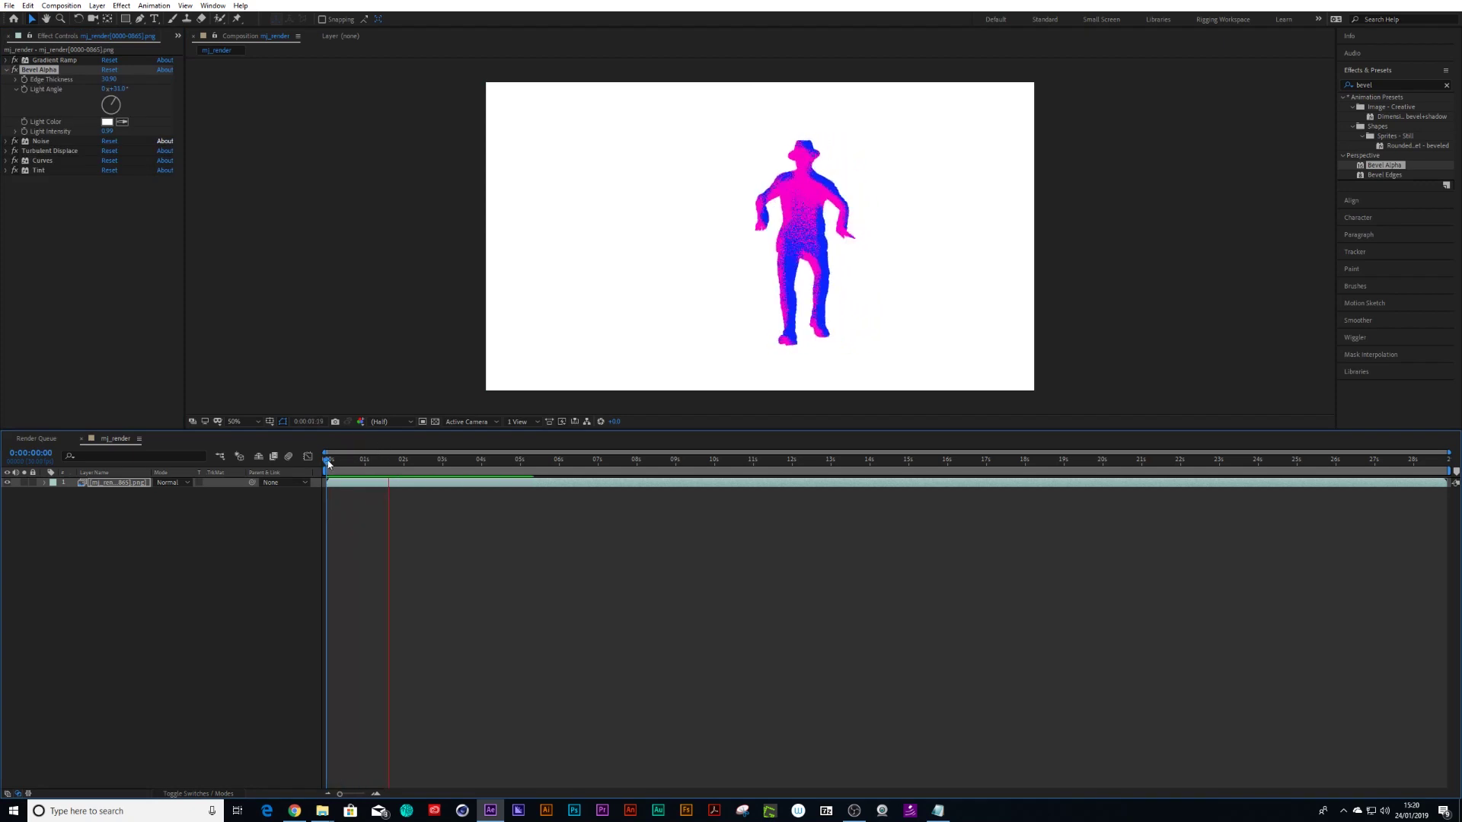
{"action": "key", "text": "space"}
{"action": "left_click_drag", "start_coordinate": [381, 468], "coordinate": [443, 466]}
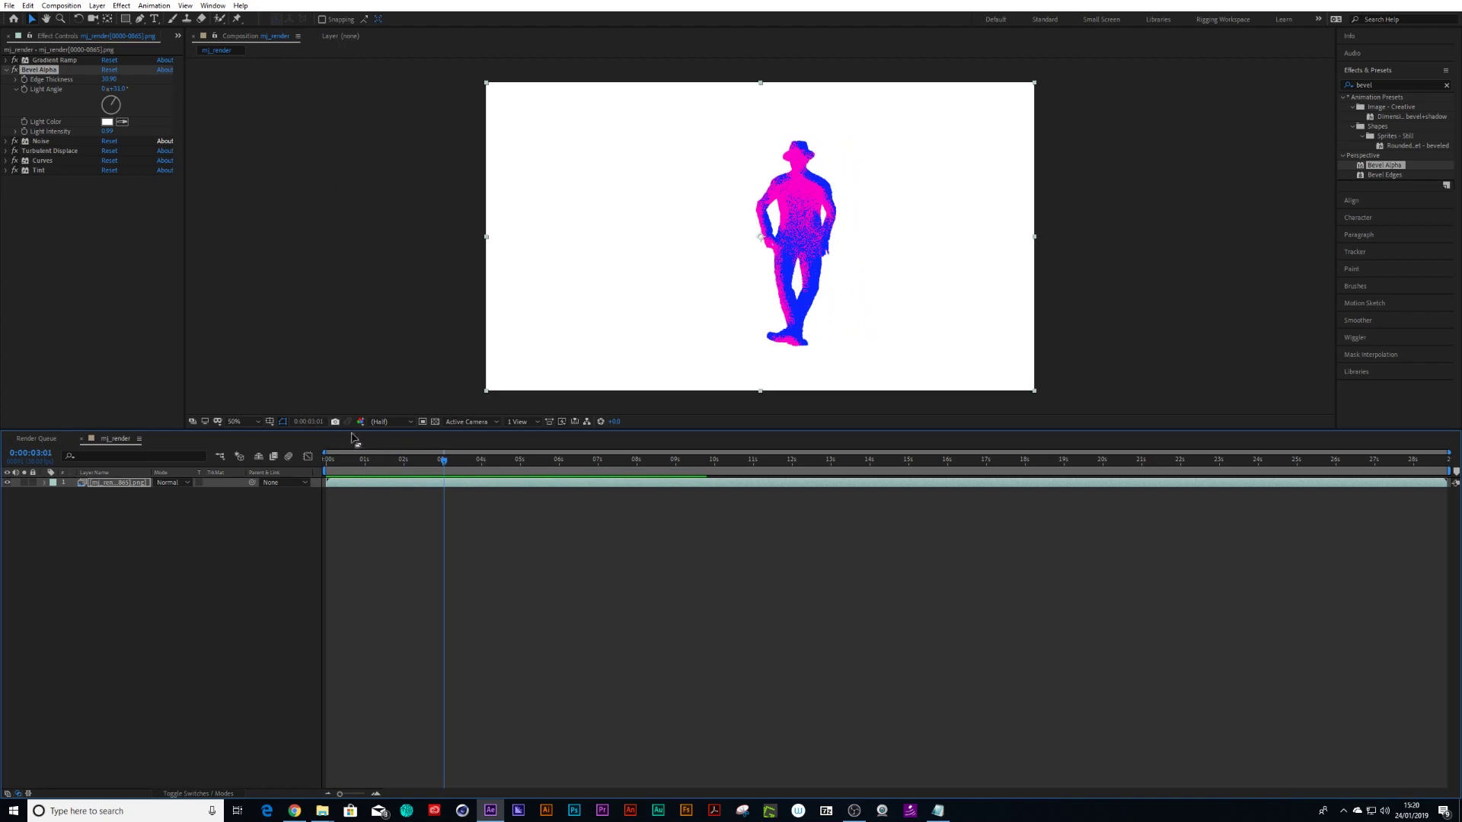
{"action": "left_click_drag", "start_coordinate": [398, 460], "coordinate": [297, 480]}
{"action": "key", "text": "space"}
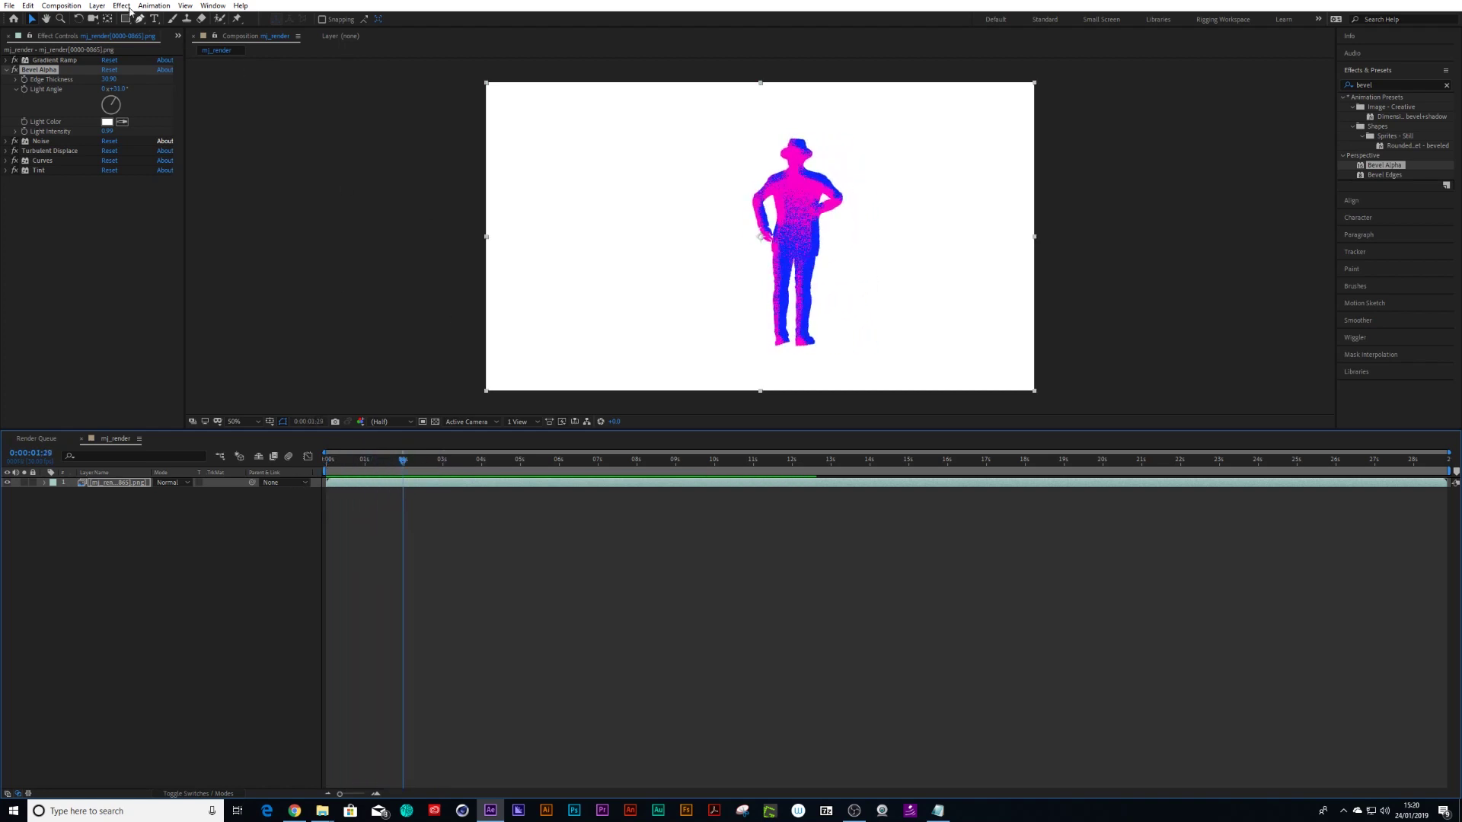
- Create a shape layer and draw a closed four-point, roughly triangular Pen shape over the figure, reaching above the frame
{"action": "left_click", "coordinate": [97, 5]}
{"action": "mouse_move", "coordinate": [110, 19]}
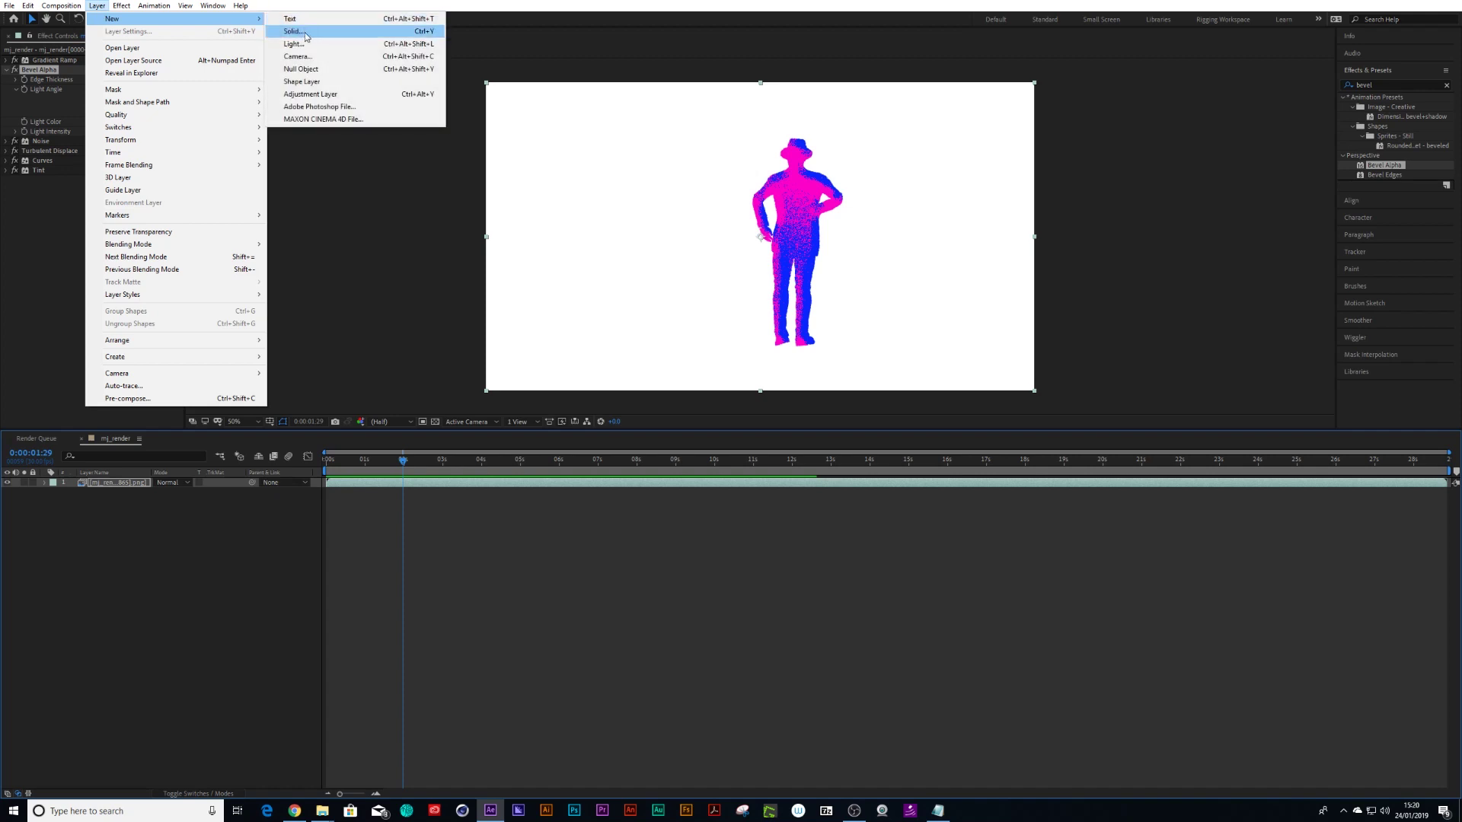
{"action": "left_click", "coordinate": [302, 82]}
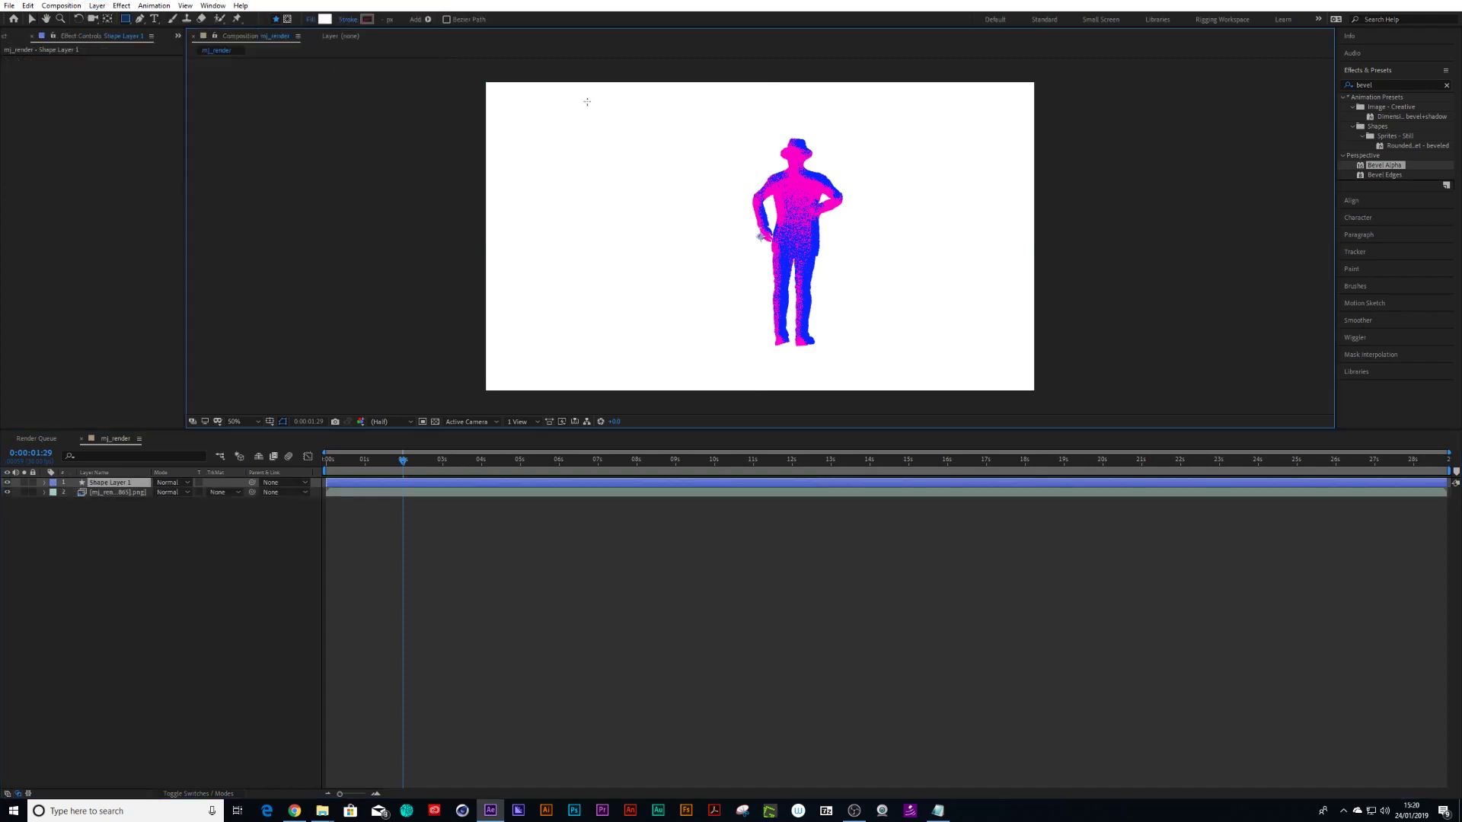
{"action": "left_click", "coordinate": [140, 19]}
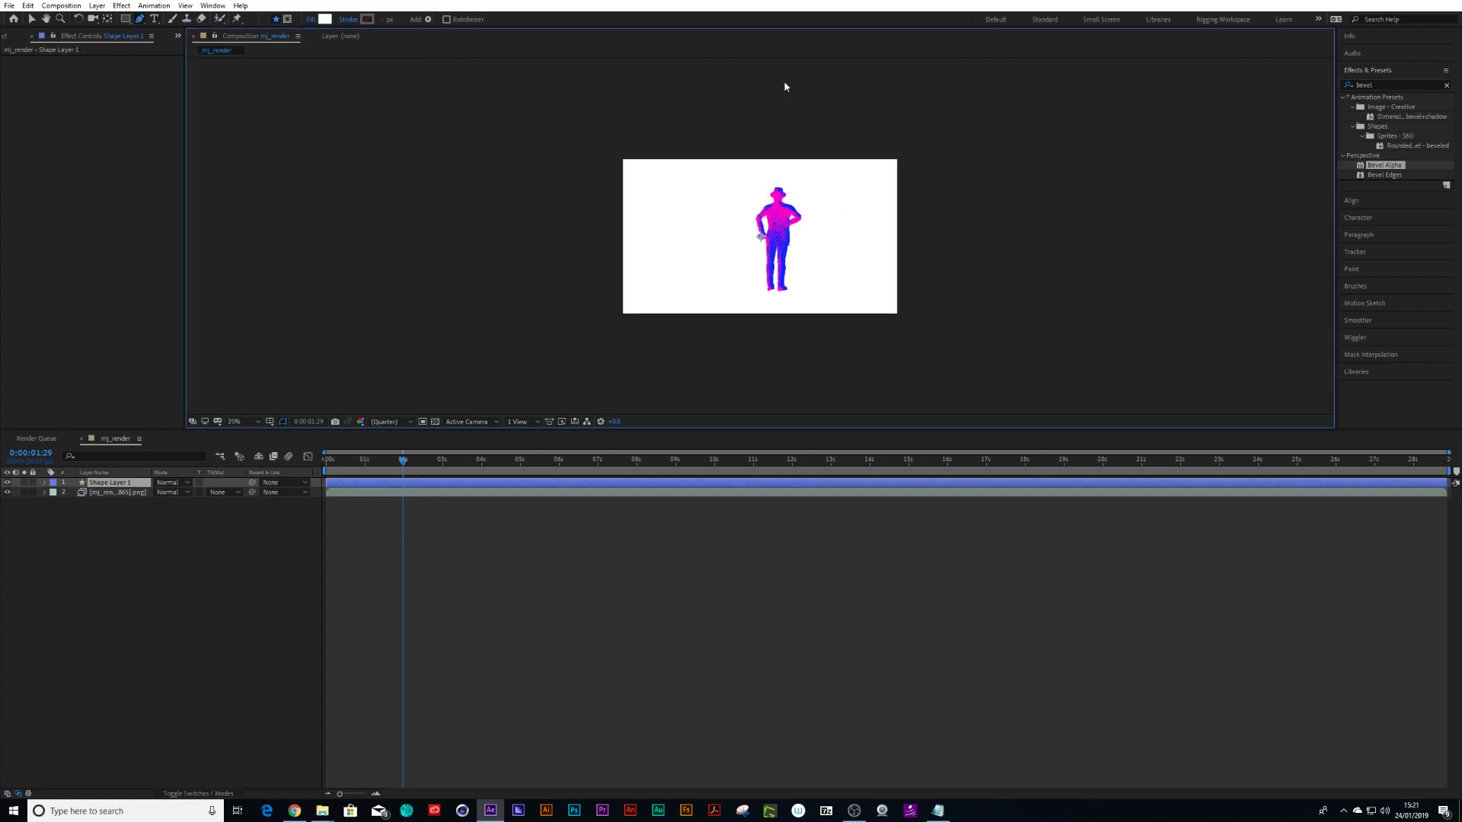
{"action": "key", "text": "comma"}
{"action": "left_click", "coordinate": [816, 127]}
{"action": "left_click", "coordinate": [703, 274]}
{"action": "left_click", "coordinate": [832, 277]}
{"action": "left_click", "coordinate": [833, 131]}
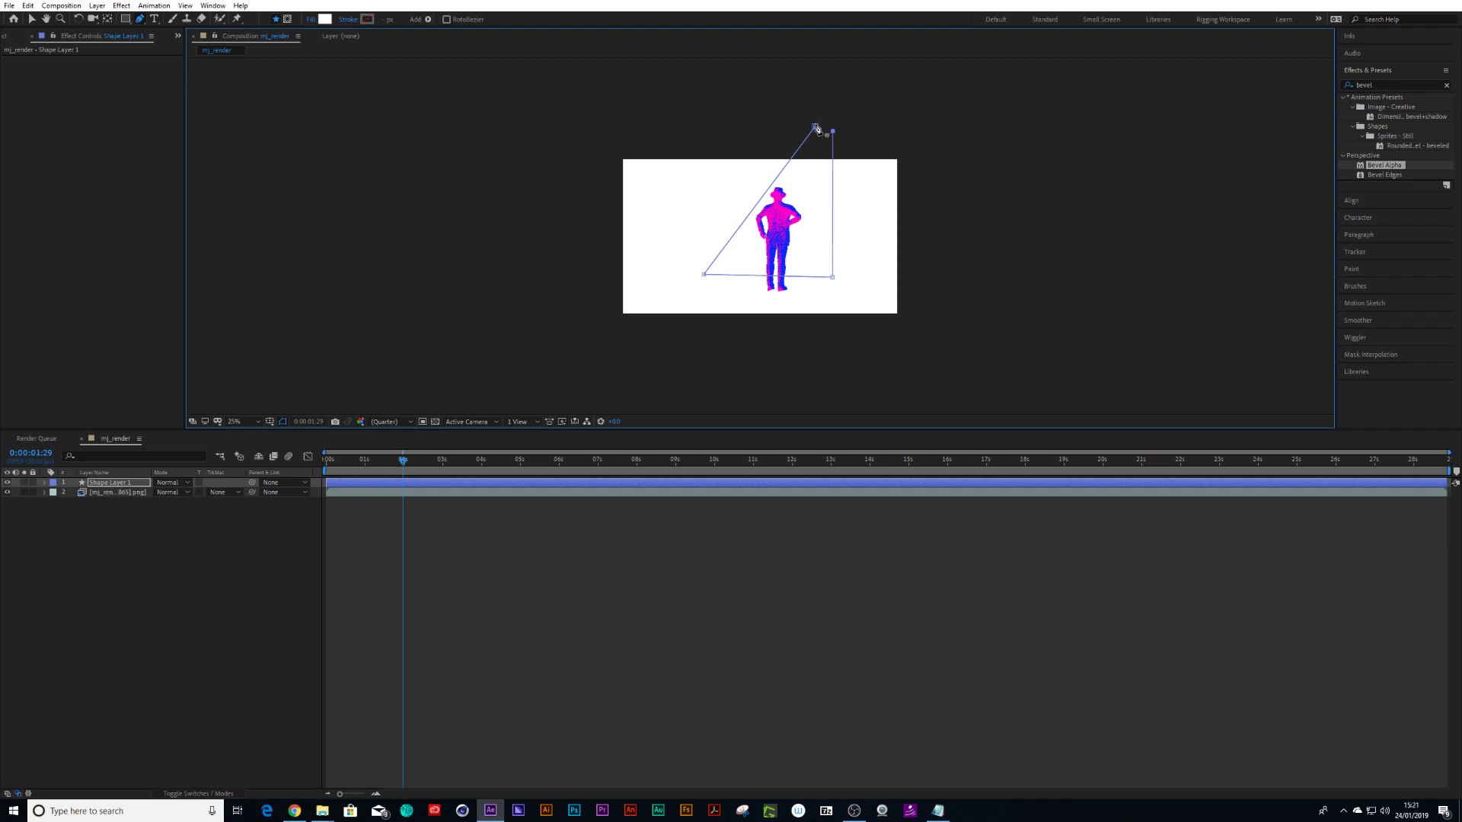
{"action": "left_click", "coordinate": [816, 127]}
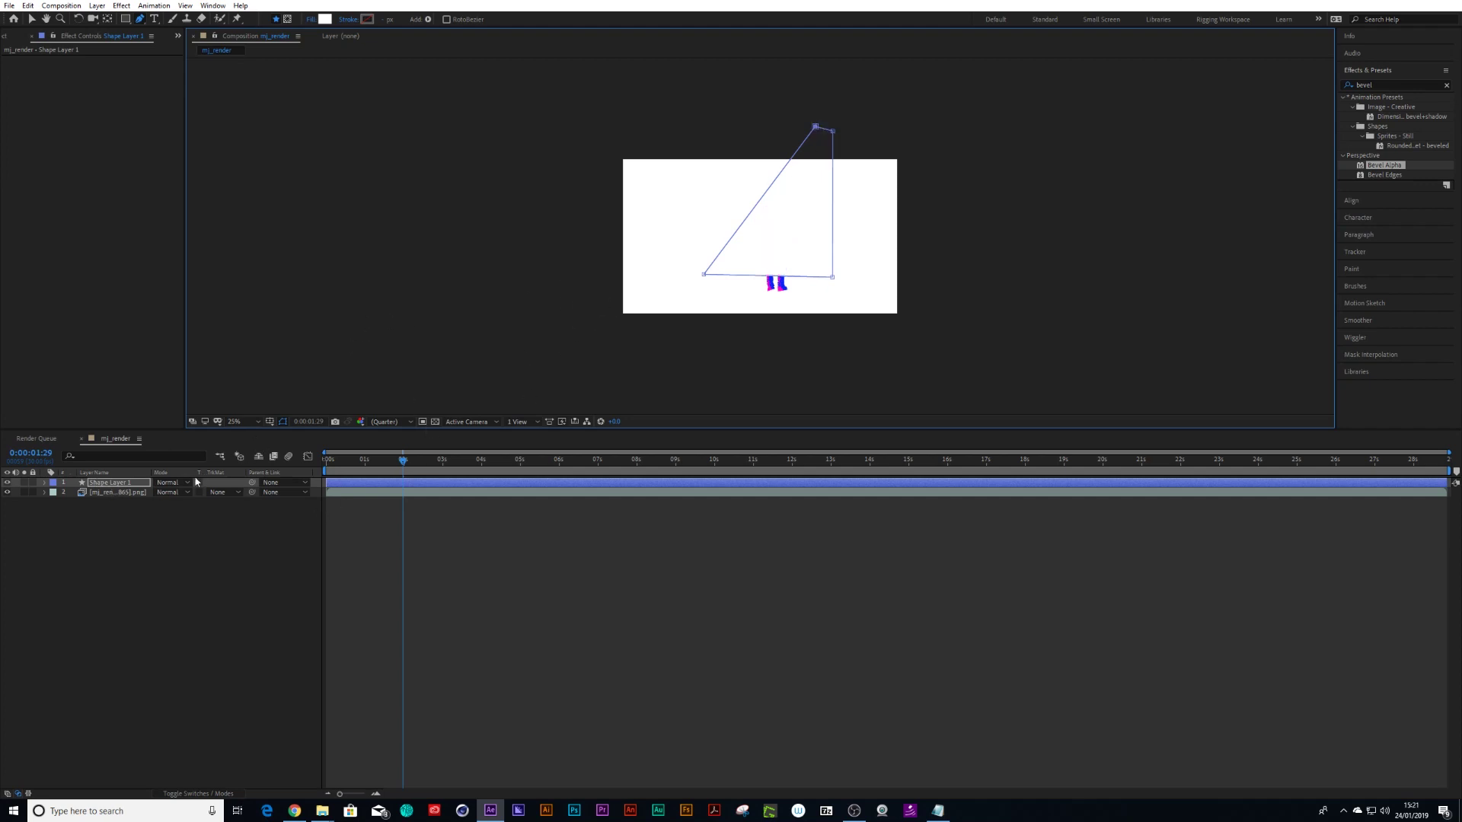
- Copy all six effects, Gradient Ramp through Tint, from the silhouette layer to the new shape layer
{"action": "left_click", "coordinate": [99, 494]}
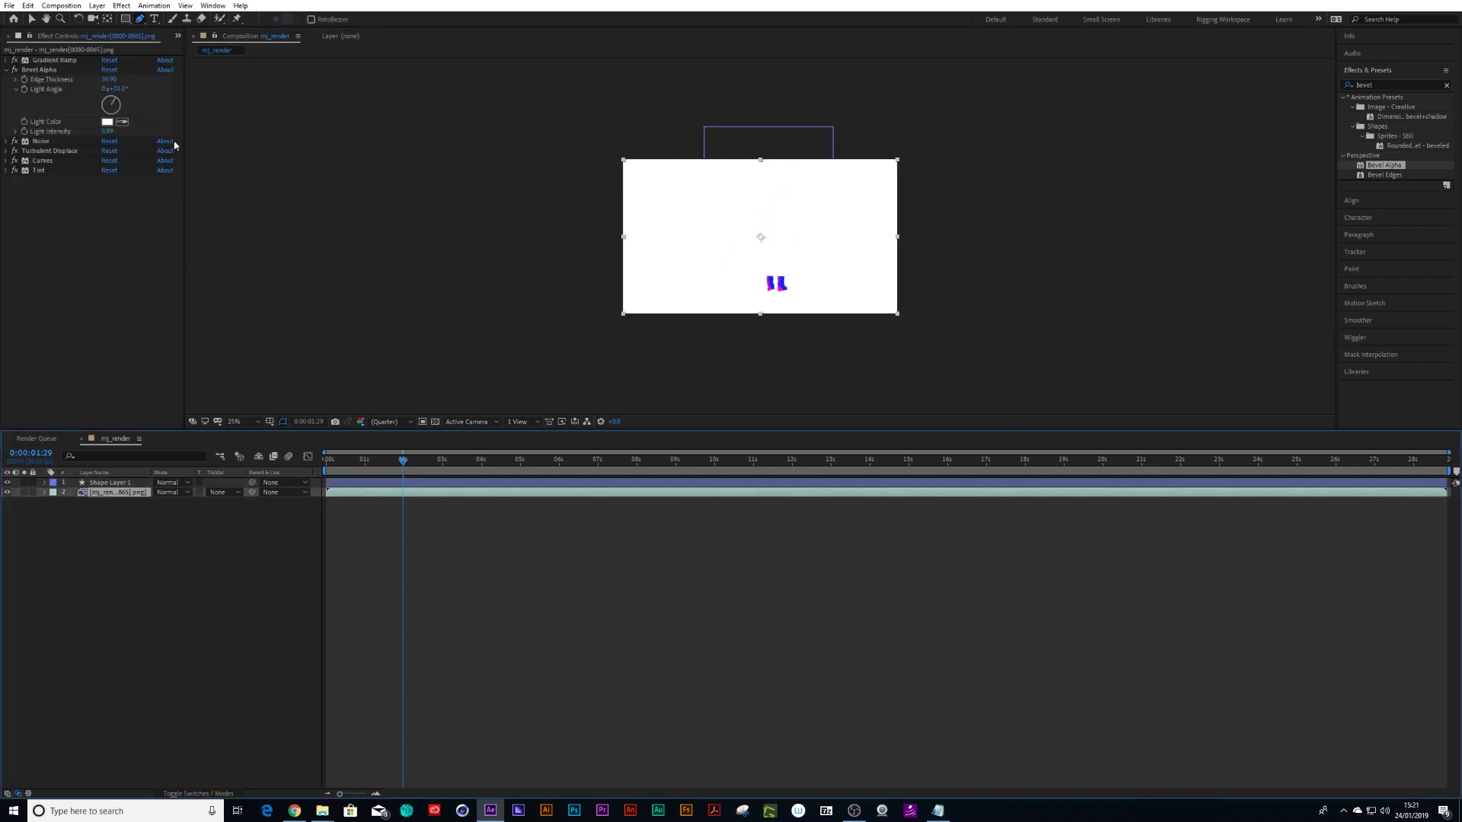
{"action": "left_click", "coordinate": [39, 171]}
{"action": "left_click", "coordinate": [40, 62]}
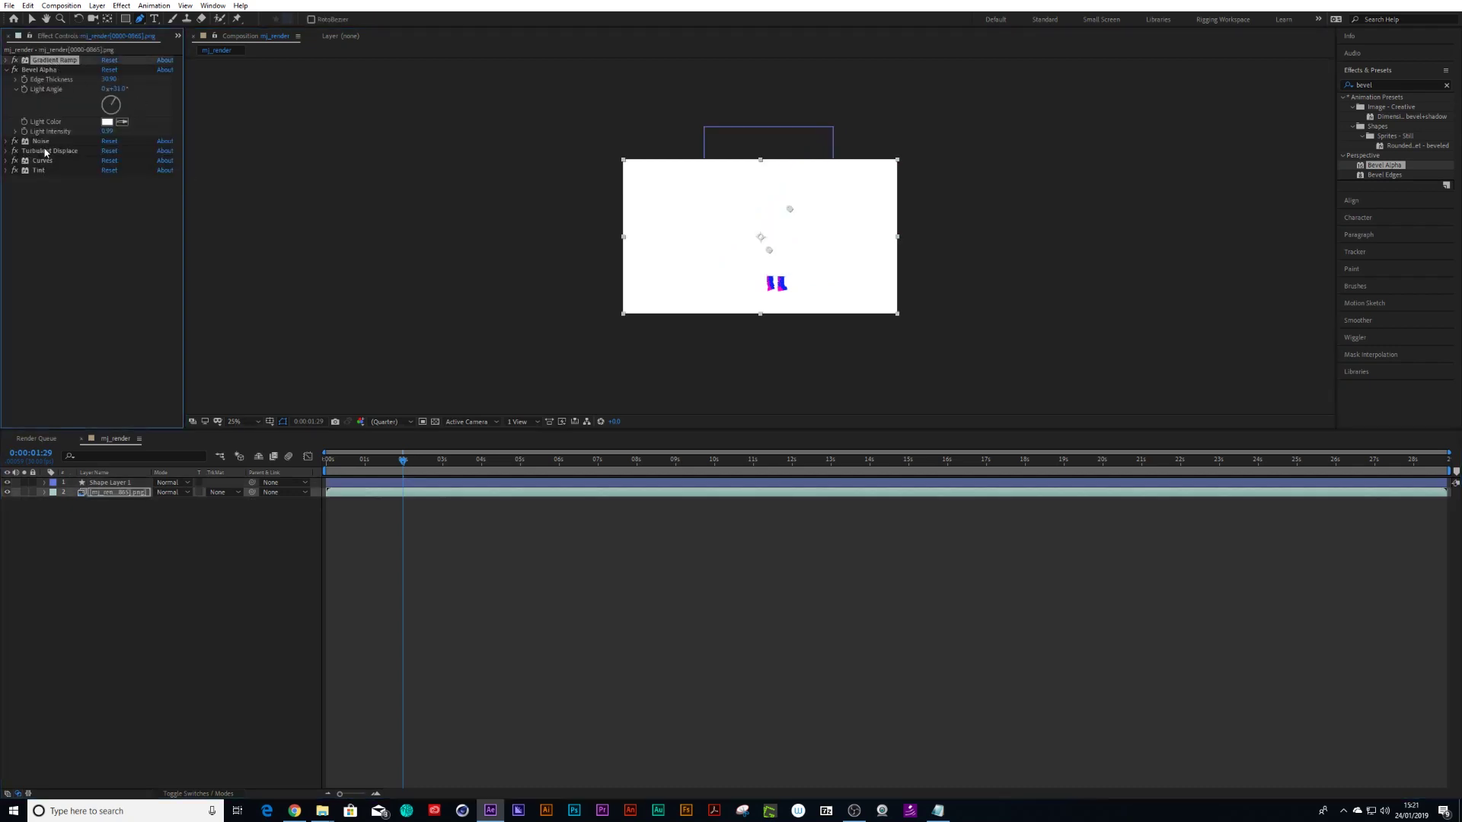
{"action": "left_click", "coordinate": [44, 152], "text": "shift"}
{"action": "left_click", "coordinate": [44, 170], "text": "shift"}
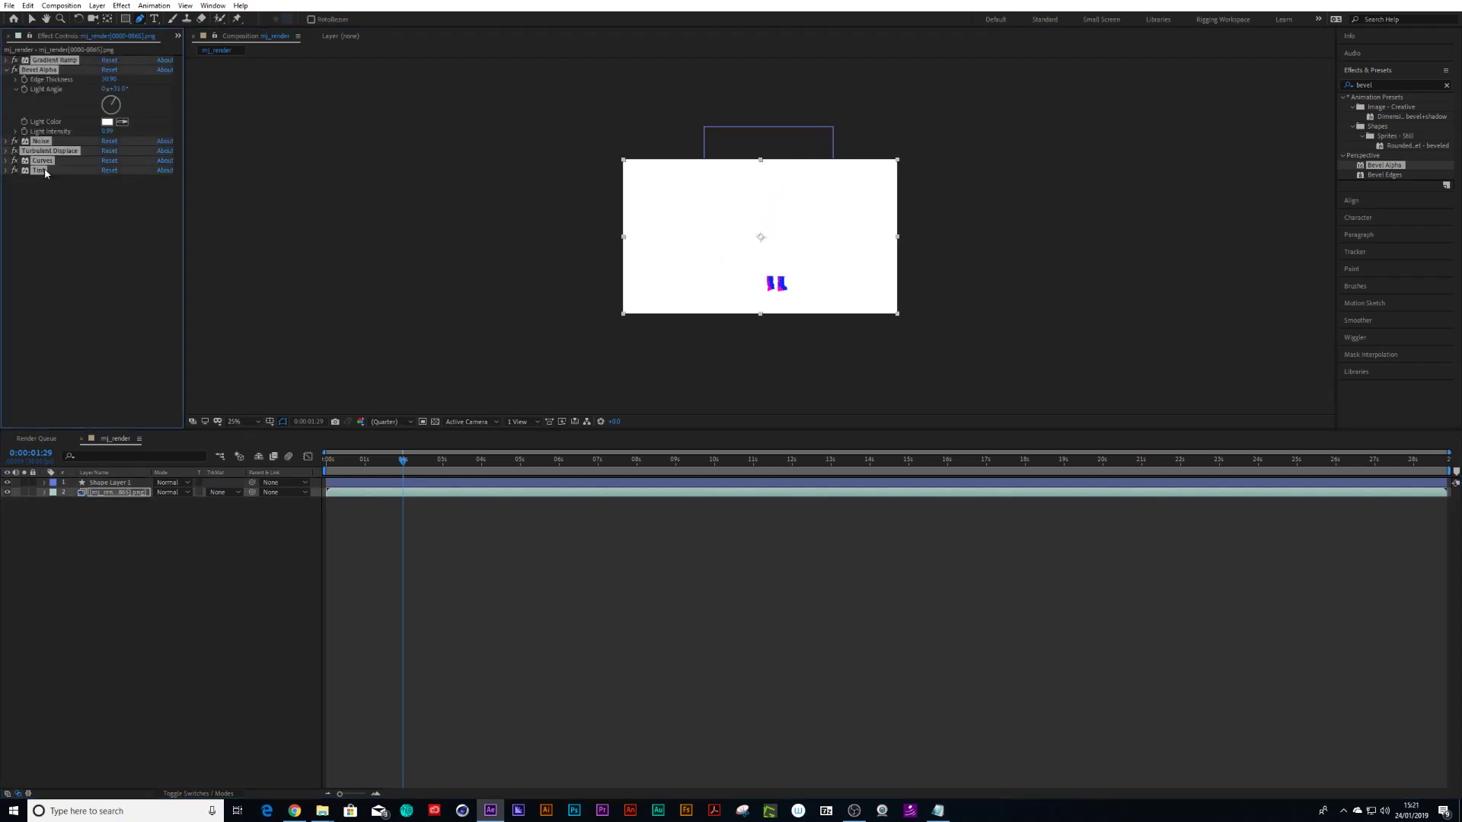
{"action": "left_click", "coordinate": [107, 483]}
{"action": "key", "text": "ctrl+v"}
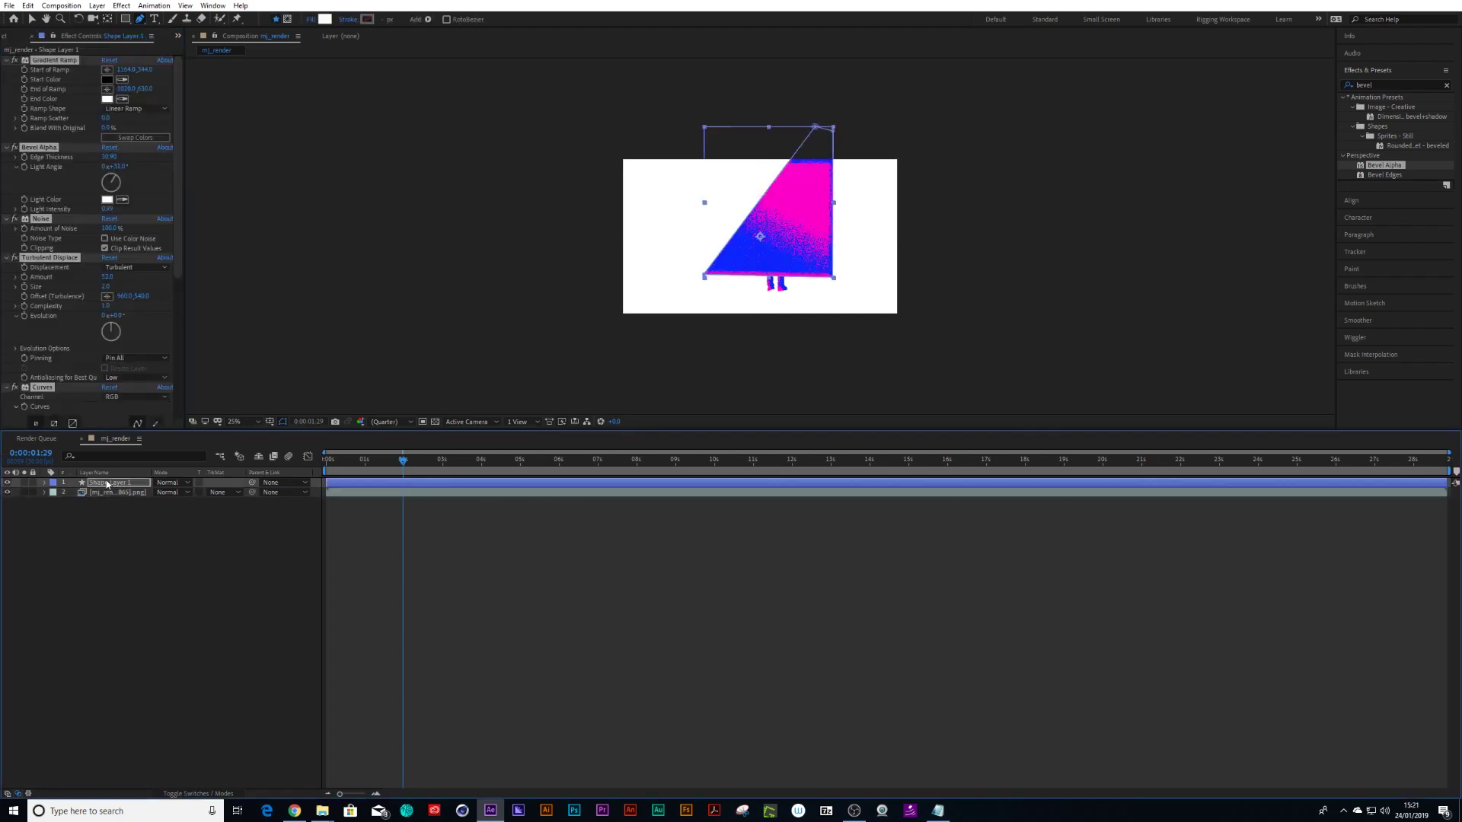
- Set the shape layer's blending mode to Multiply and deselect the layer
{"action": "left_click", "coordinate": [187, 483]}
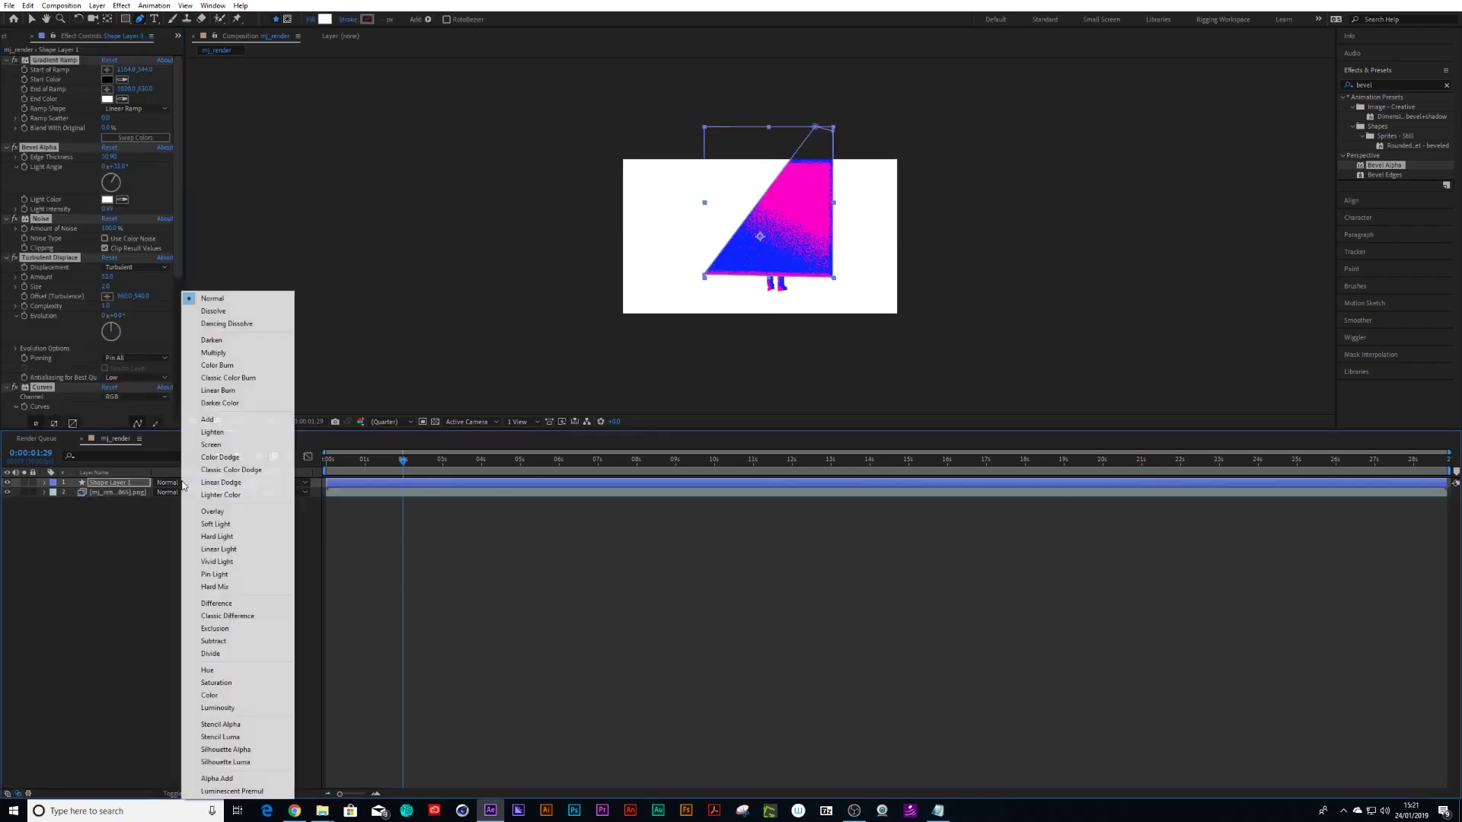
{"action": "left_click", "coordinate": [237, 355]}
{"action": "left_click", "coordinate": [266, 522]}
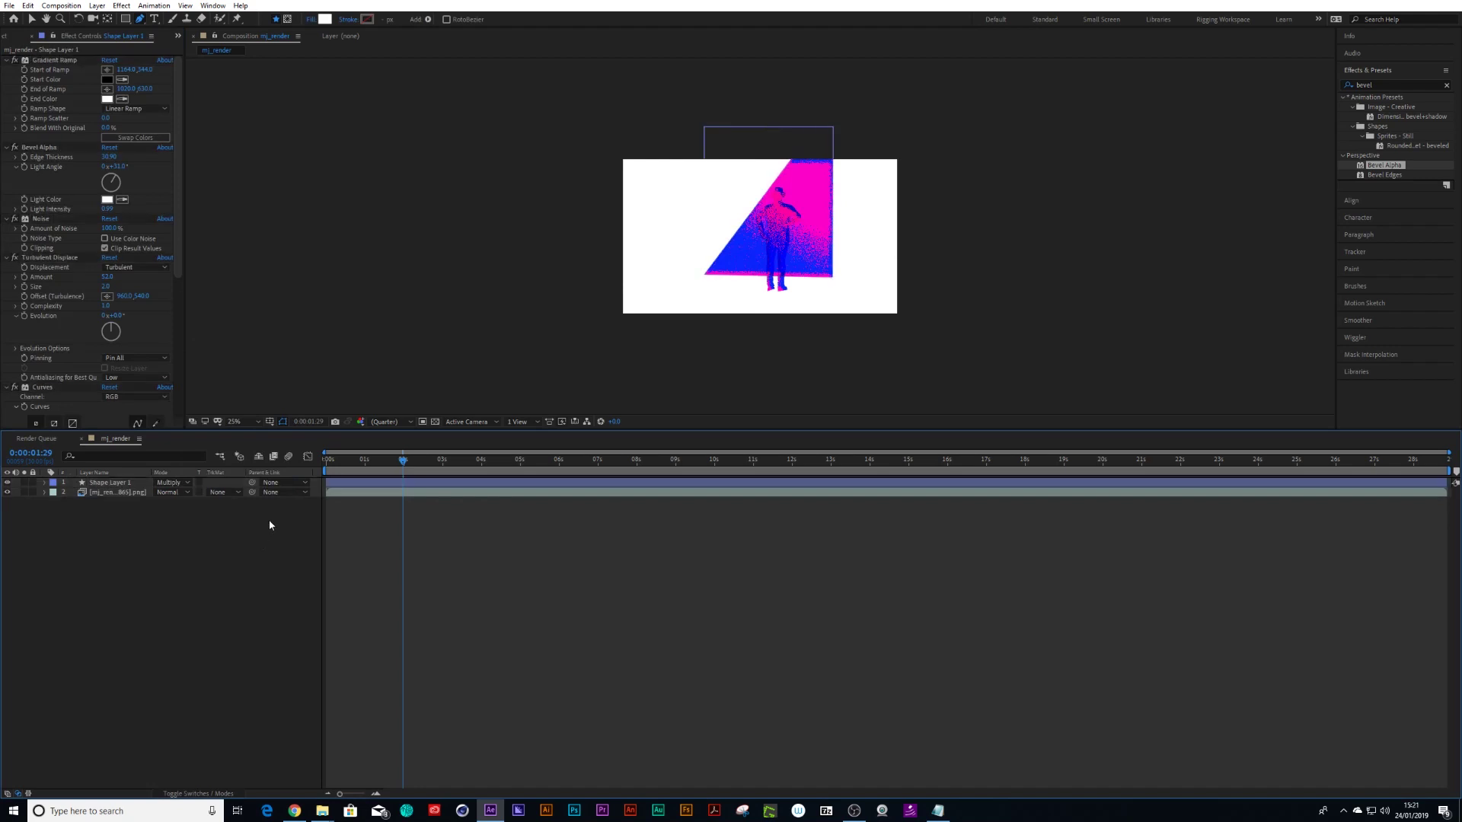
- Set the shape layer's Tint Map White To colour to white (FFFFFF) and remove its Bevel Alpha effect
{"action": "left_click", "coordinate": [8, 61]}
{"action": "left_click", "coordinate": [7, 69]}
{"action": "left_click", "coordinate": [7, 79]}
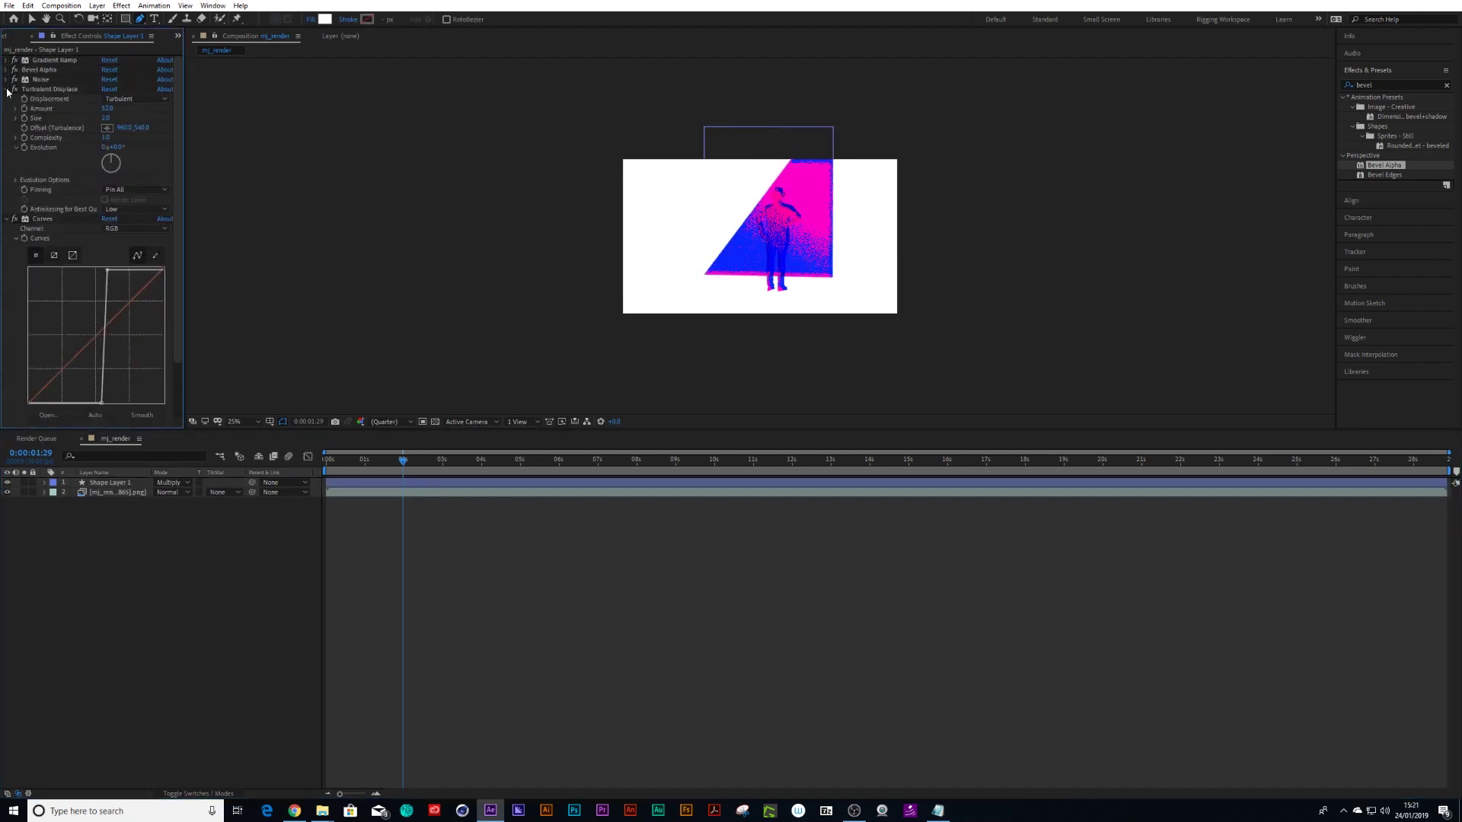
{"action": "left_click", "coordinate": [6, 89]}
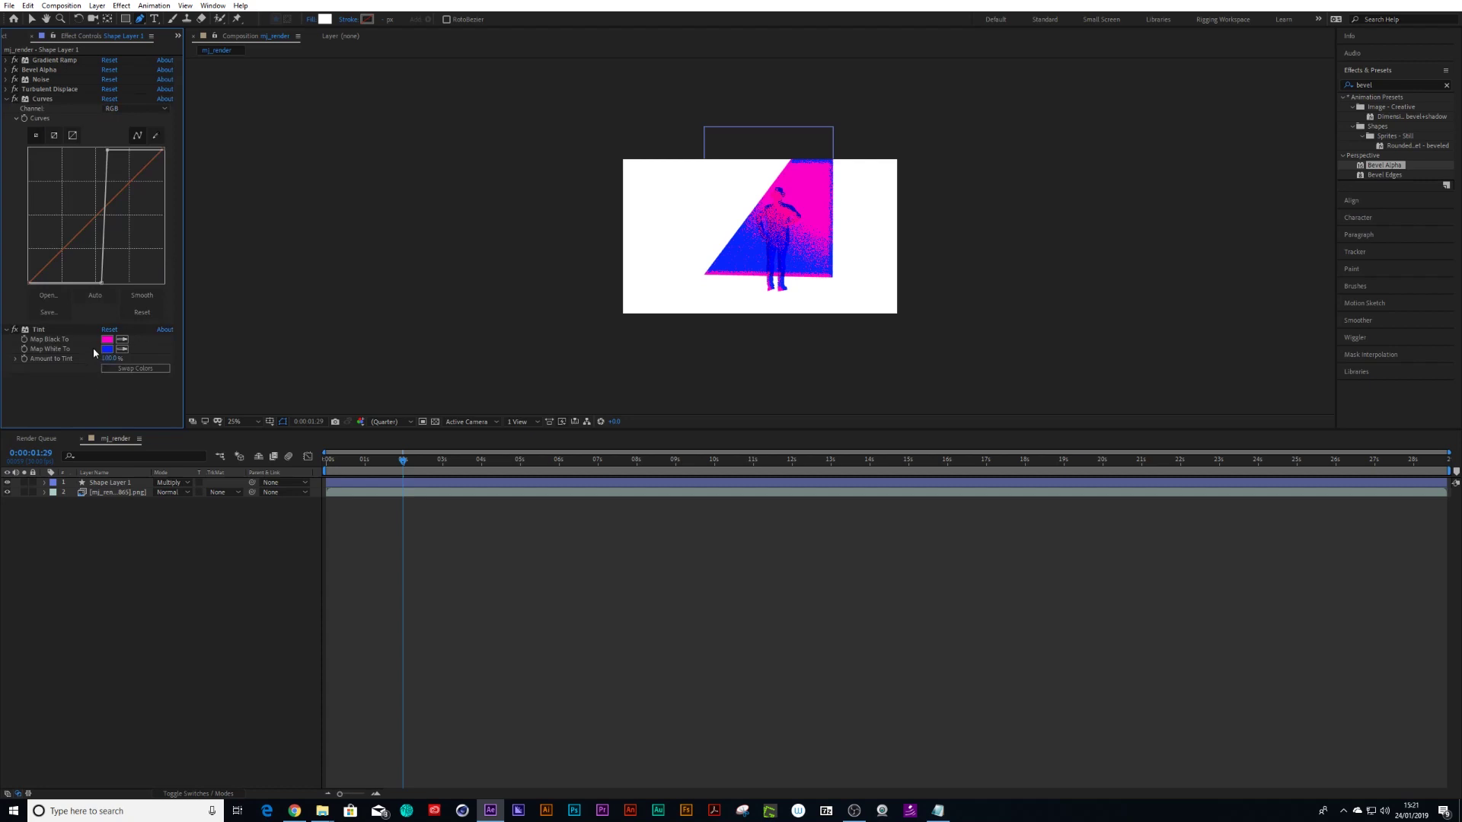
{"action": "left_click", "coordinate": [107, 351]}
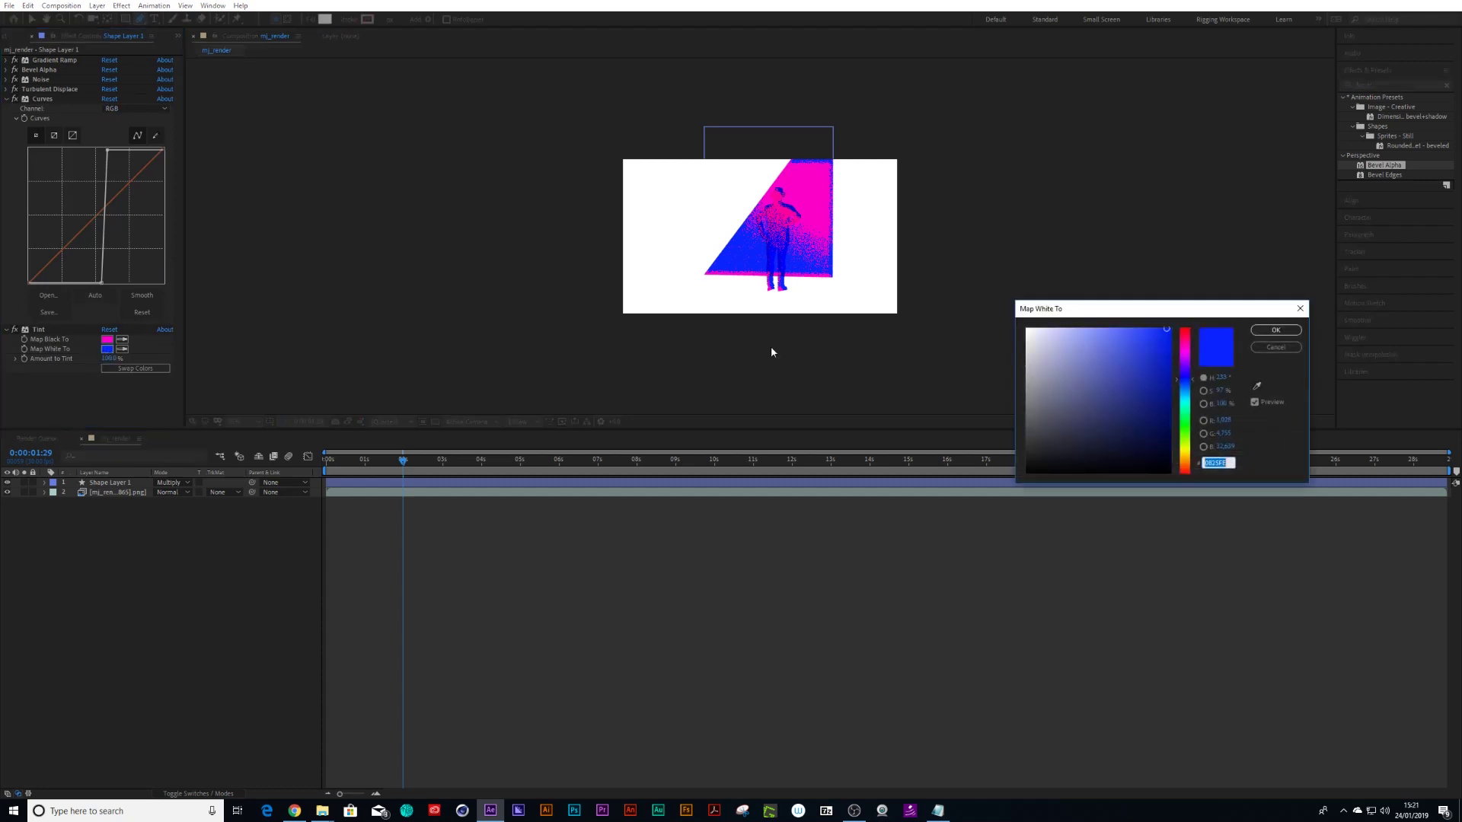
{"action": "left_click_drag", "start_coordinate": [1076, 394], "coordinate": [984, 268]}
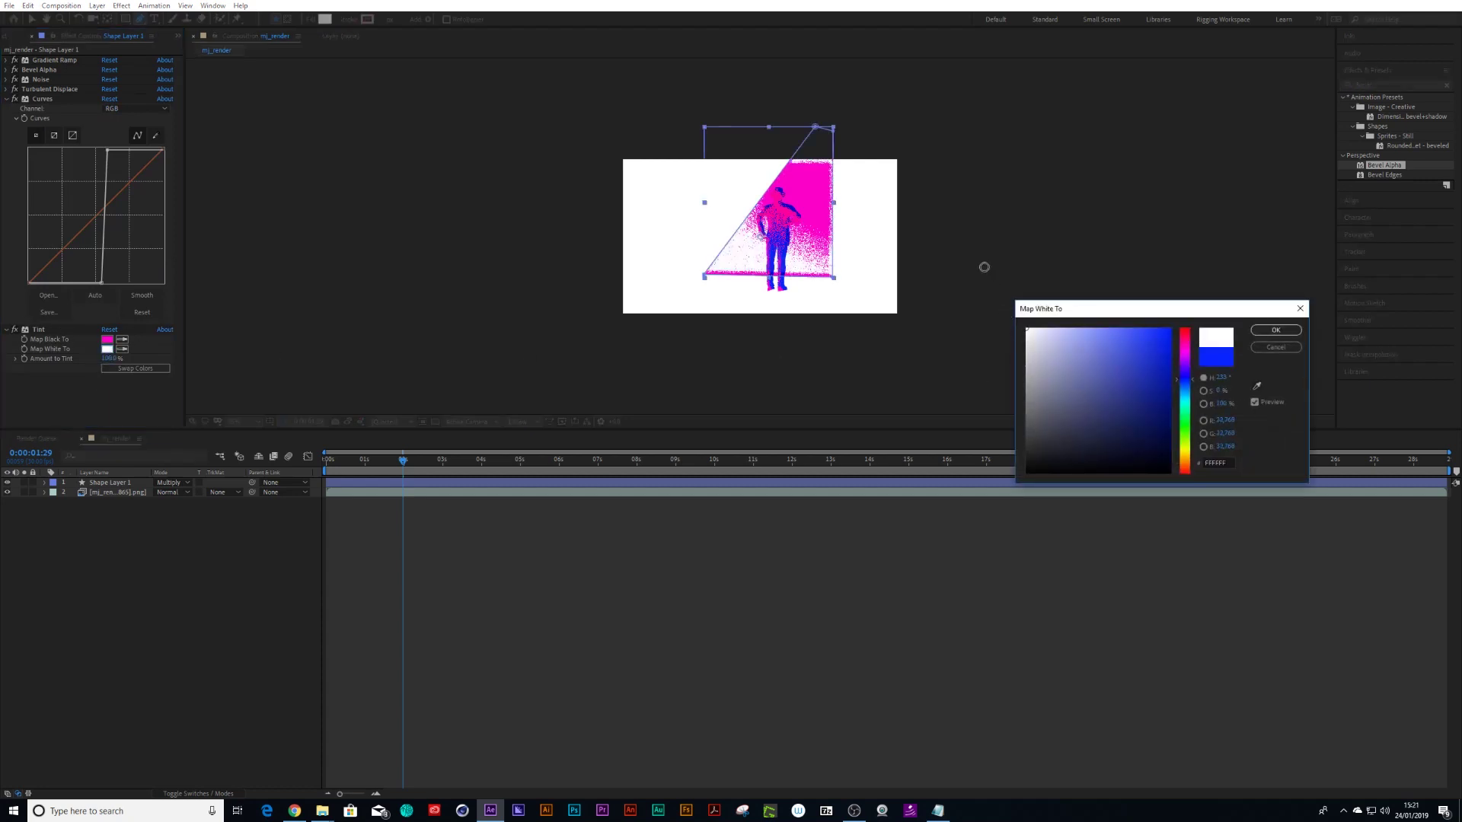
{"action": "left_click", "coordinate": [1276, 329]}
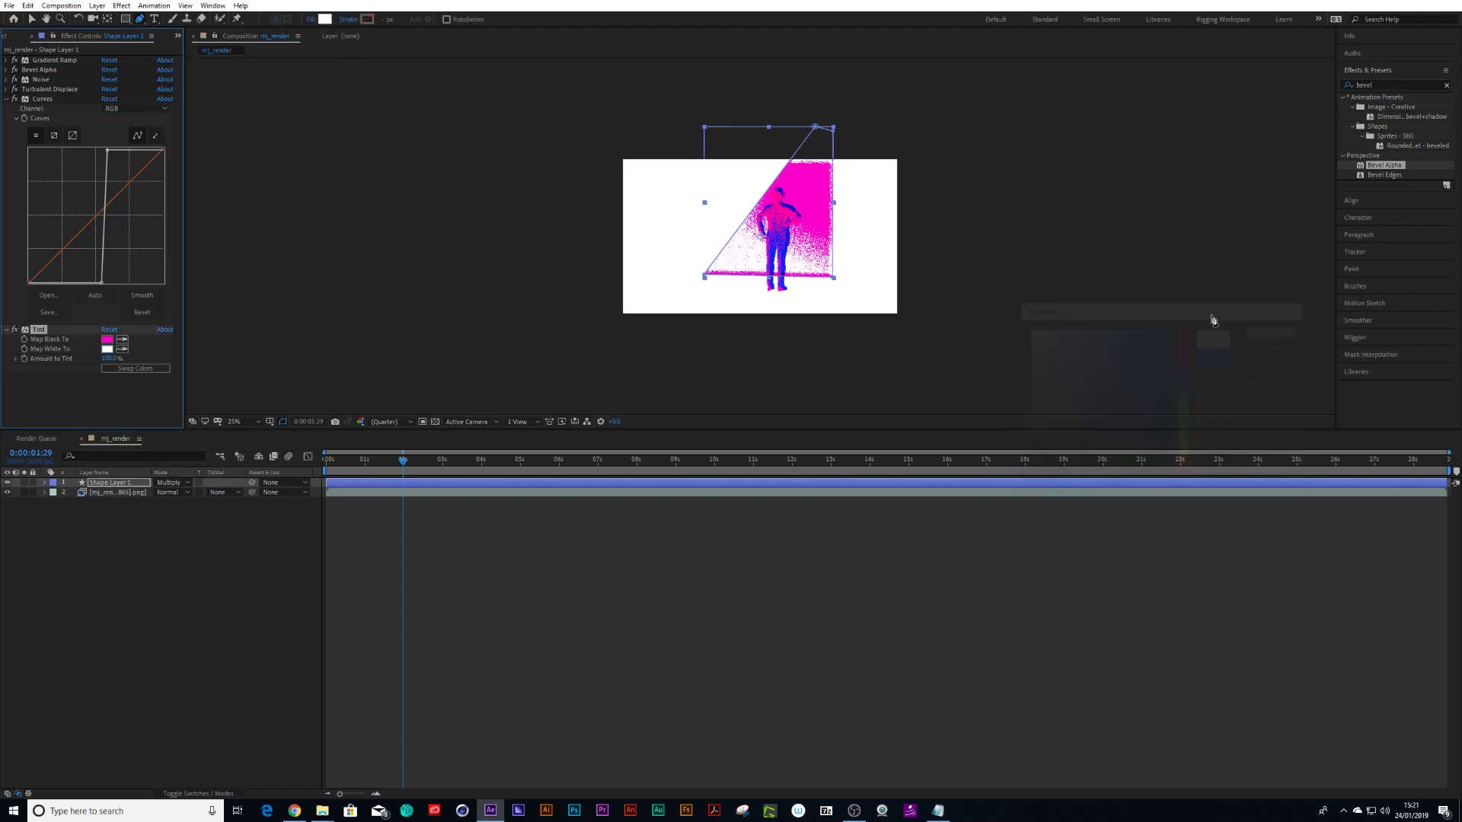
{"action": "left_click", "coordinate": [45, 71]}
{"action": "key", "text": "Delete"}
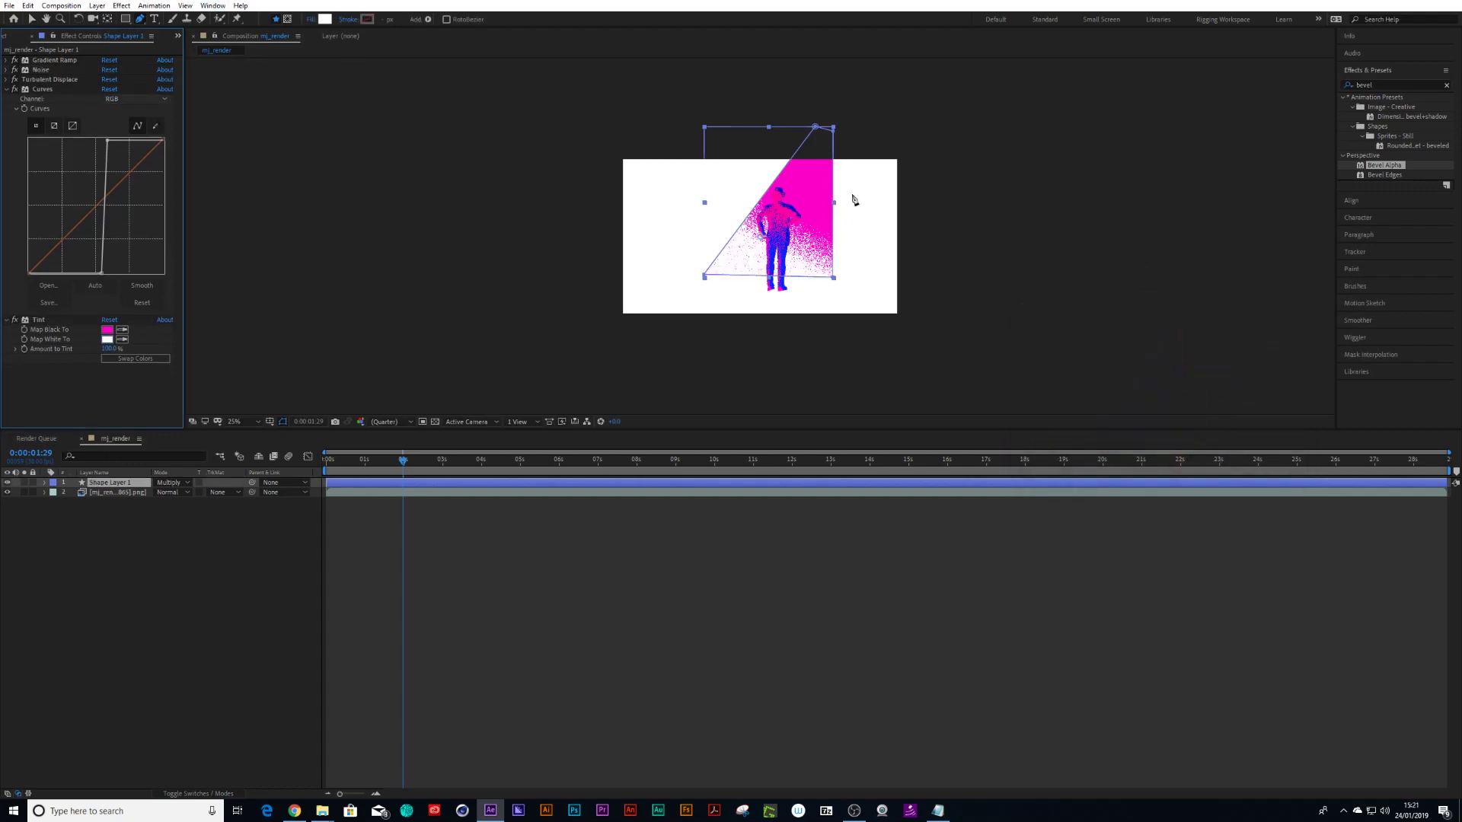
- Move the shape layer's Gradient Ramp start near the shape's upper right corner and its end beside the figure's hip
{"action": "key", "text": "period"}
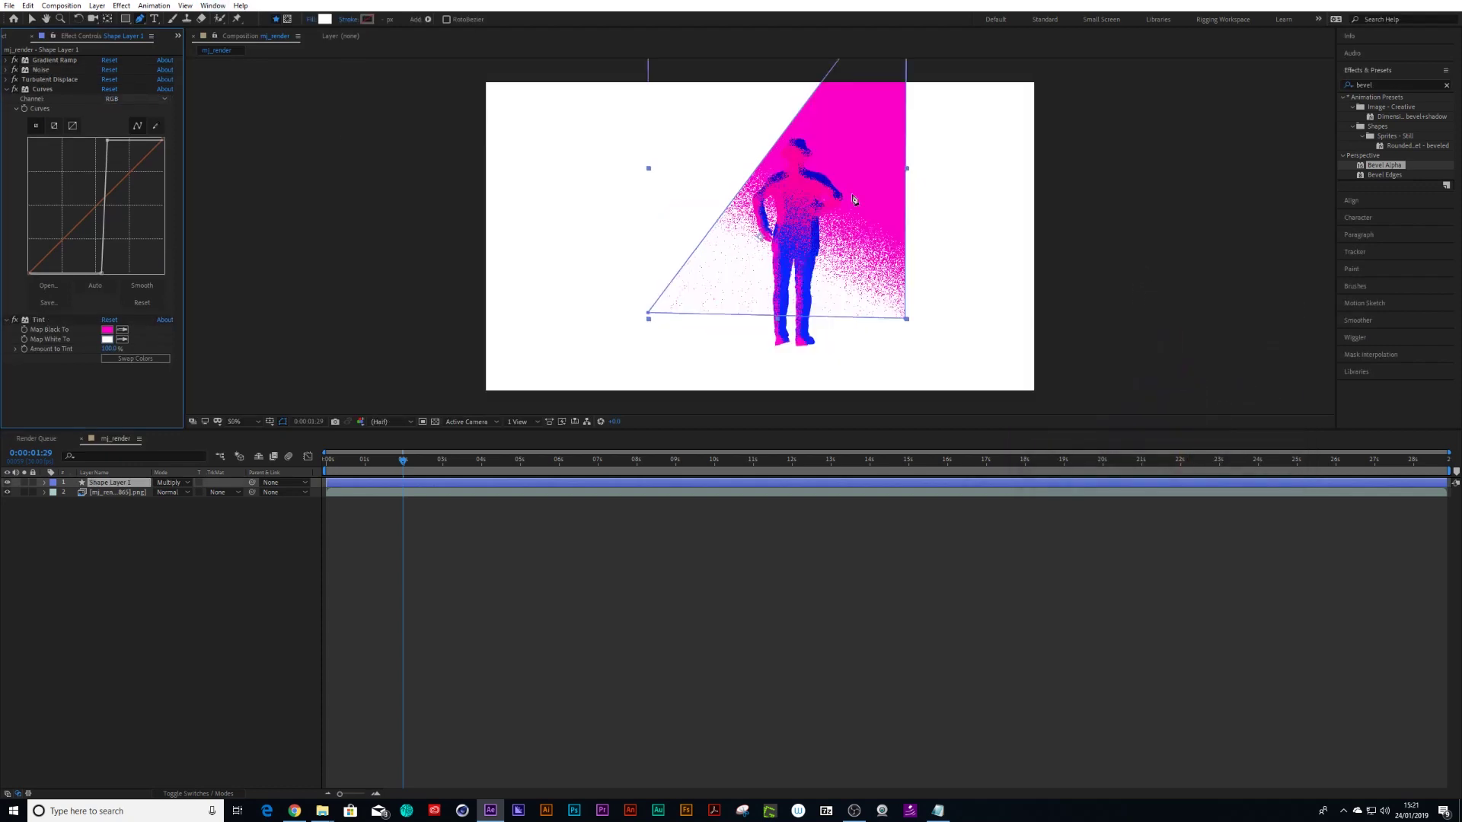
{"action": "left_click", "coordinate": [7, 90]}
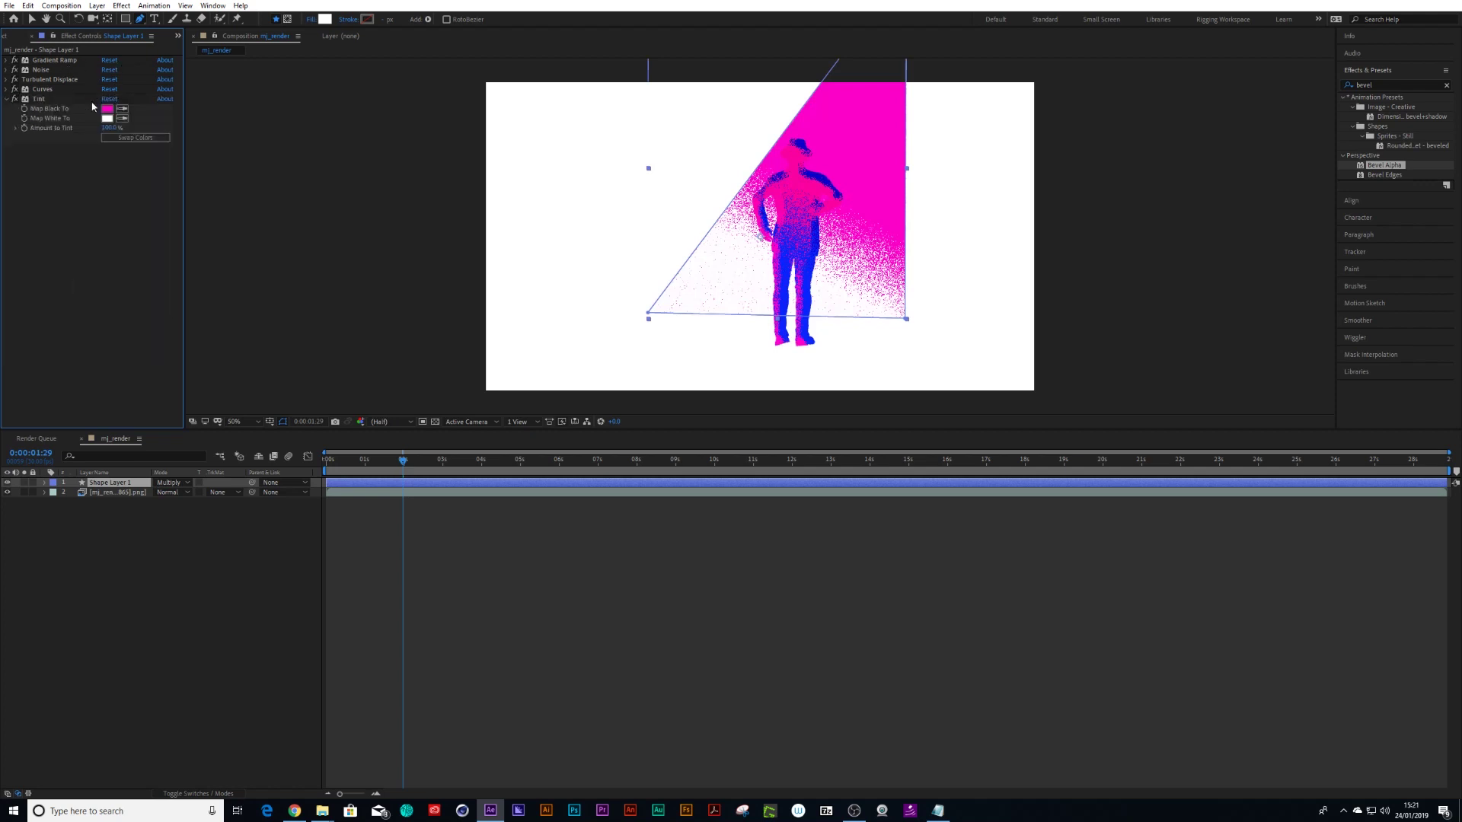
{"action": "left_click", "coordinate": [7, 60]}
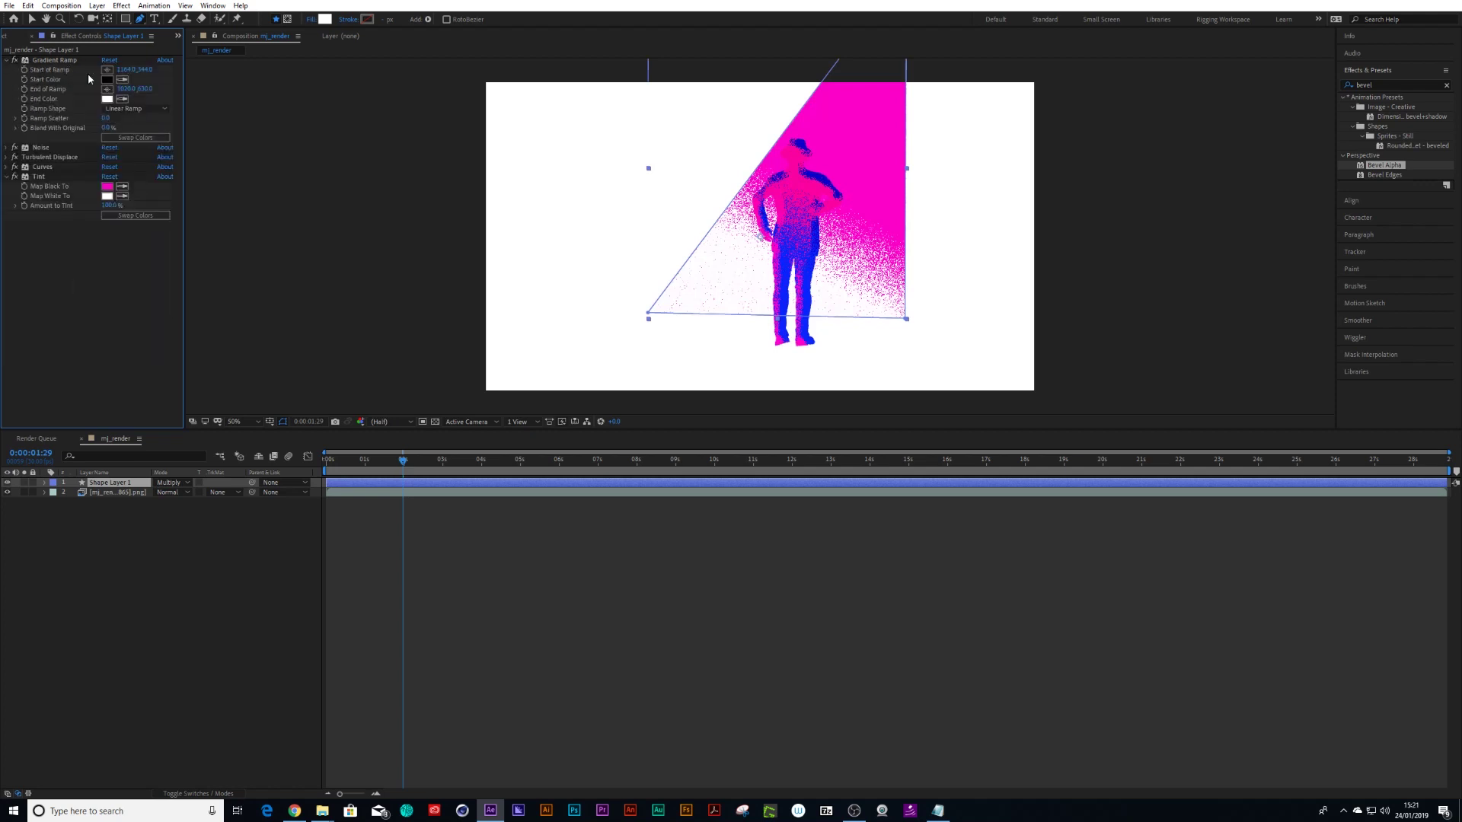
{"action": "left_click", "coordinate": [107, 69]}
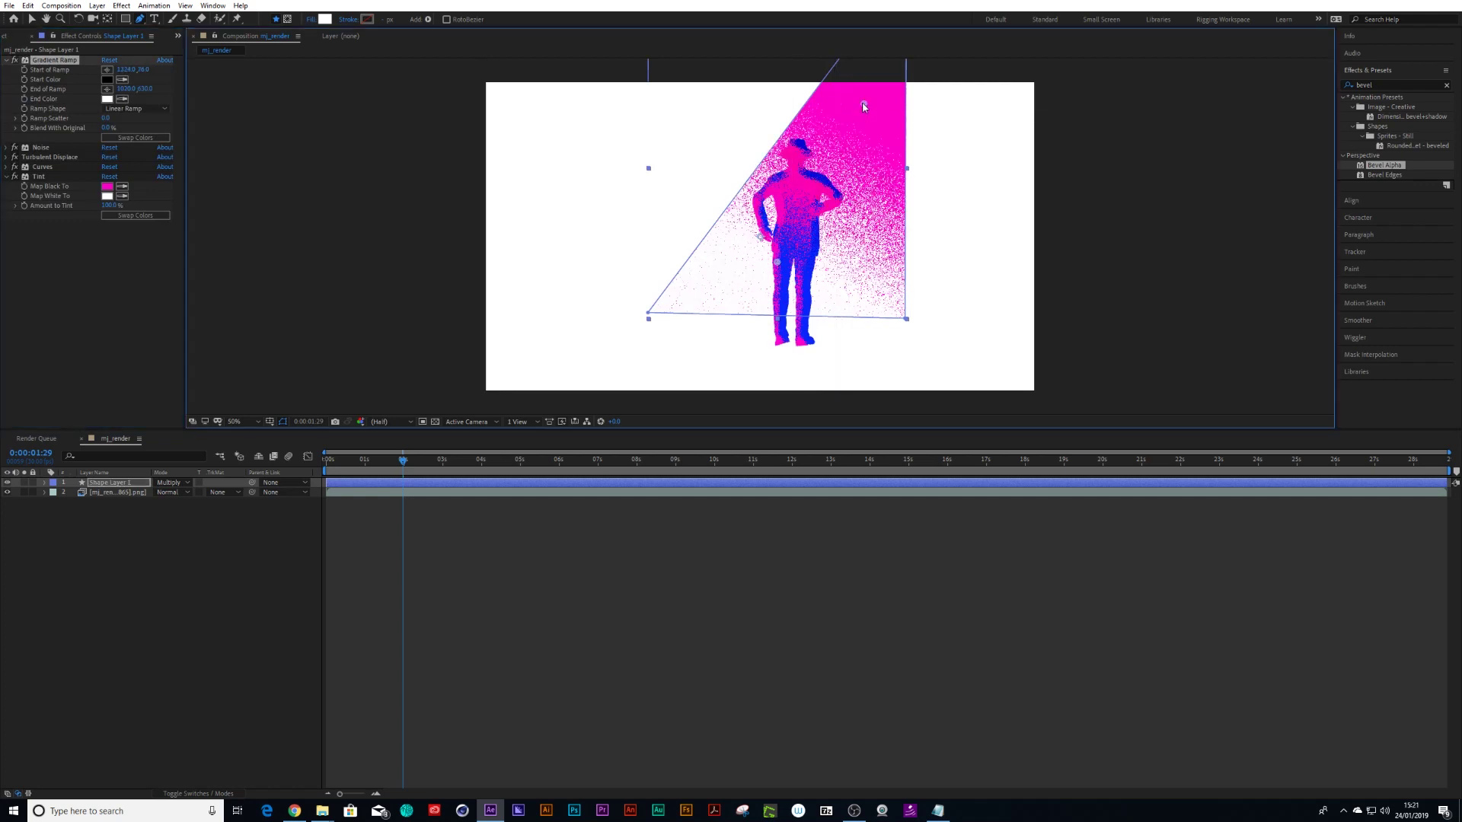
{"action": "left_click", "coordinate": [881, 98]}
{"action": "left_click", "coordinate": [107, 88]}
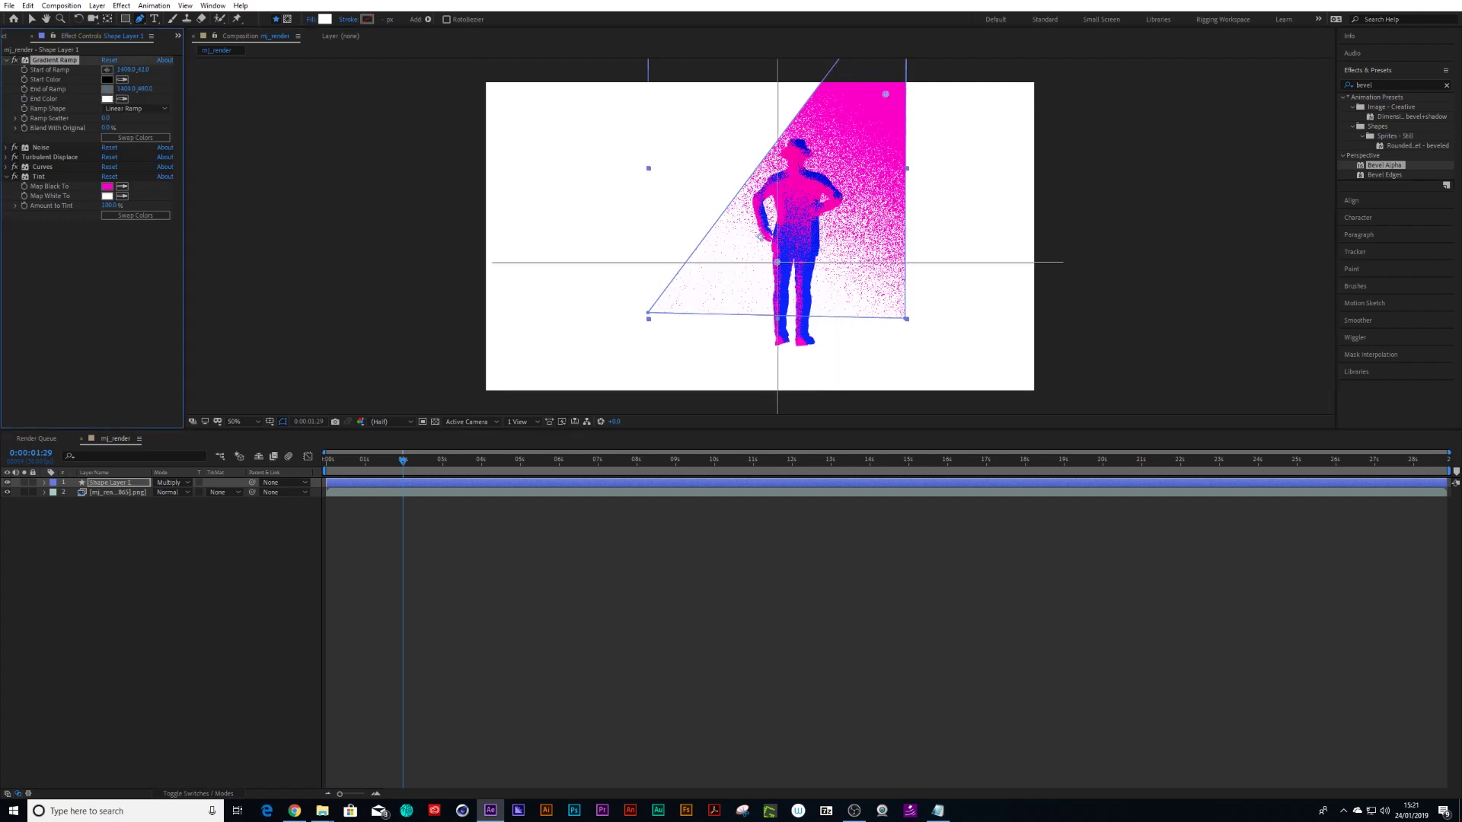
{"action": "left_click", "coordinate": [880, 229]}
{"action": "left_click_drag", "start_coordinate": [880, 229], "coordinate": [749, 236]}
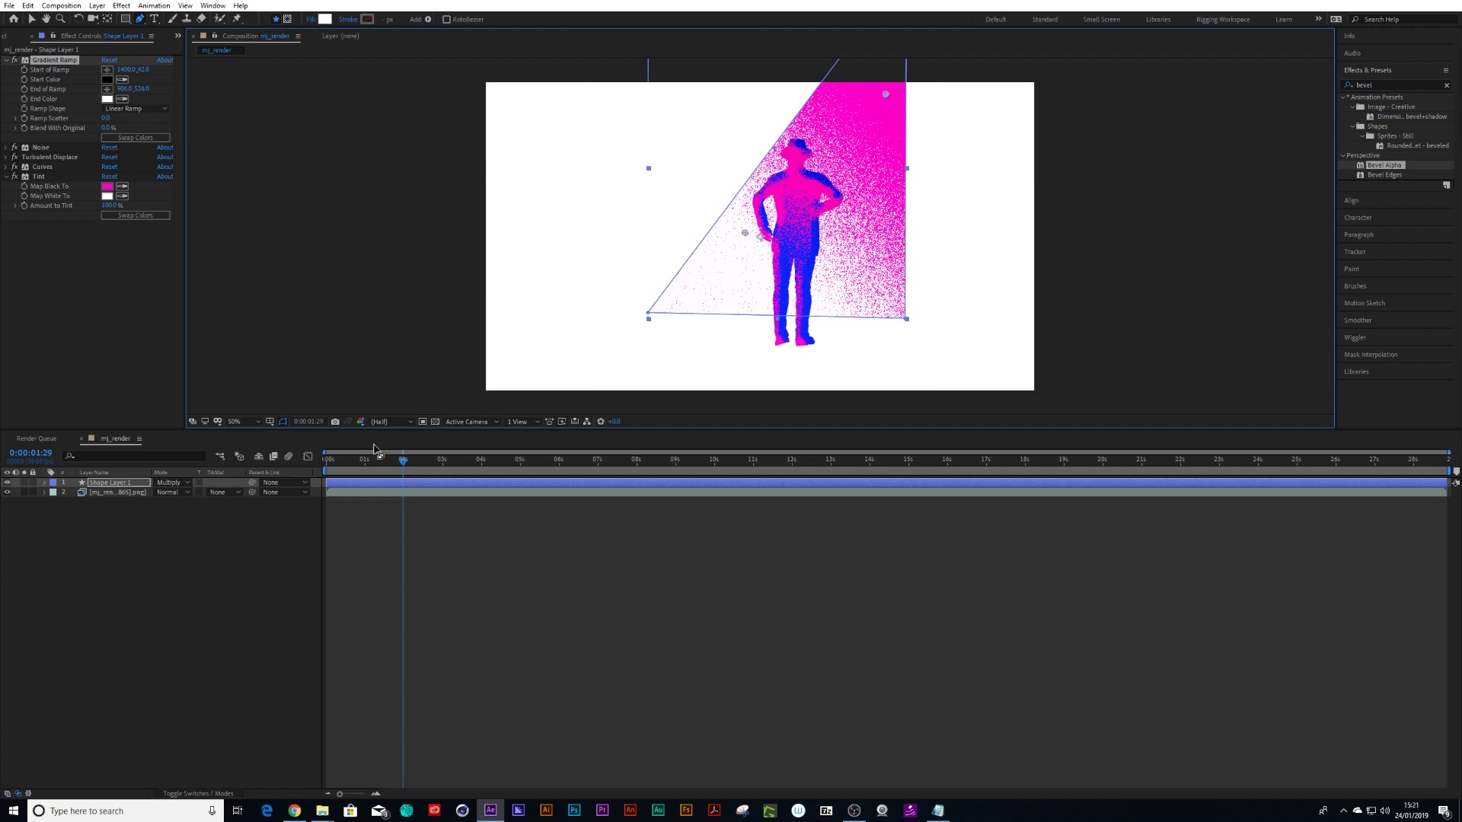
{"action": "left_click", "coordinate": [107, 186]}
{"action": "left_click_drag", "start_coordinate": [1190, 430], "coordinate": [1185, 447]}
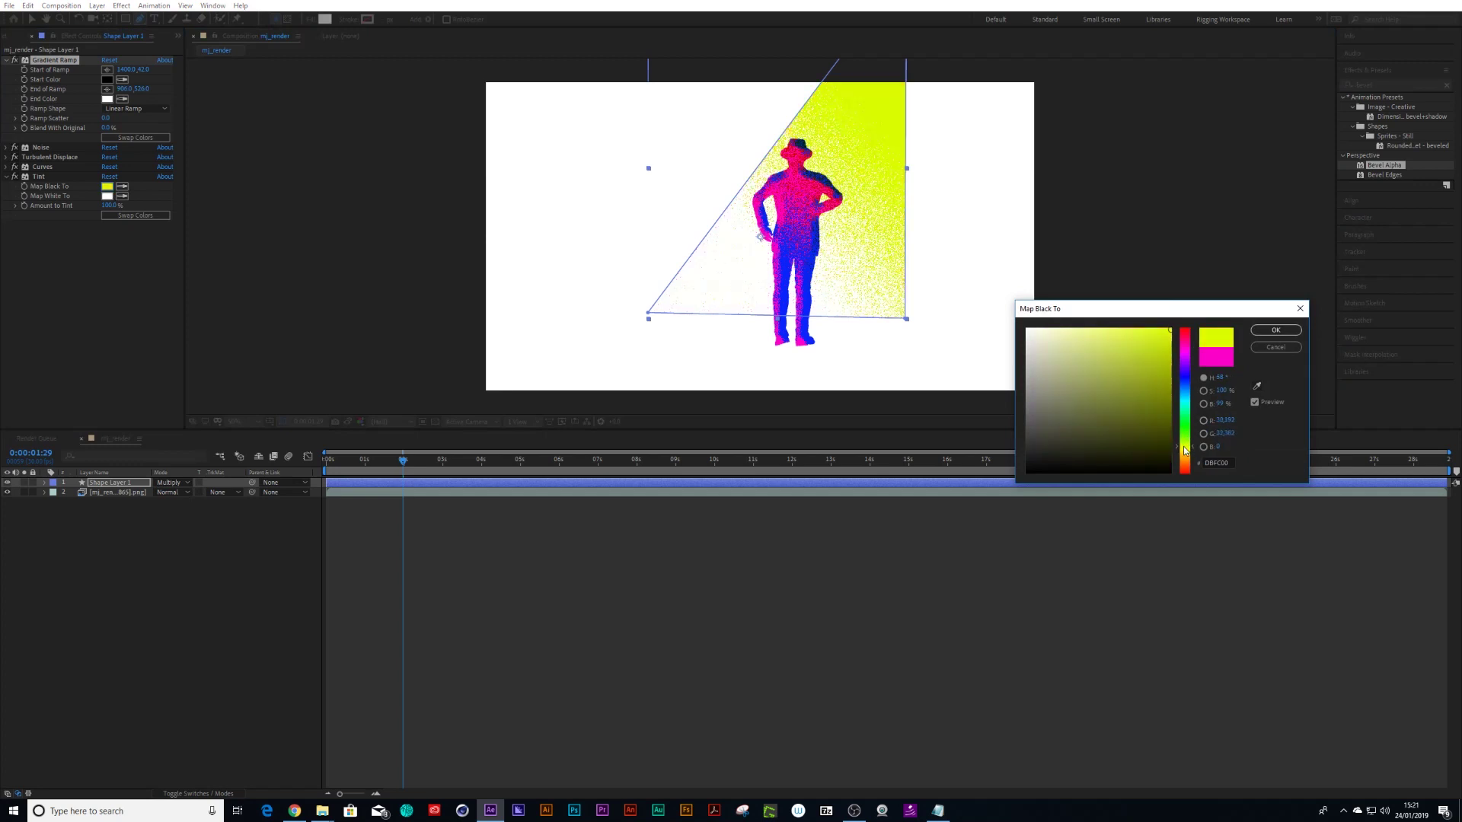
{"action": "left_click", "coordinate": [1277, 348]}
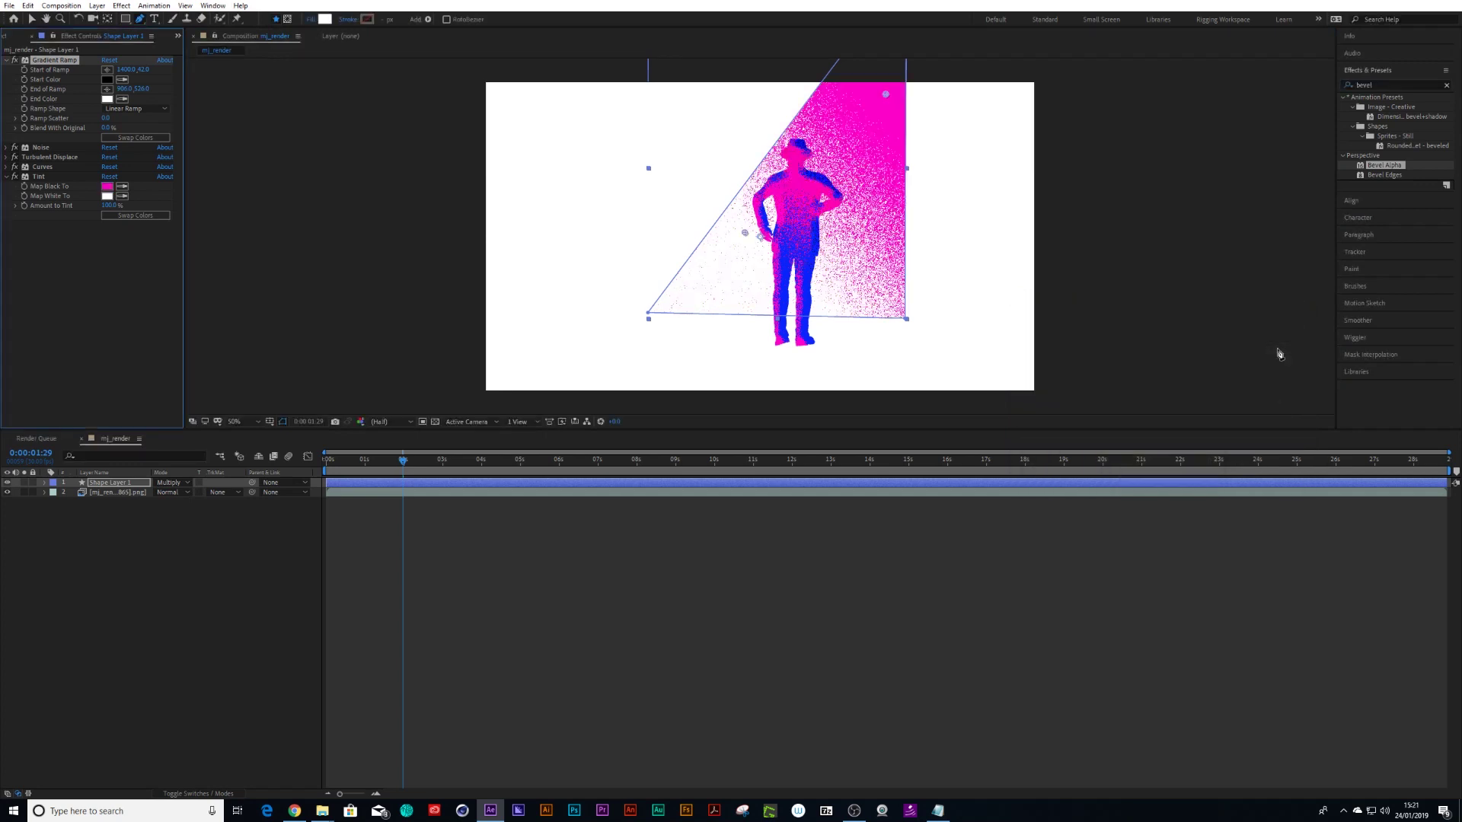
- Scrub through the first three seconds and lower the shape layer's Amount of Noise to well below half
{"action": "left_click", "coordinate": [346, 461]}
{"action": "left_click_drag", "start_coordinate": [355, 465], "coordinate": [441, 462]}
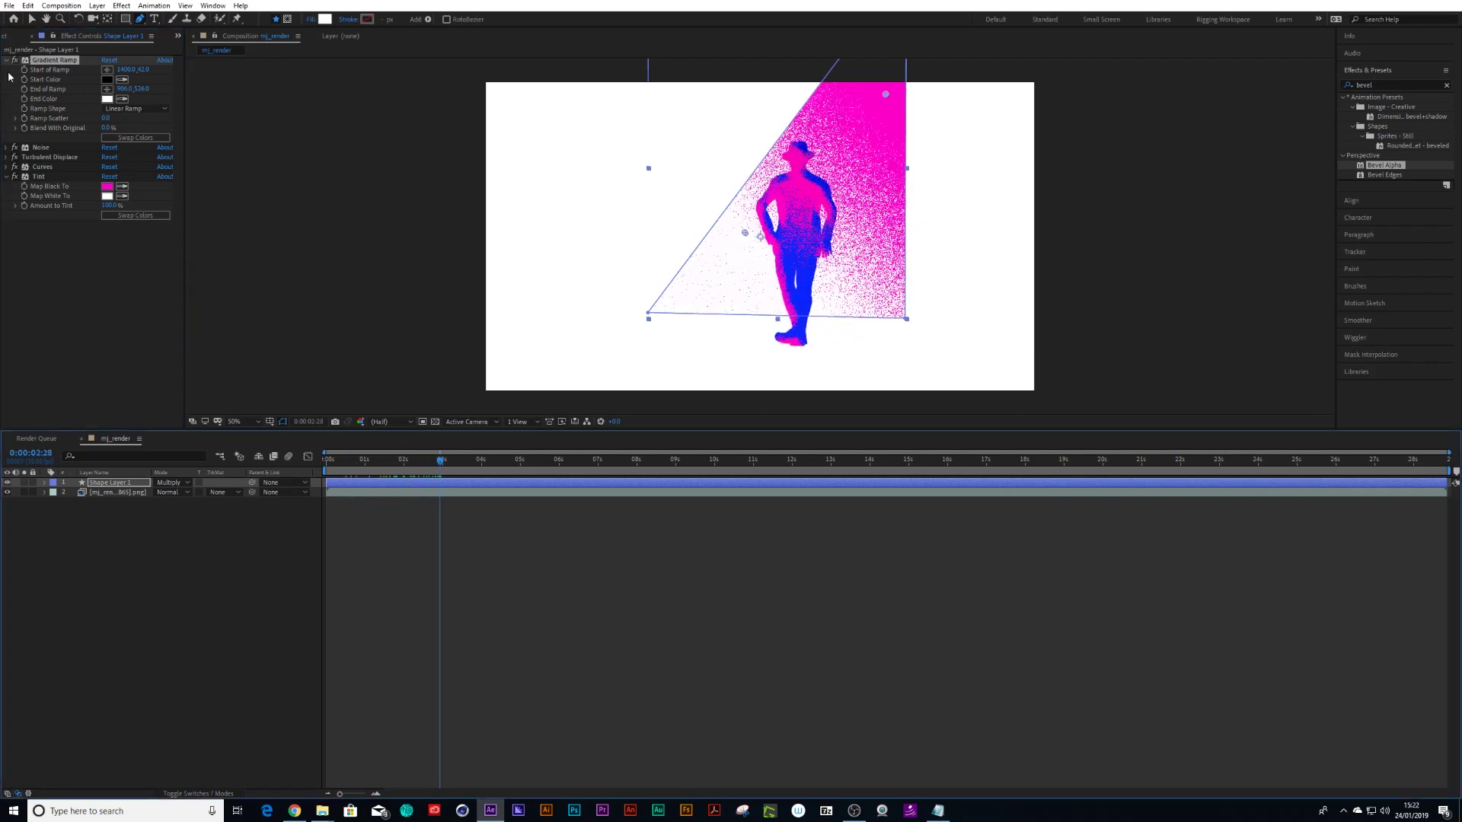
{"action": "left_click", "coordinate": [11, 149]}
{"action": "left_click_drag", "start_coordinate": [110, 157], "coordinate": [83, 162]}
- Reposition the shape layer's ramp start to just above and beside the figure's head and the ramp end to its lower legs
{"action": "left_click", "coordinate": [108, 69]}
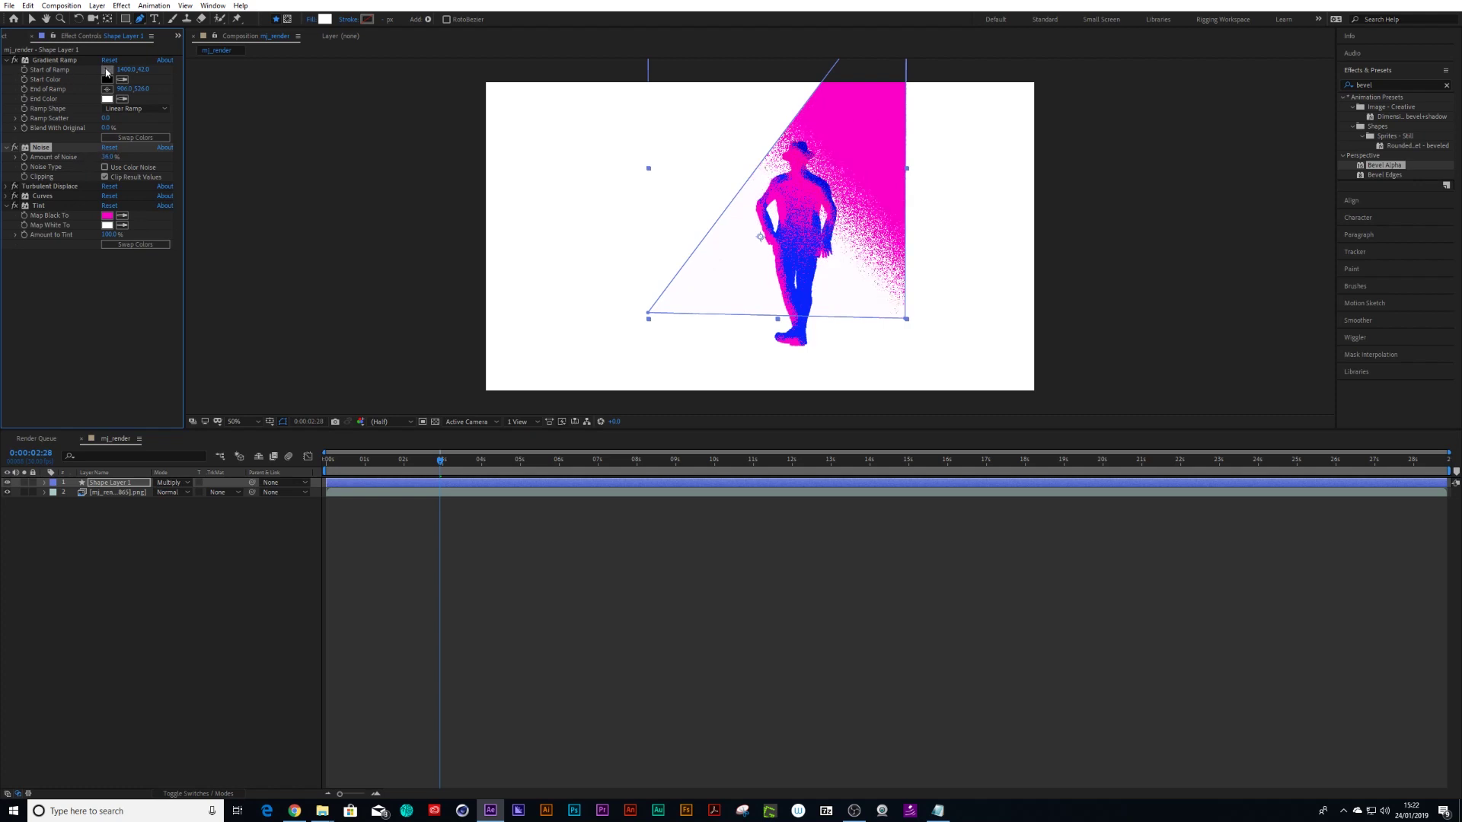
{"action": "left_click", "coordinate": [835, 172]}
{"action": "left_click_drag", "start_coordinate": [836, 169], "coordinate": [850, 120]}
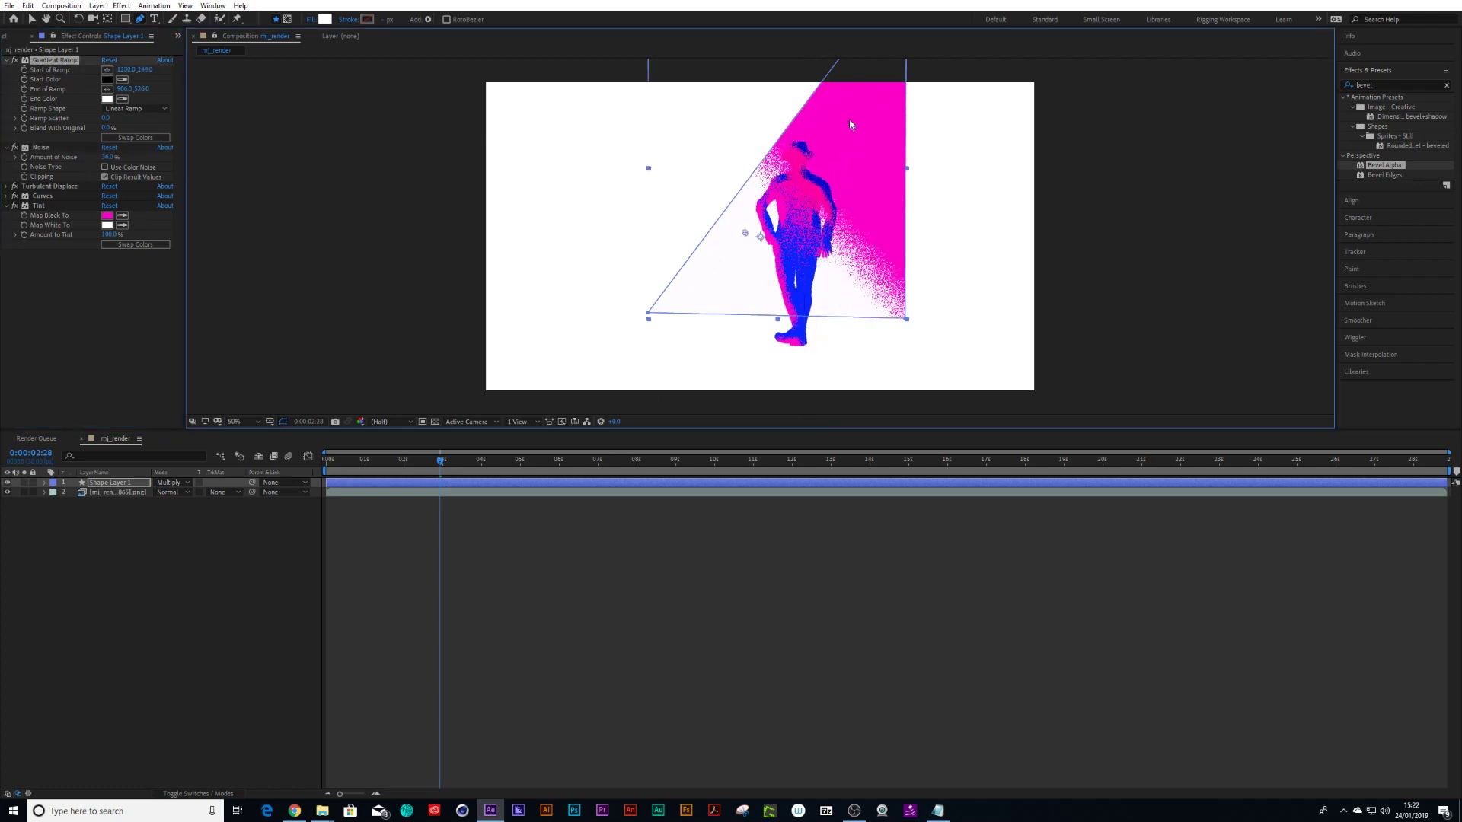
{"action": "left_click", "coordinate": [108, 88]}
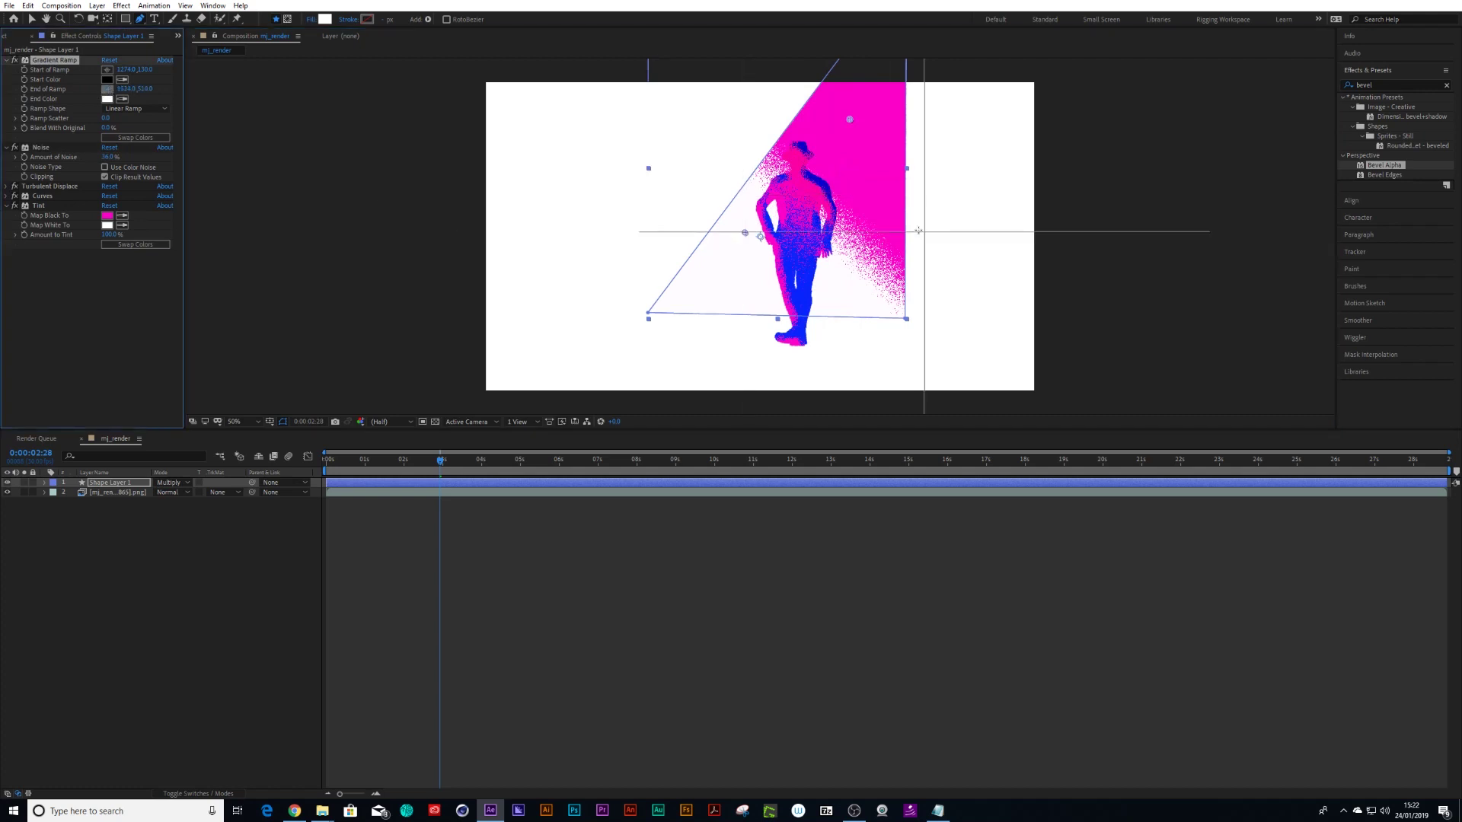
{"action": "left_click", "coordinate": [854, 253]}
{"action": "left_click_drag", "start_coordinate": [852, 260], "coordinate": [783, 290]}
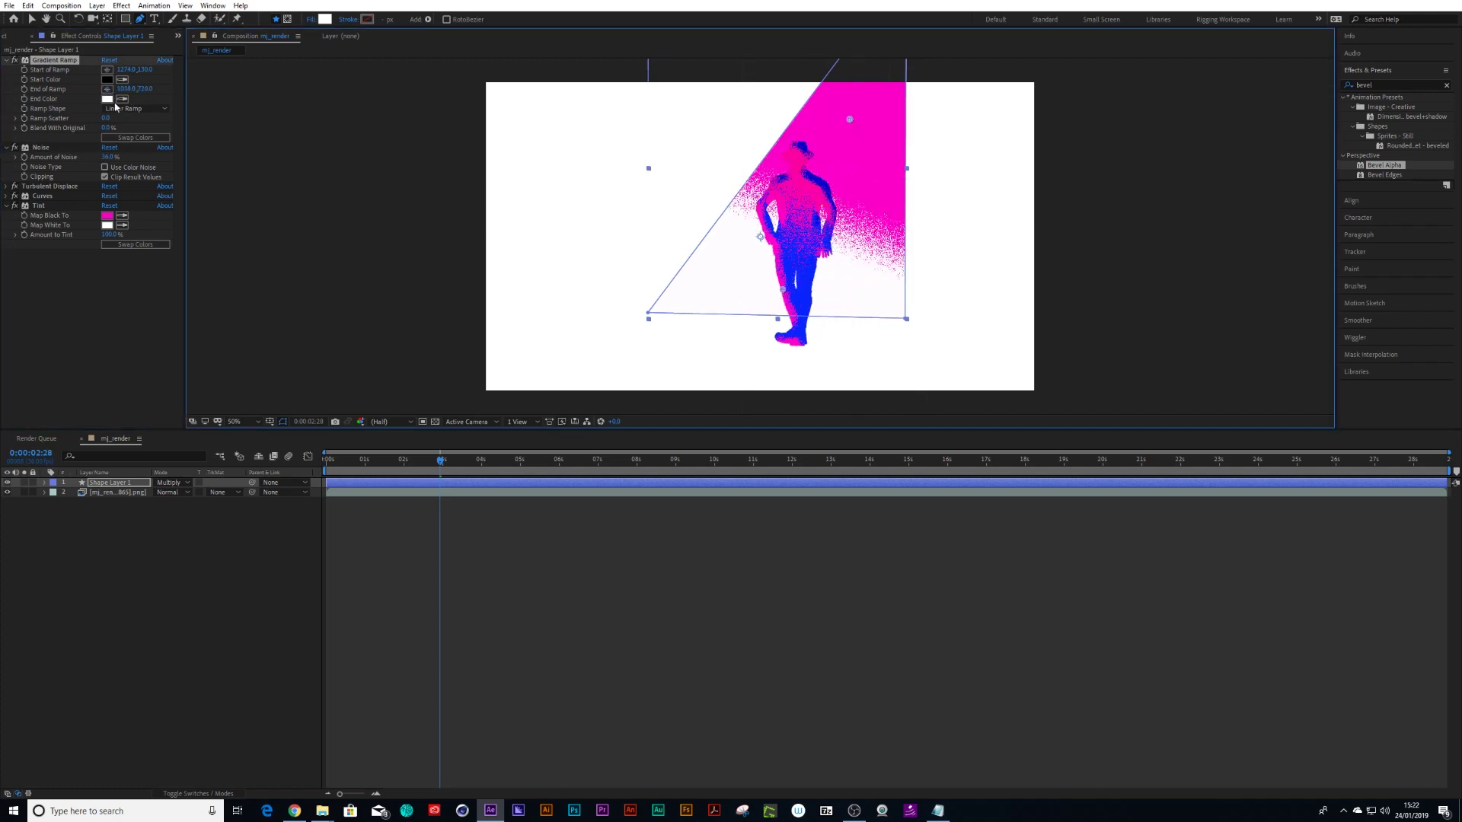
- Change the Ramp Shape to Radial Ramp and move the ramp start above the frame, beyond the shape's upper right
{"action": "left_click", "coordinate": [135, 109]}
{"action": "left_click", "coordinate": [132, 134]}
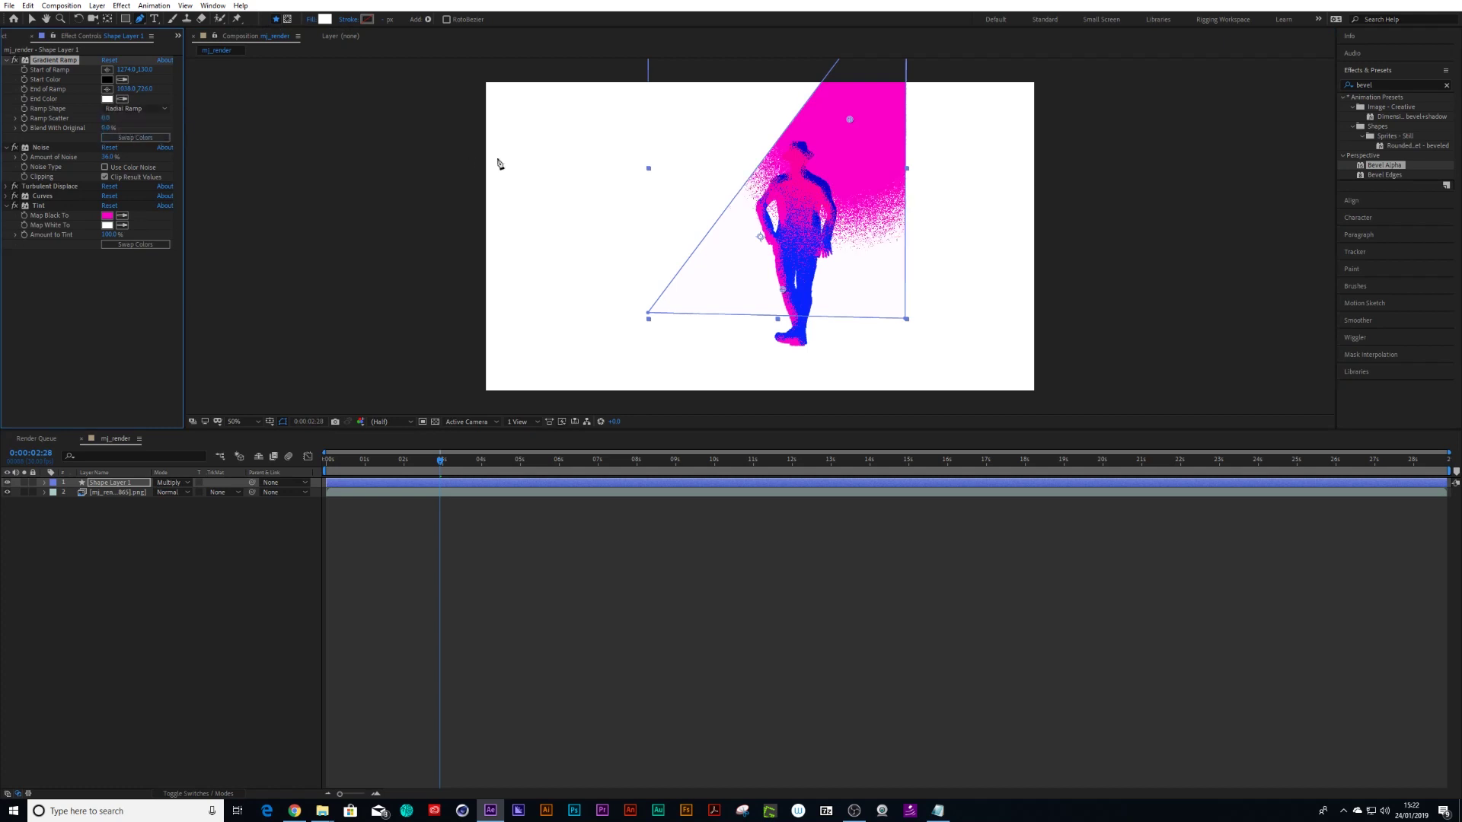
{"action": "left_click_drag", "start_coordinate": [851, 124], "coordinate": [924, 59]}
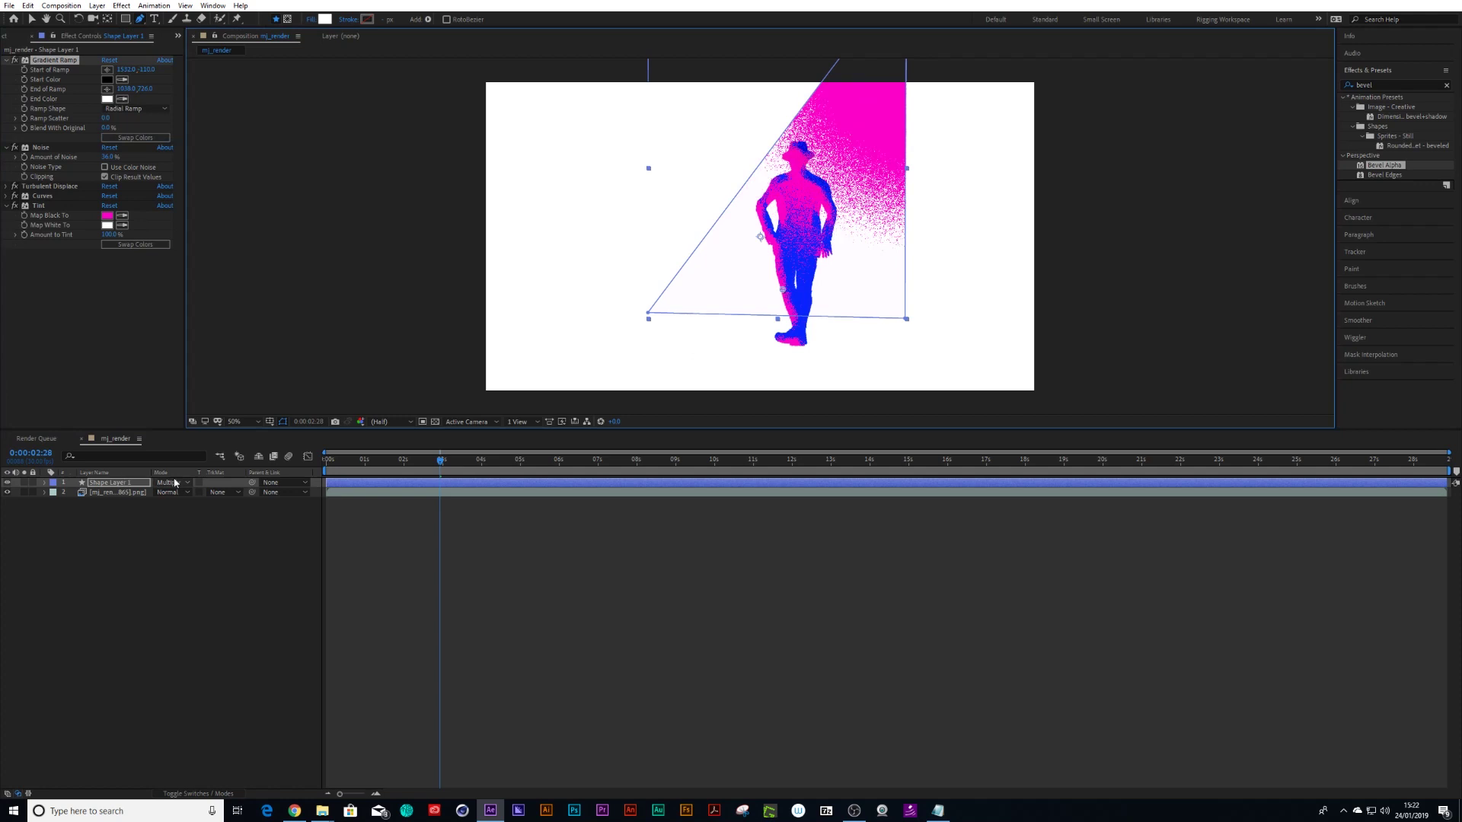
{"action": "left_click", "coordinate": [98, 503]}
- Move the shape layer's anchor point to the shape's narrow tip above the frame with the Pan Behind tool
{"action": "left_click", "coordinate": [111, 483]}
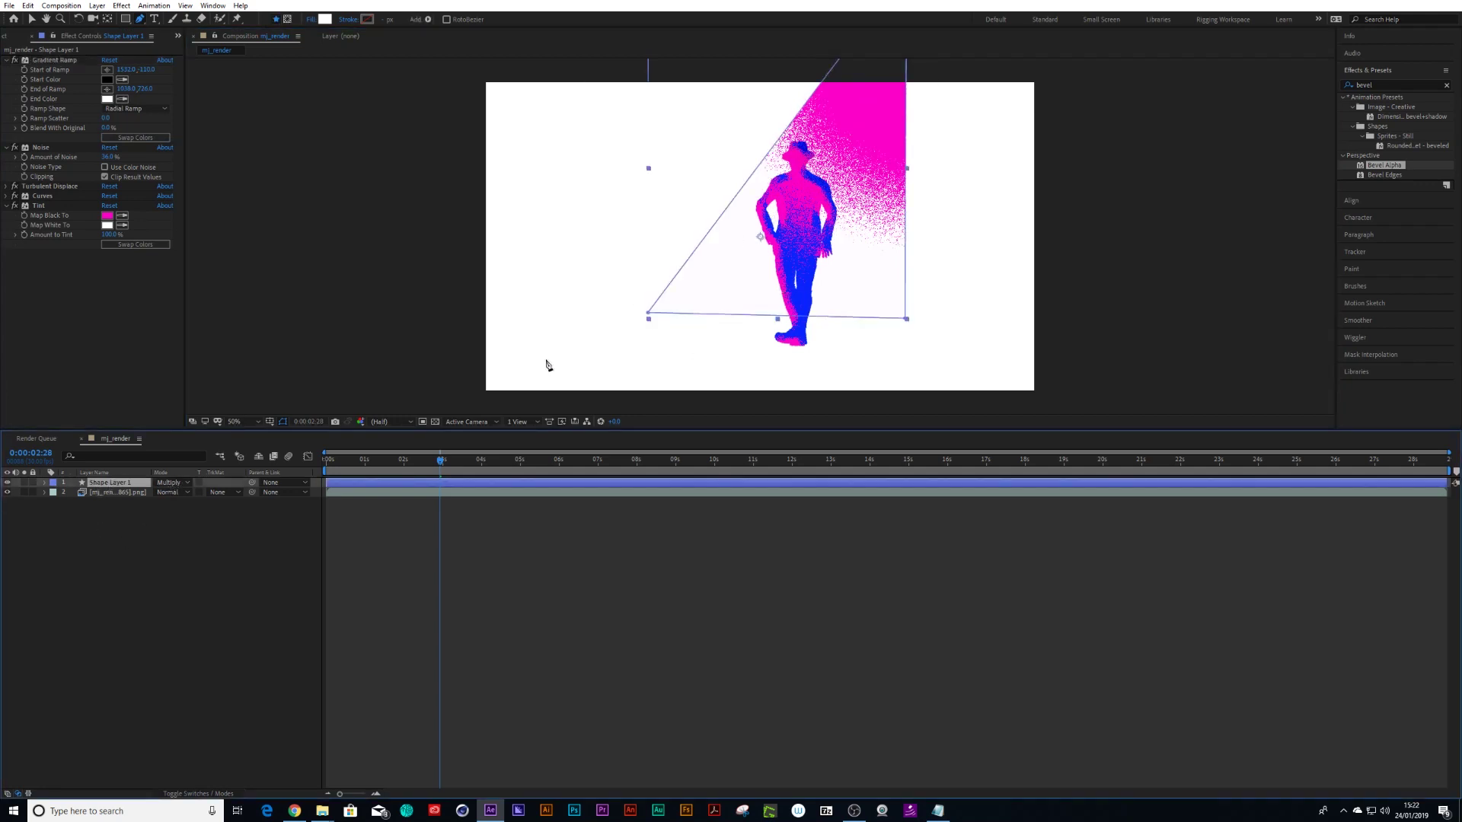
{"action": "key", "text": "y"}
{"action": "left_click_drag", "start_coordinate": [760, 236], "coordinate": [865, 83]}
{"action": "key", "text": "comma"}
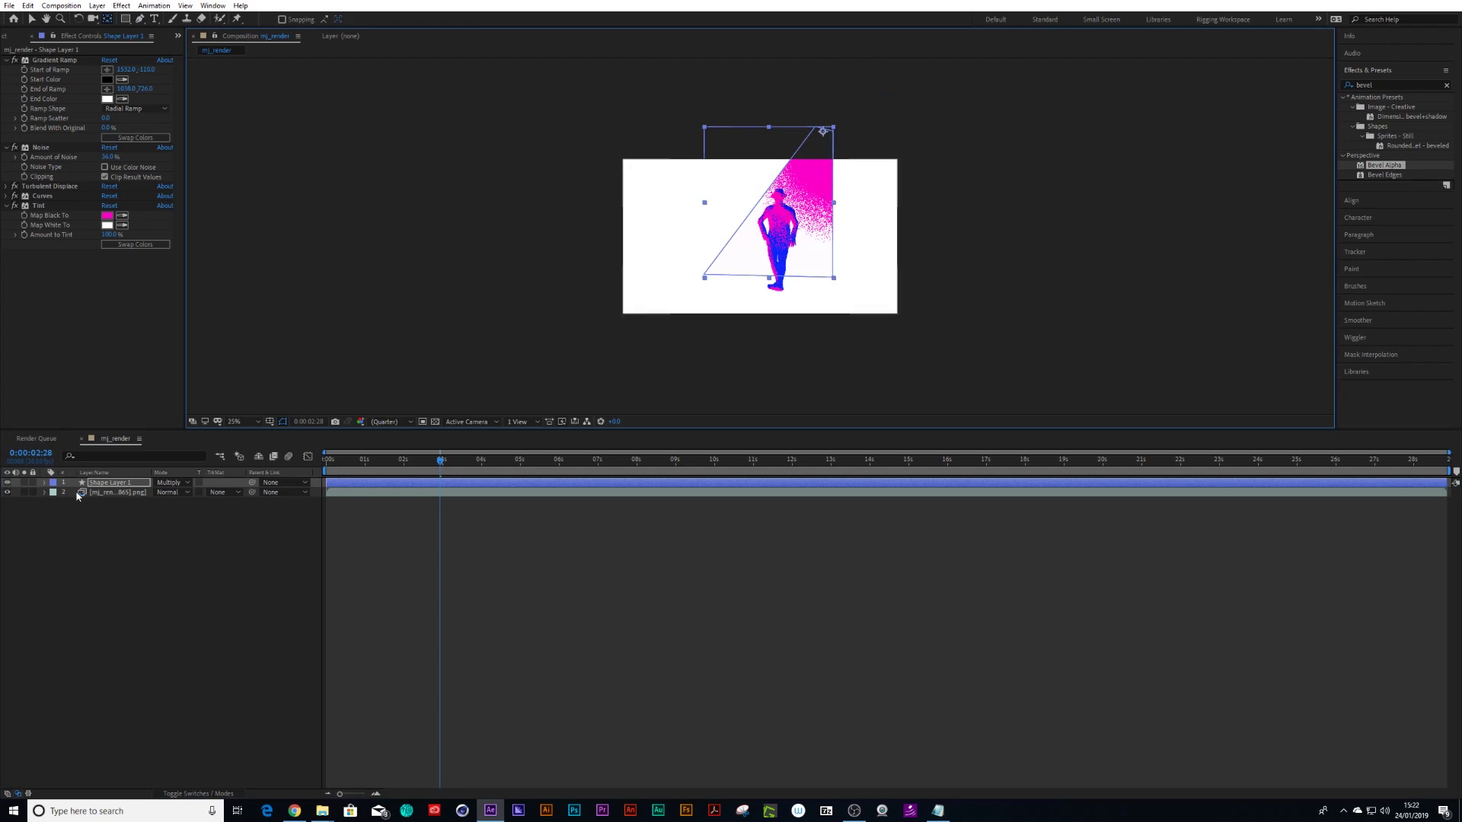
- Add the expression wiggle(1,5) to the shape layer's Rotation
{"action": "key", "text": "r"}
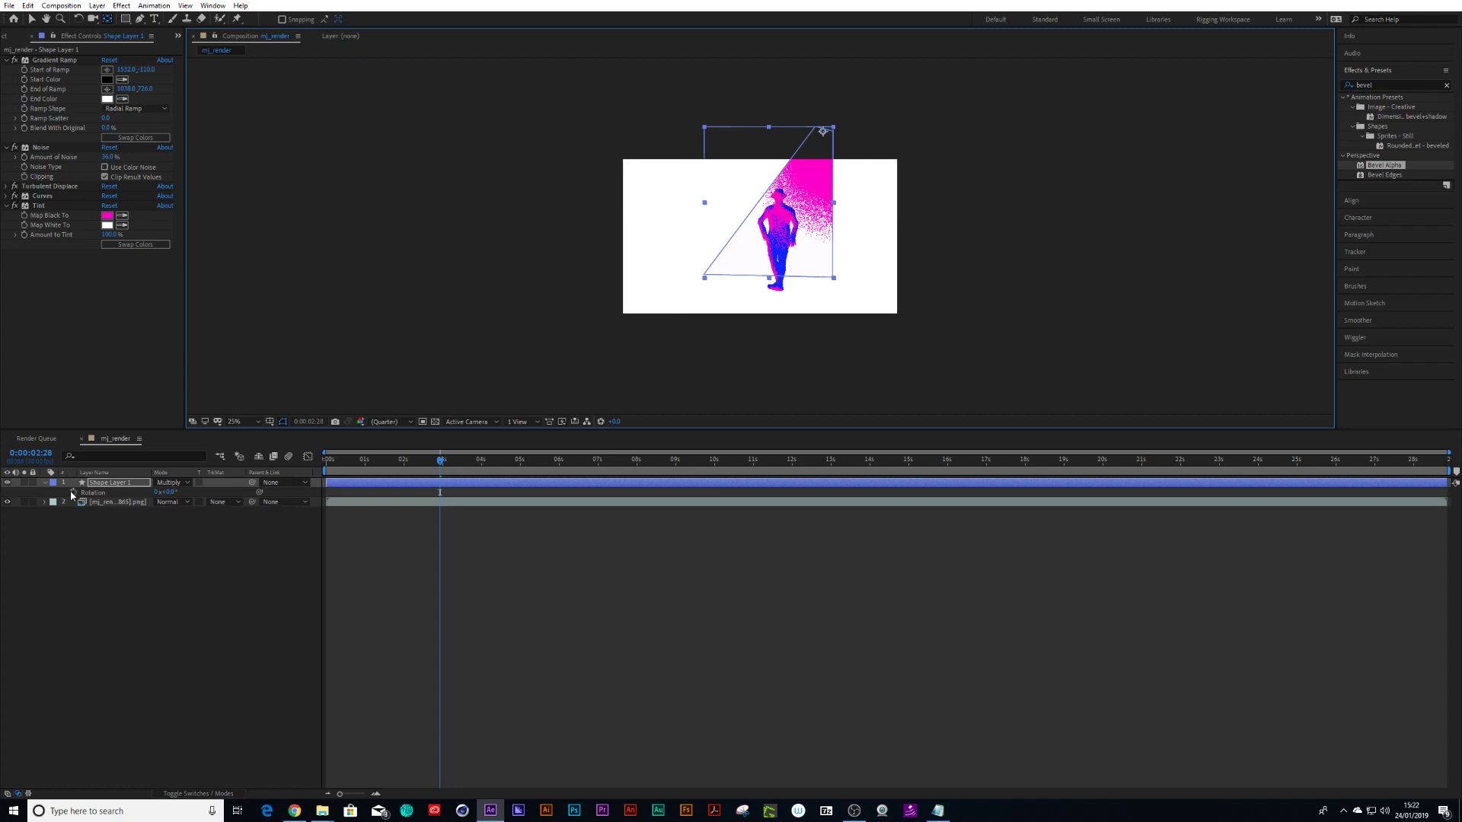
{"action": "left_click", "coordinate": [72, 492], "text": "alt"}
{"action": "type", "text": "wiggle(1,5"}
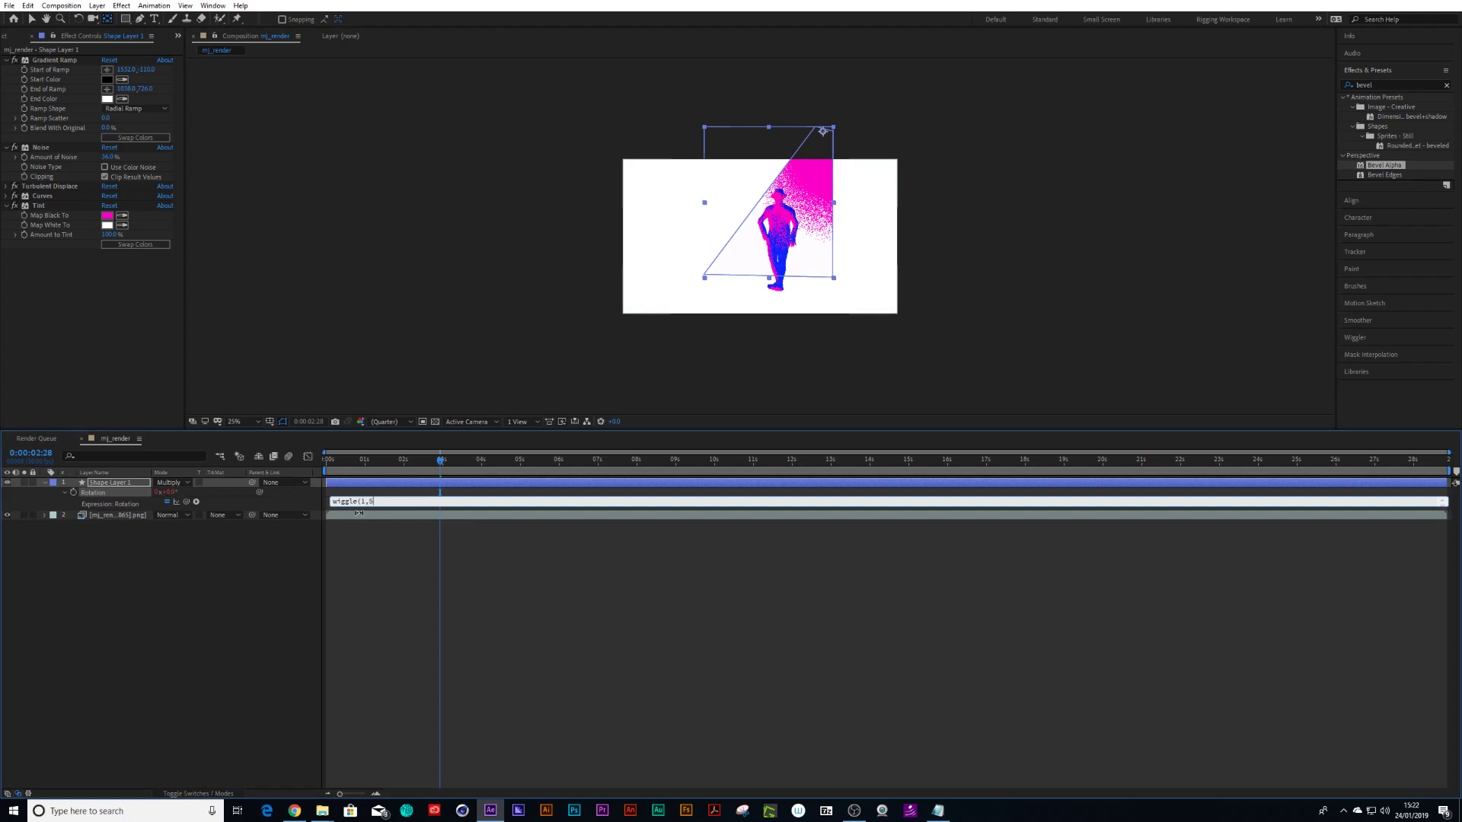
- Preview the wiggling spotlight shape with the dancing figure from the start of the composition
{"action": "left_click", "coordinate": [327, 459]}
{"action": "key", "text": "period"}
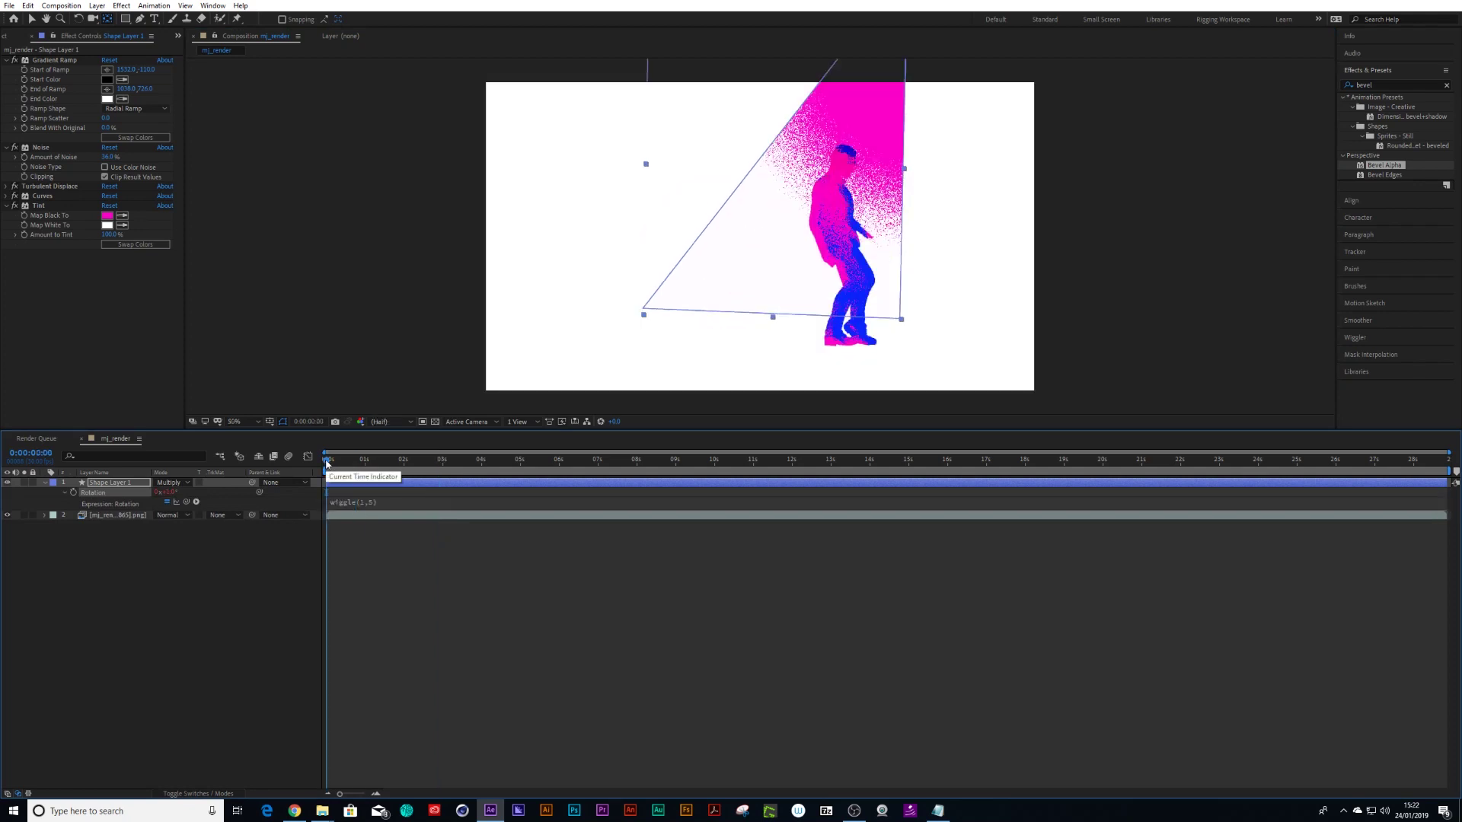
{"action": "key", "text": "space"}
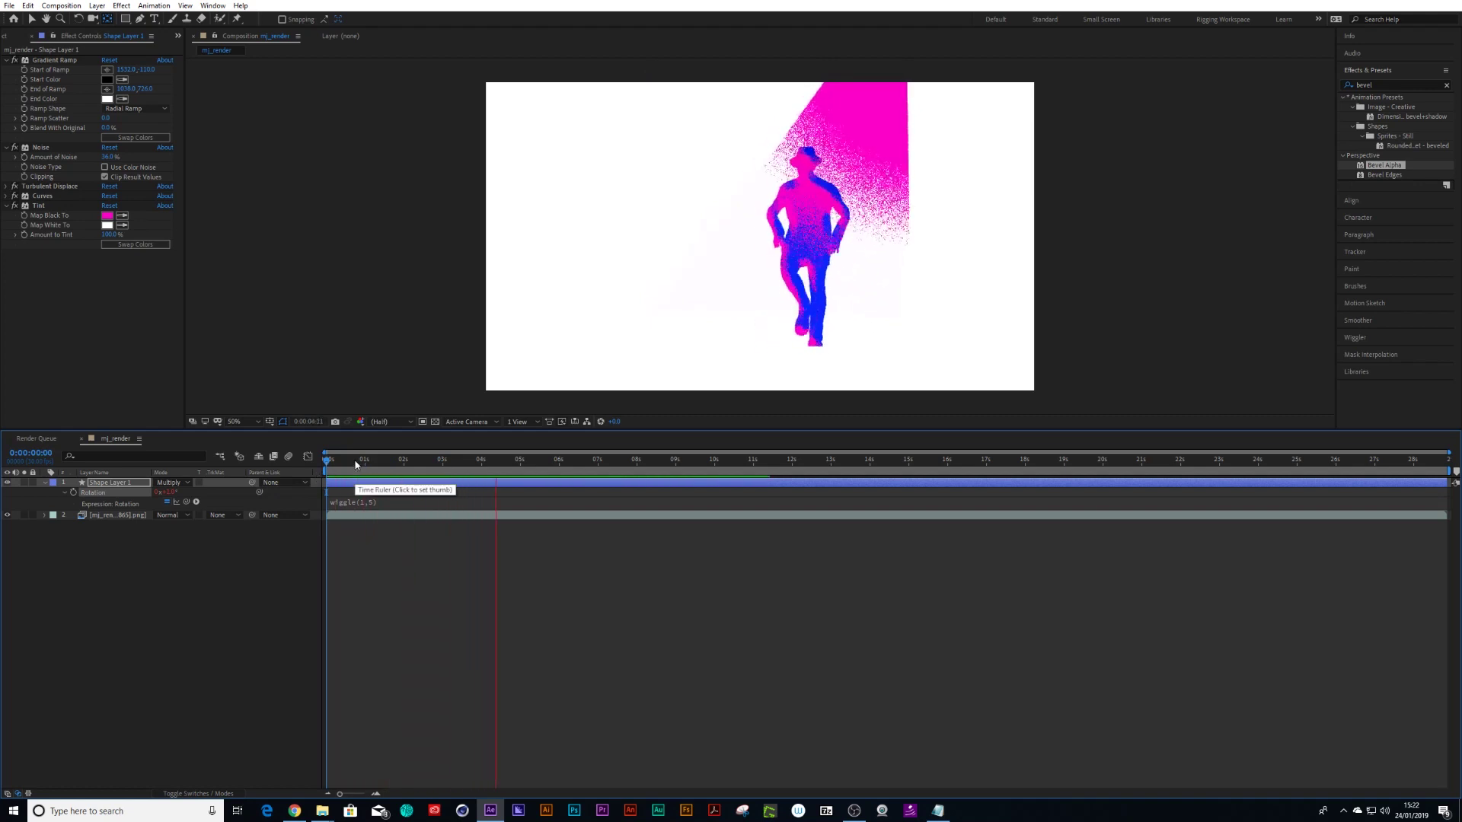
{"action": "key", "text": "space"}
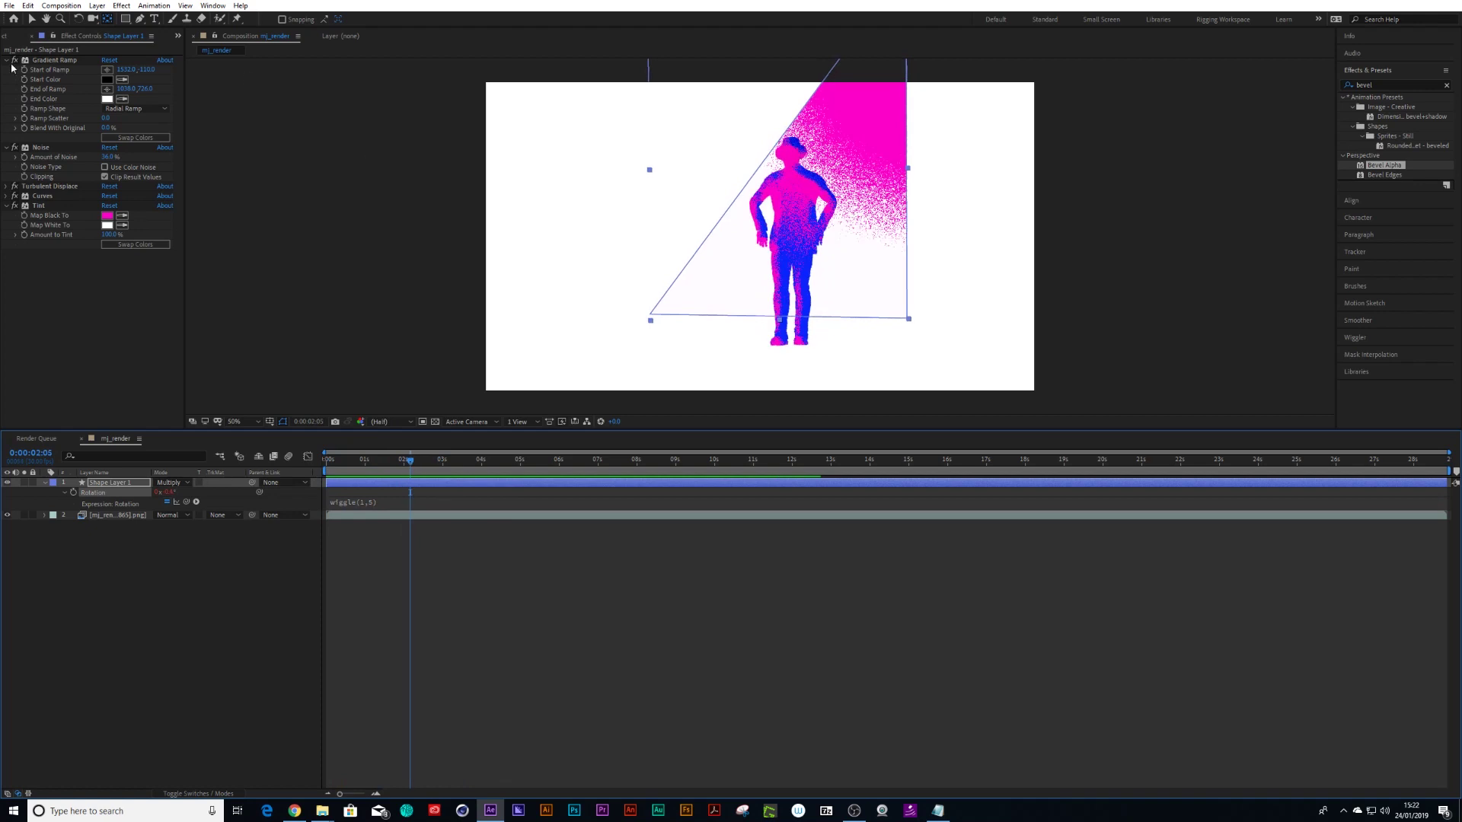
- Duplicate the silhouette sequence layer and rotate the copy to 180 degrees
{"action": "left_click", "coordinate": [111, 516]}
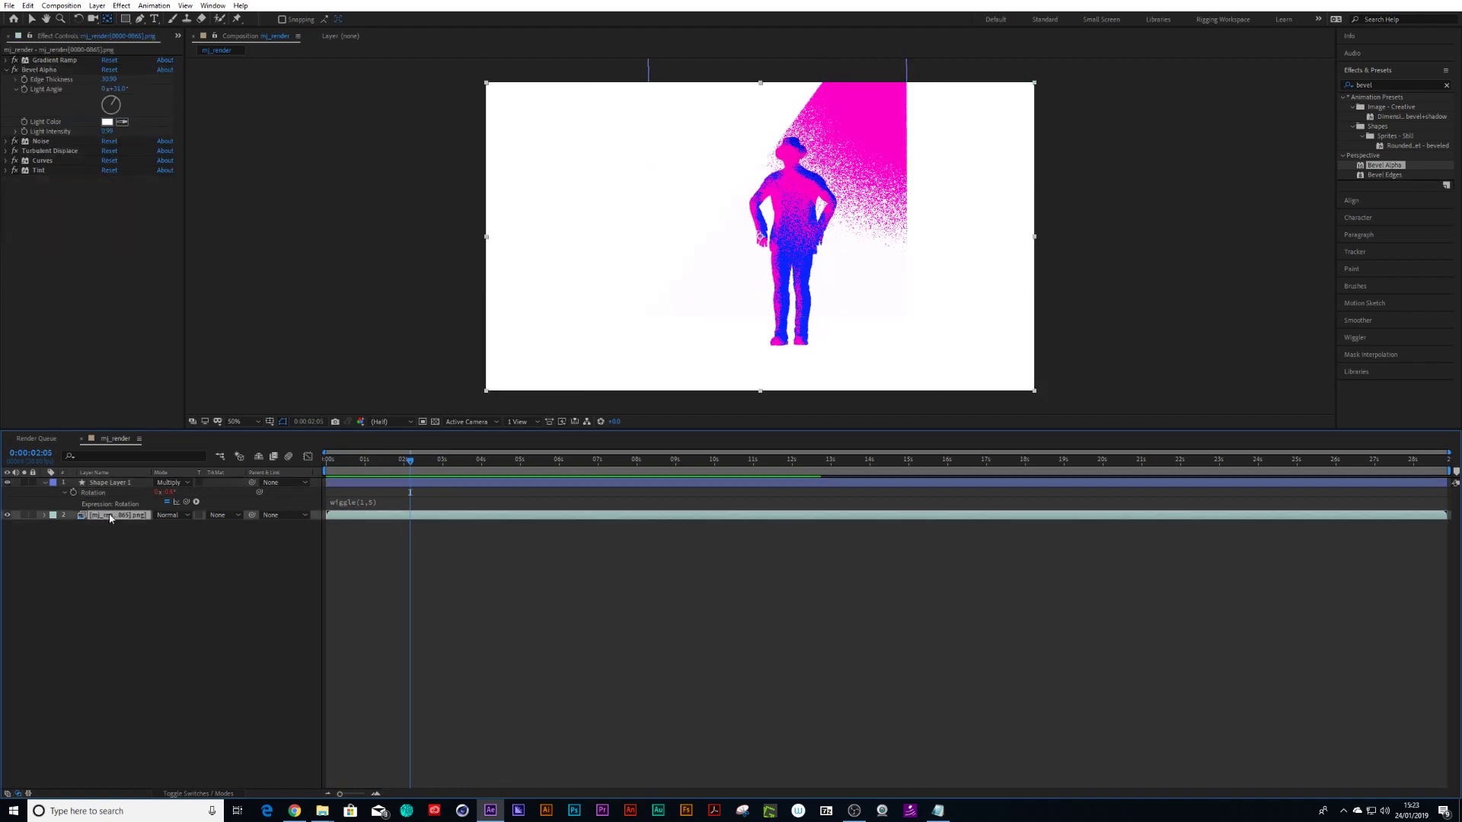
{"action": "key", "text": "ctrl+d"}
{"action": "key", "text": "r"}
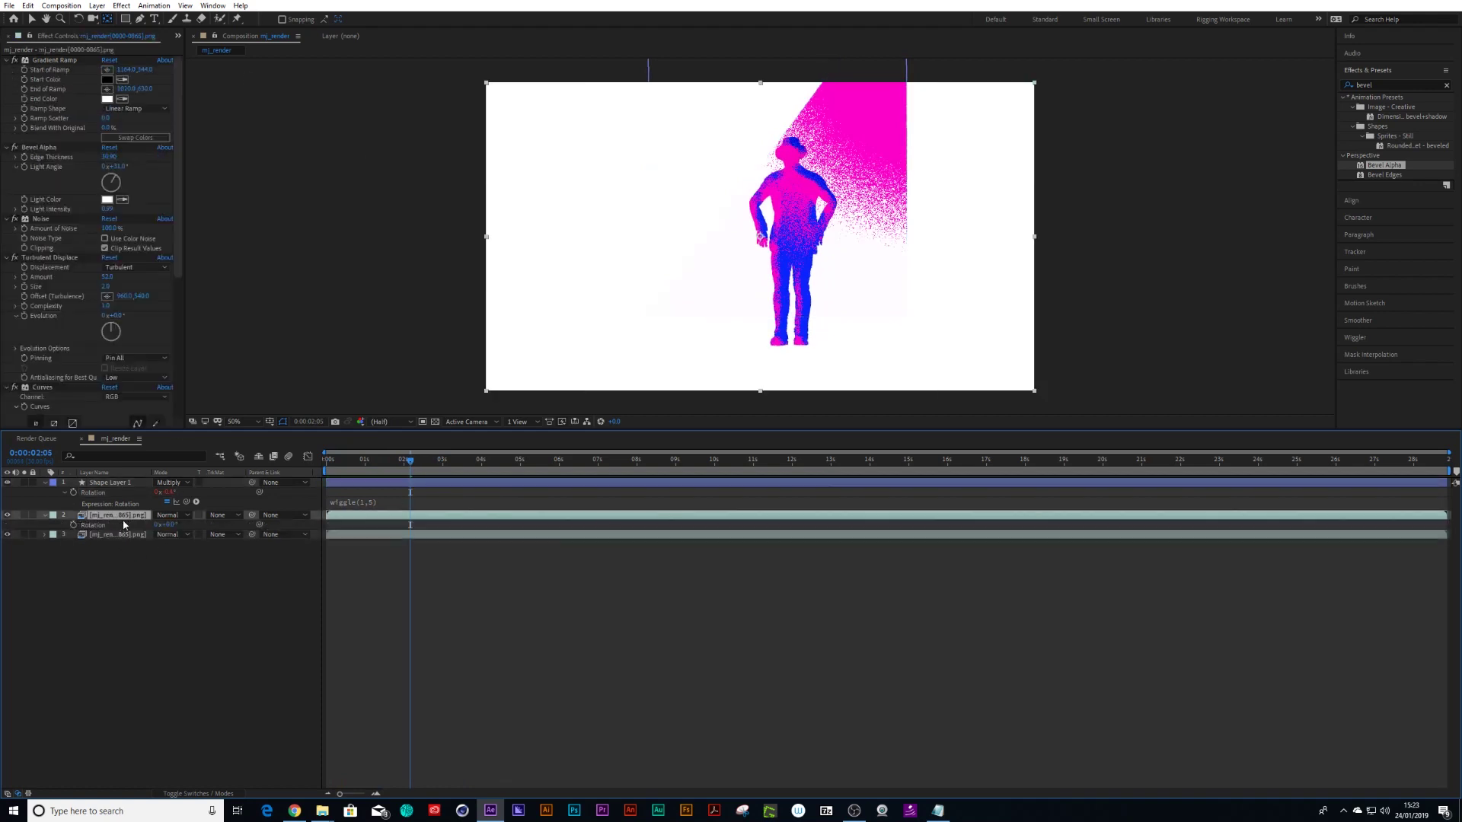
{"action": "left_click_drag", "start_coordinate": [164, 525], "coordinate": [280, 536]}
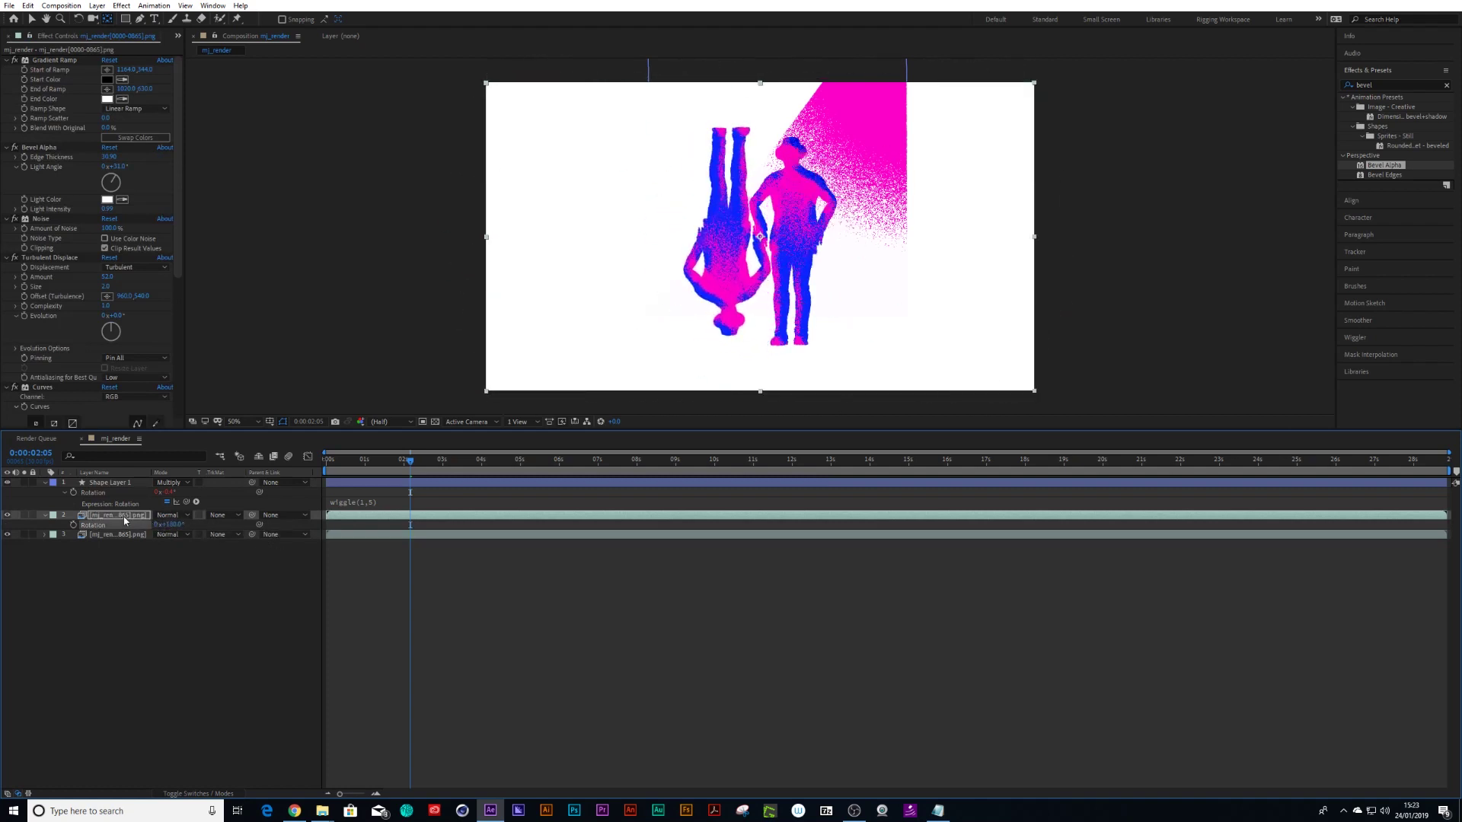
- Flip the rotated silhouette copy horizontally by setting its horizontal Scale to -100%
{"action": "key", "text": "s"}
{"action": "left_click", "coordinate": [165, 526]}
{"action": "type", "text": "-100"}
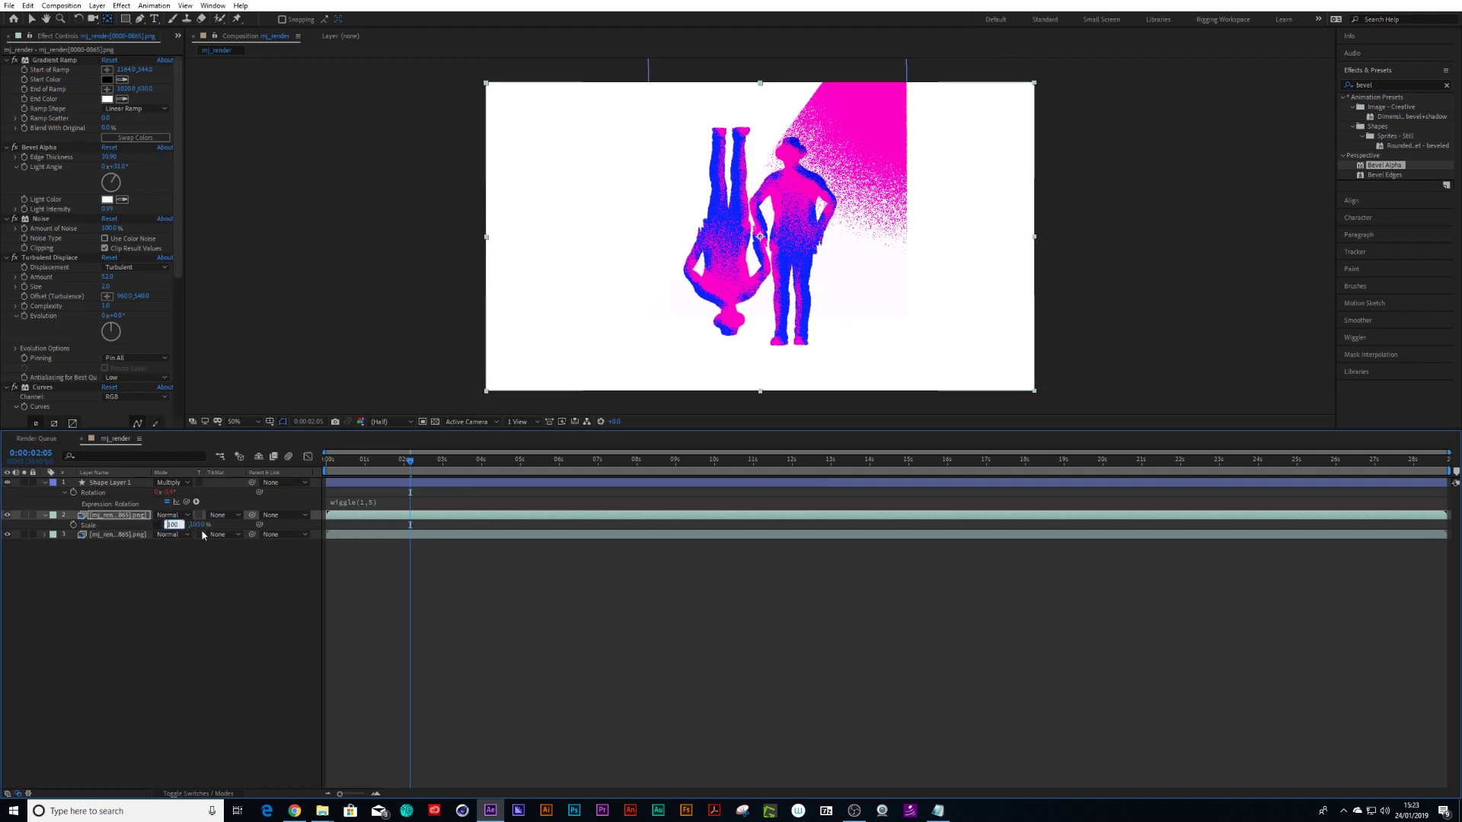
{"action": "key", "text": "Return"}
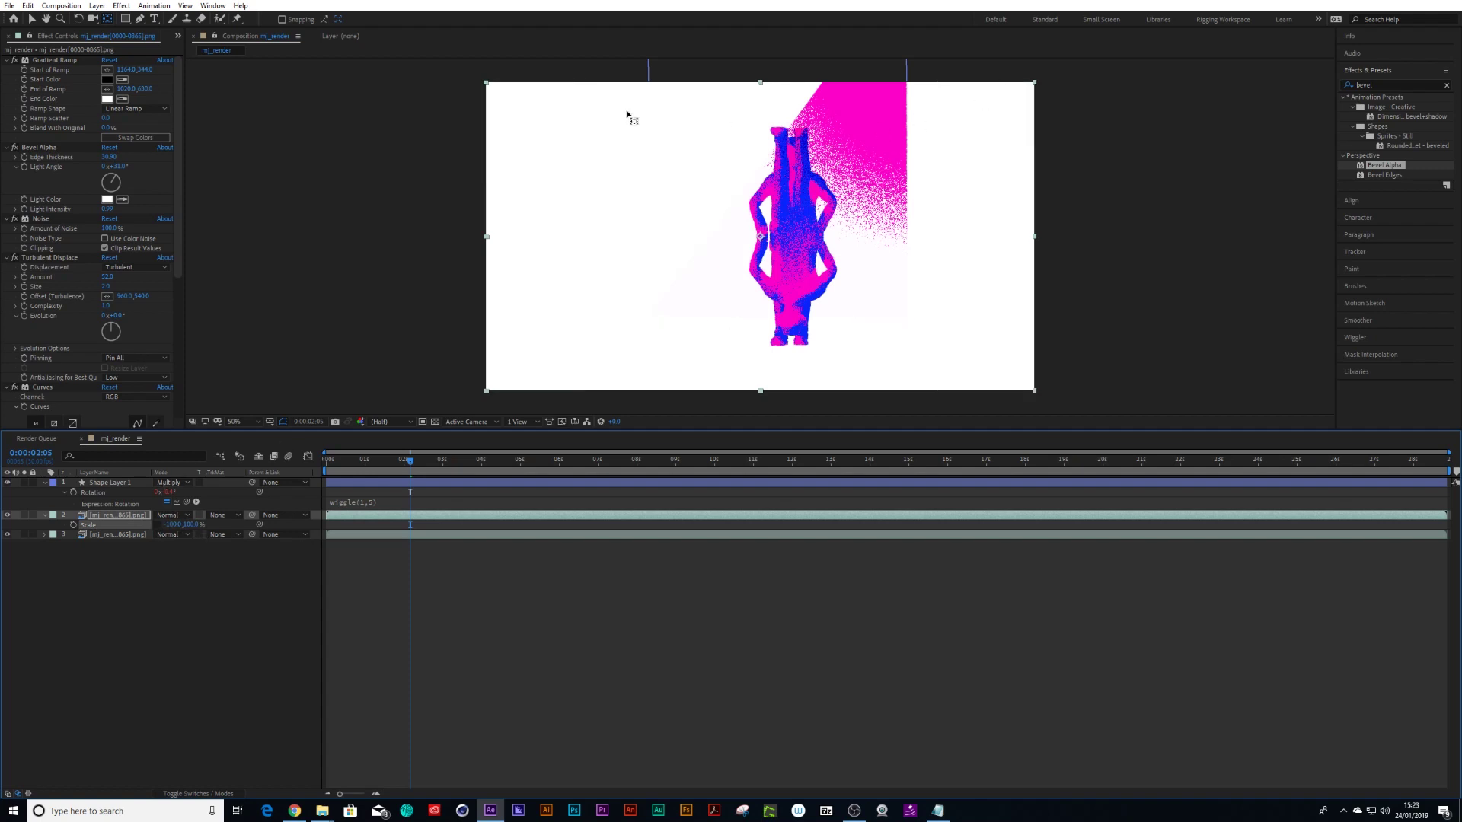
- Show the flipped copy's Position and preview the two overlapping figures
{"action": "left_click", "coordinate": [171, 557]}
{"action": "left_click", "coordinate": [124, 518]}
{"action": "left_click", "coordinate": [793, 220]}
{"action": "key", "text": "p"}
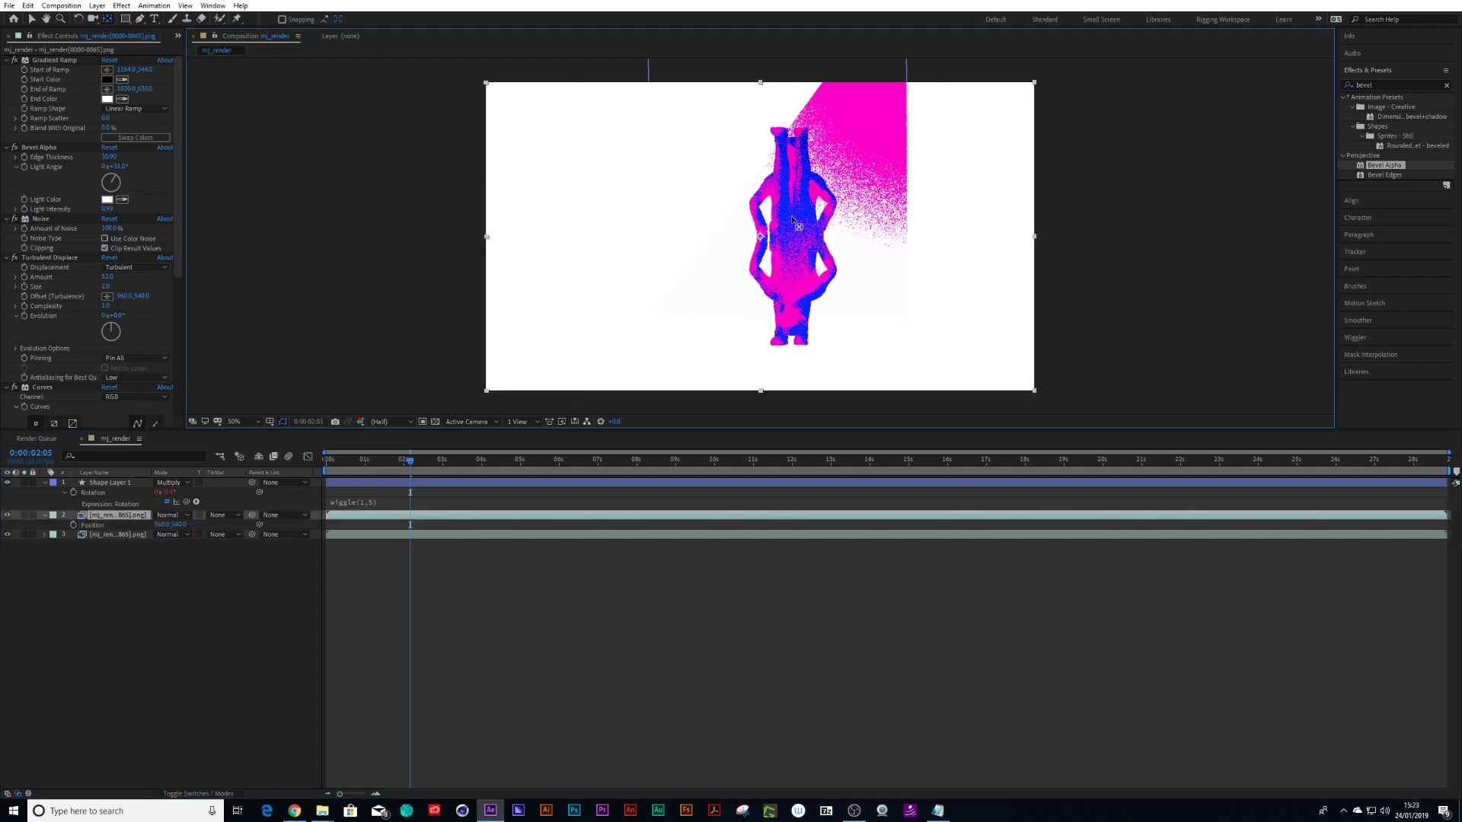
{"action": "key", "text": "space"}
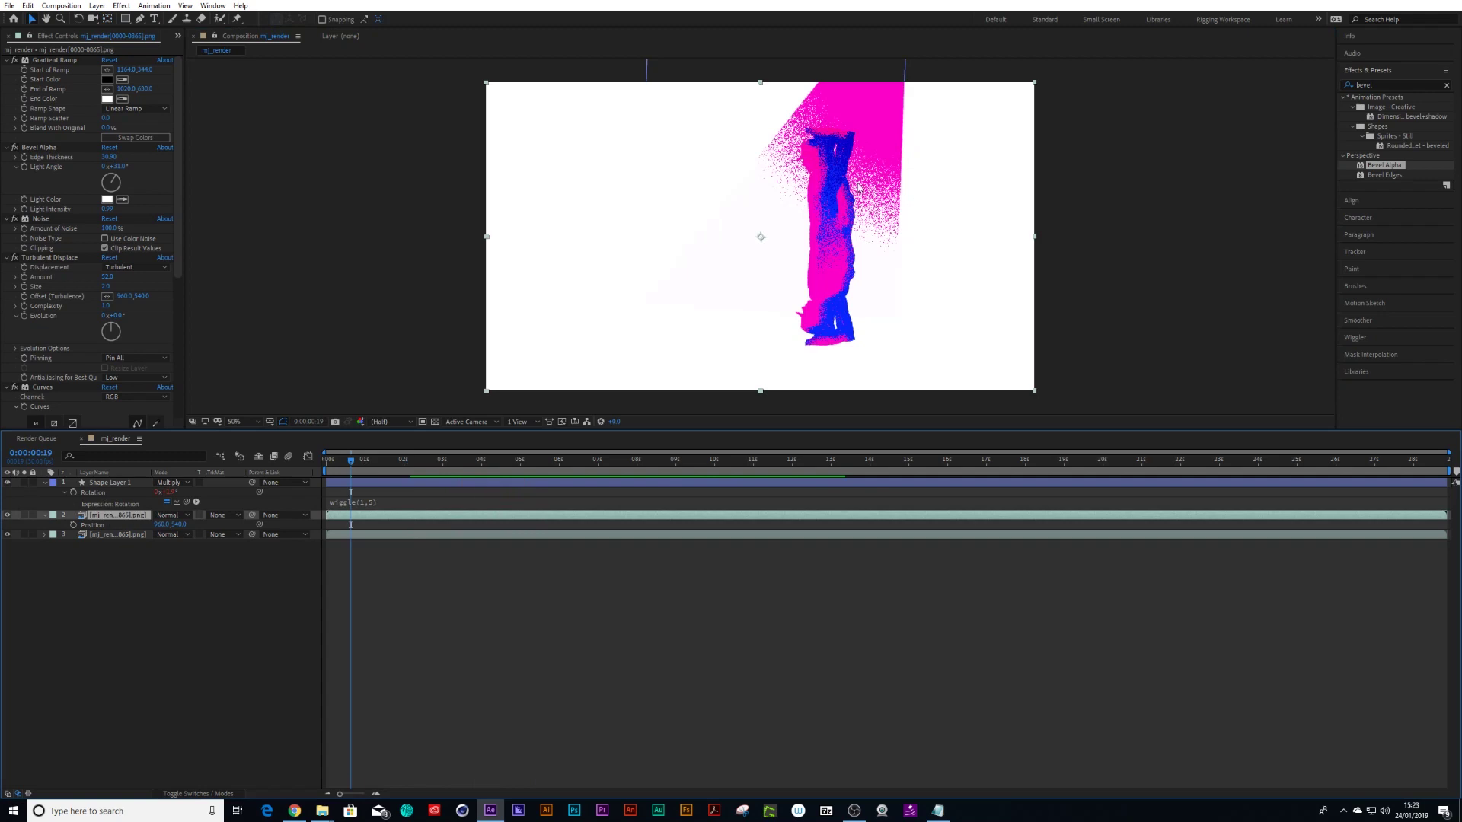
- Move the flipped silhouette copy down so its feet meet the original figure's feet, and delete the copy's Bevel Alpha effect
{"action": "left_click_drag", "start_coordinate": [859, 187], "coordinate": [838, 389]}
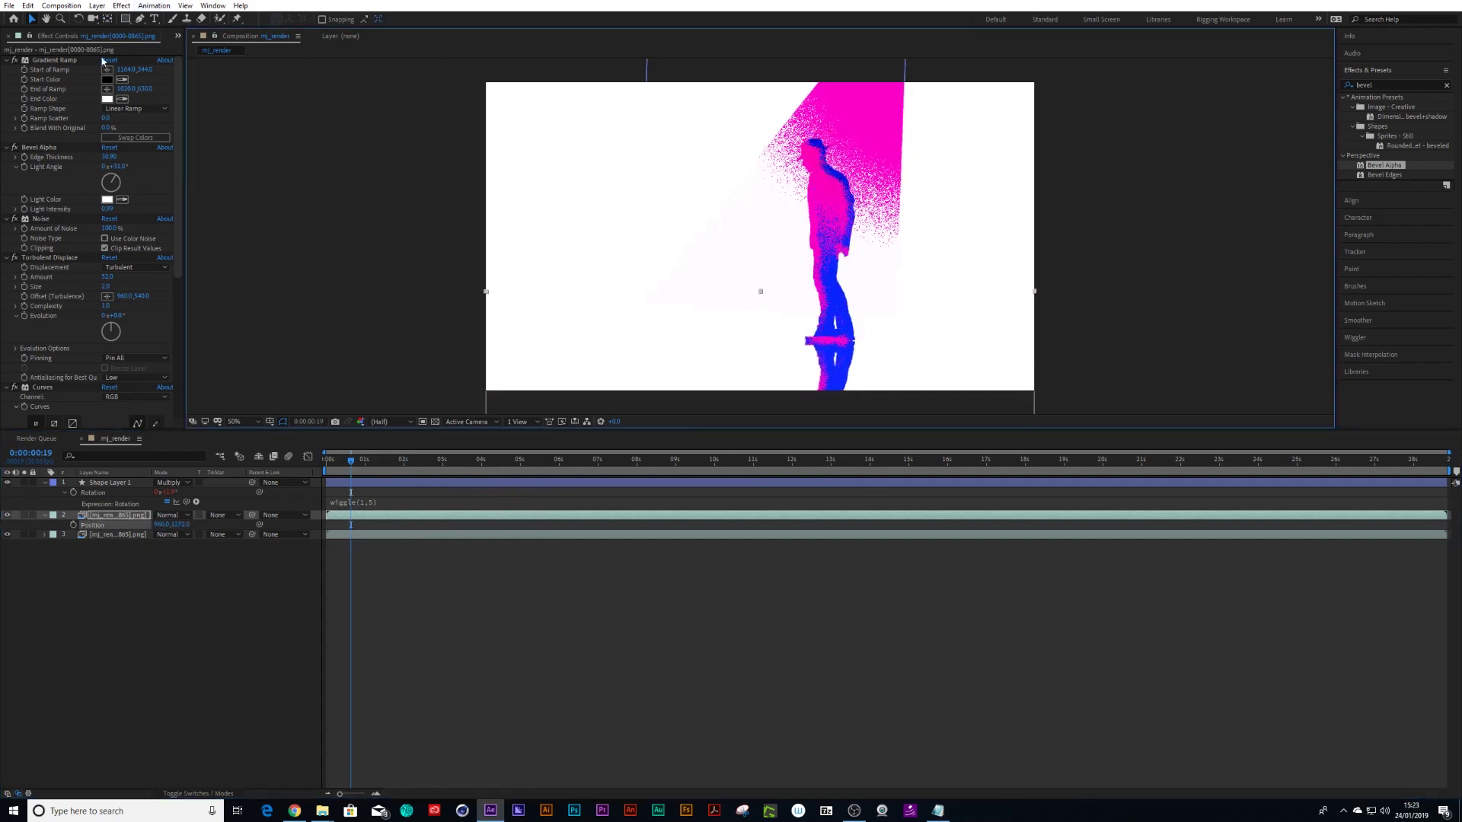
{"action": "left_click", "coordinate": [6, 61]}
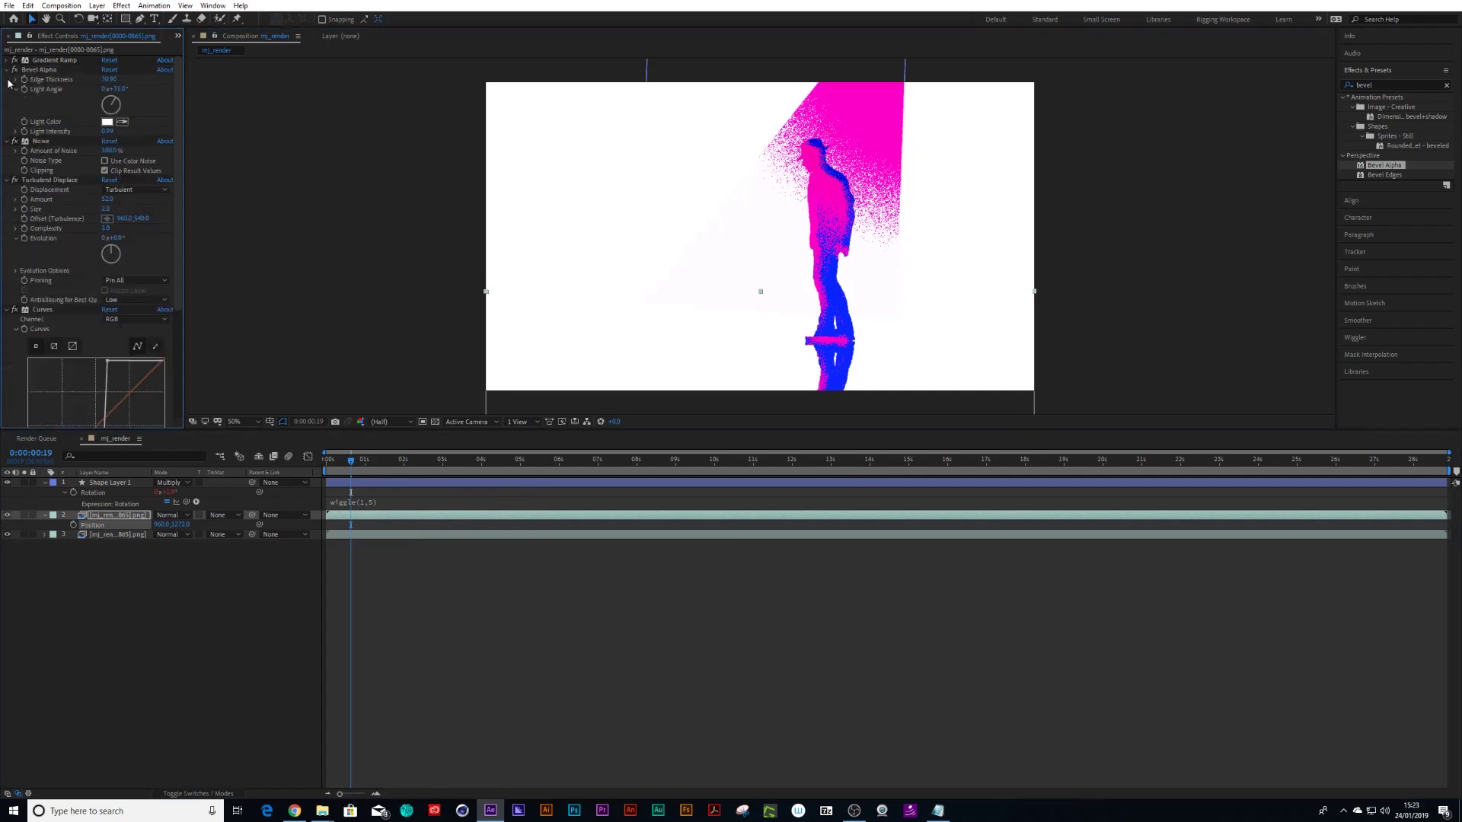
{"action": "left_click", "coordinate": [7, 70]}
{"action": "left_click", "coordinate": [6, 80]}
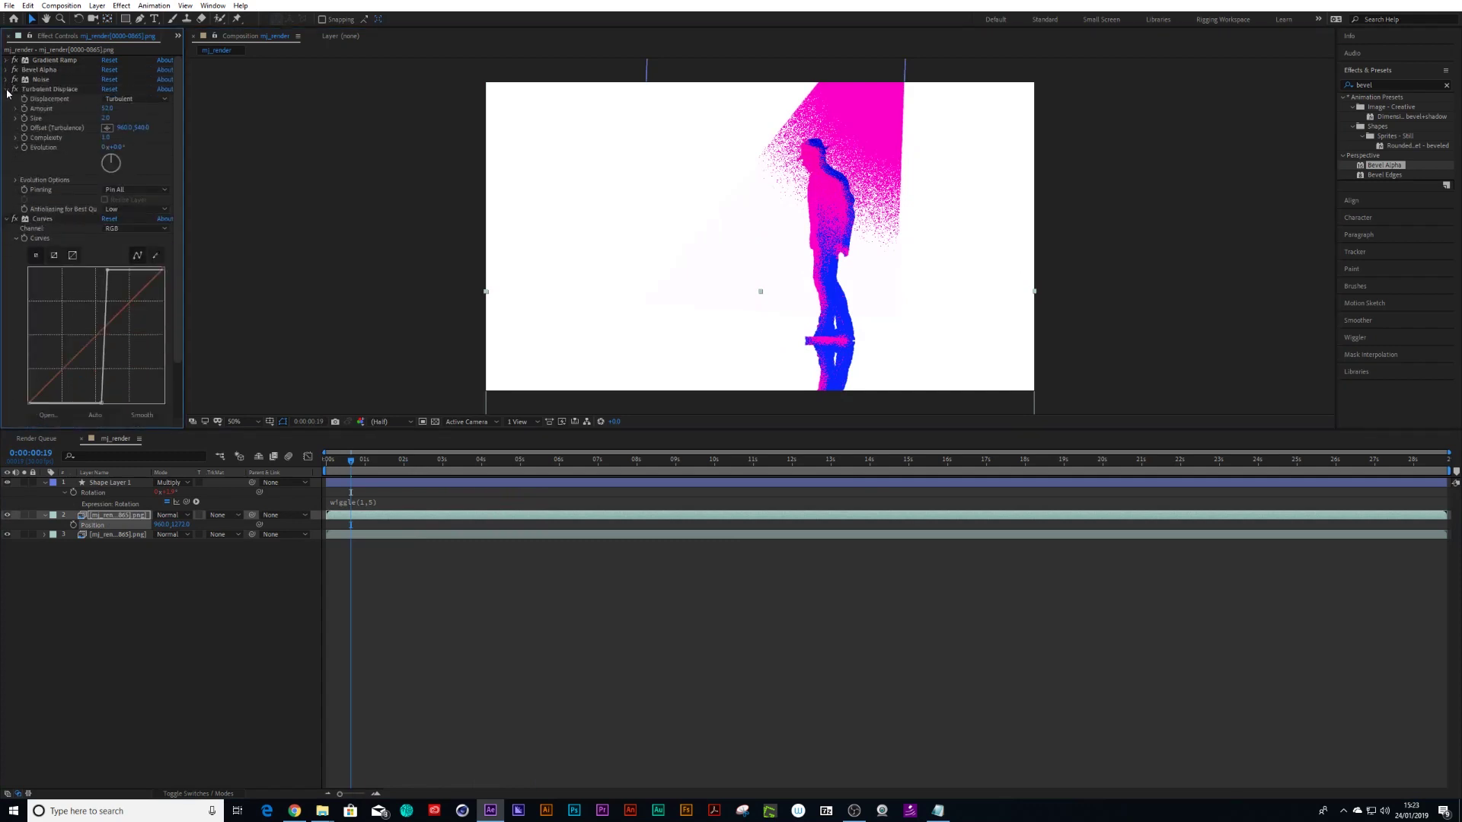
{"action": "left_click", "coordinate": [6, 90]}
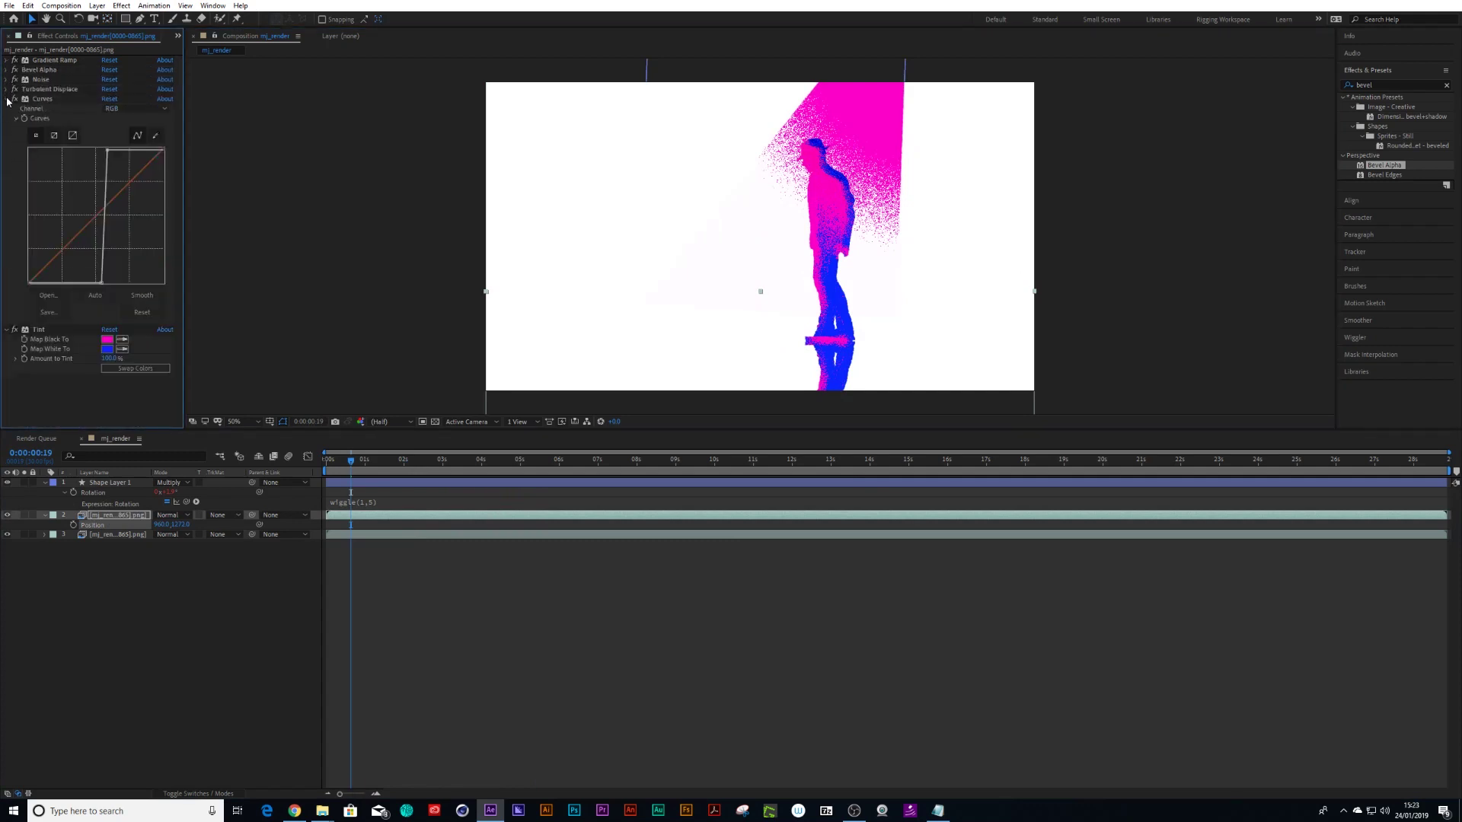
{"action": "left_click", "coordinate": [48, 73]}
{"action": "key", "text": "Delete"}
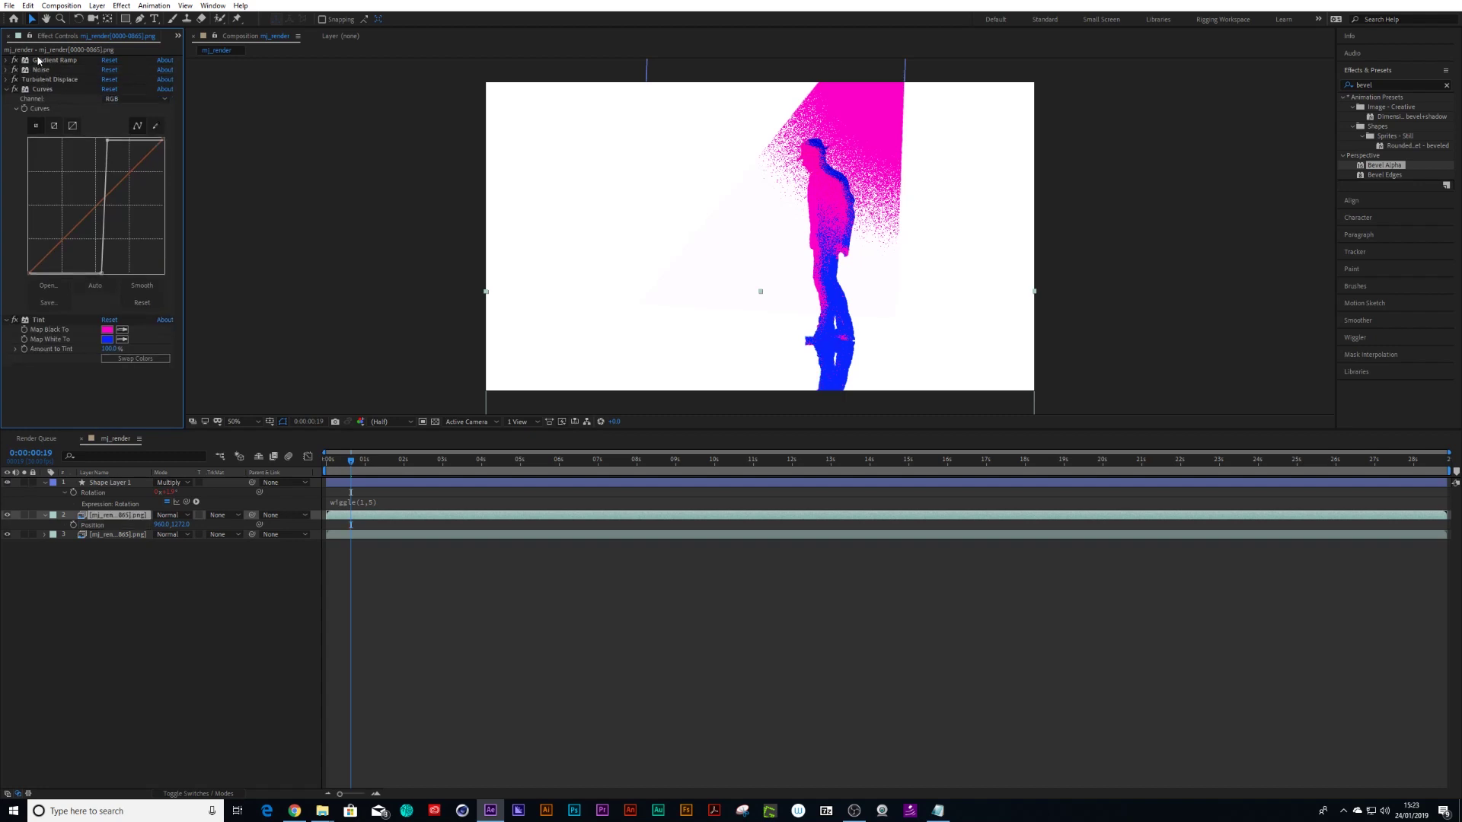
- Set Map Black To in the flipped copy's Tint effect to white
{"action": "left_click", "coordinate": [7, 89]}
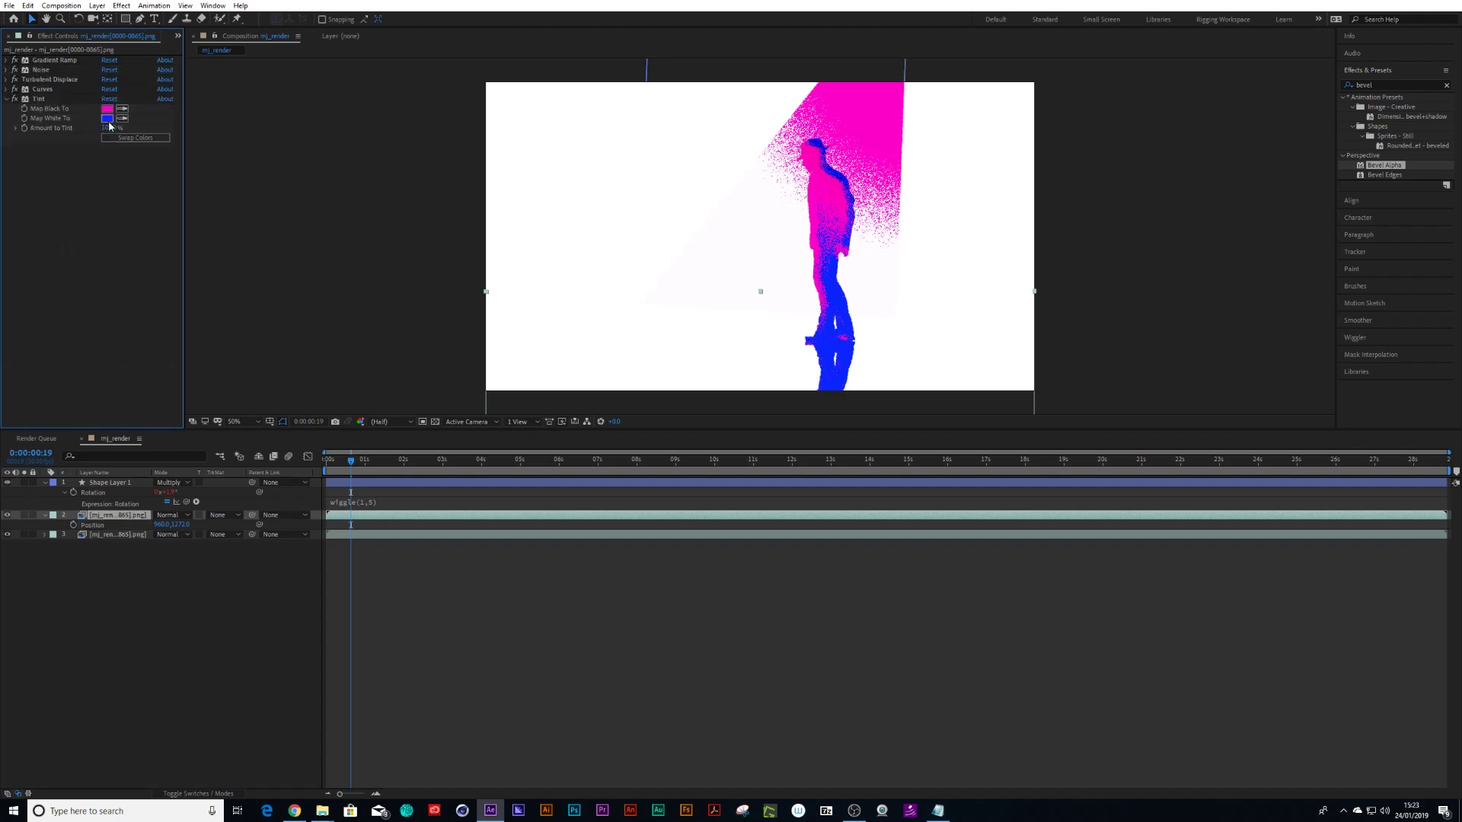
{"action": "left_click", "coordinate": [109, 122]}
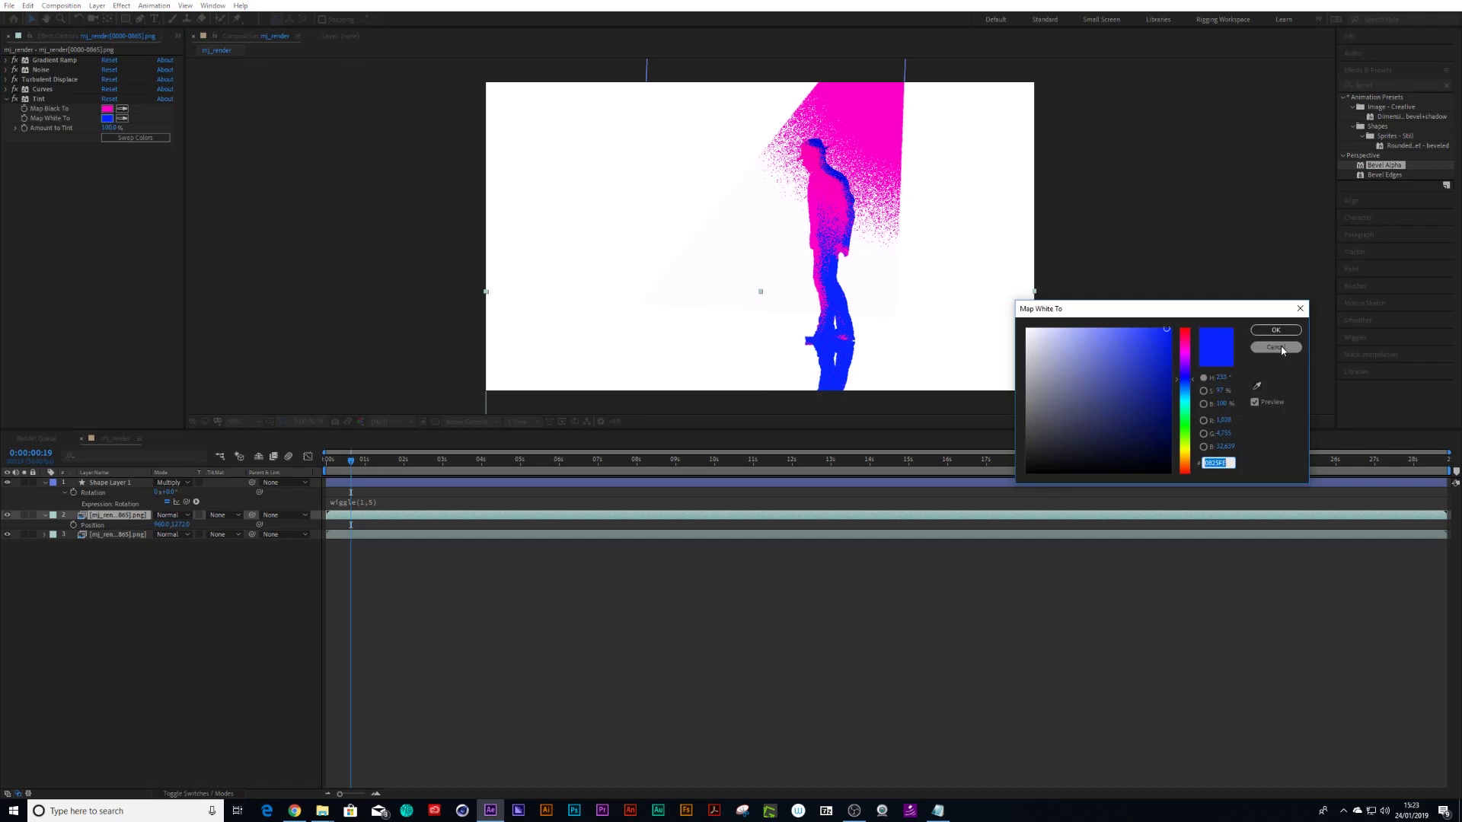
{"action": "left_click", "coordinate": [1282, 348]}
{"action": "left_click", "coordinate": [109, 110]}
{"action": "left_click_drag", "start_coordinate": [1097, 391], "coordinate": [998, 294]}
{"action": "left_click", "coordinate": [1276, 330]}
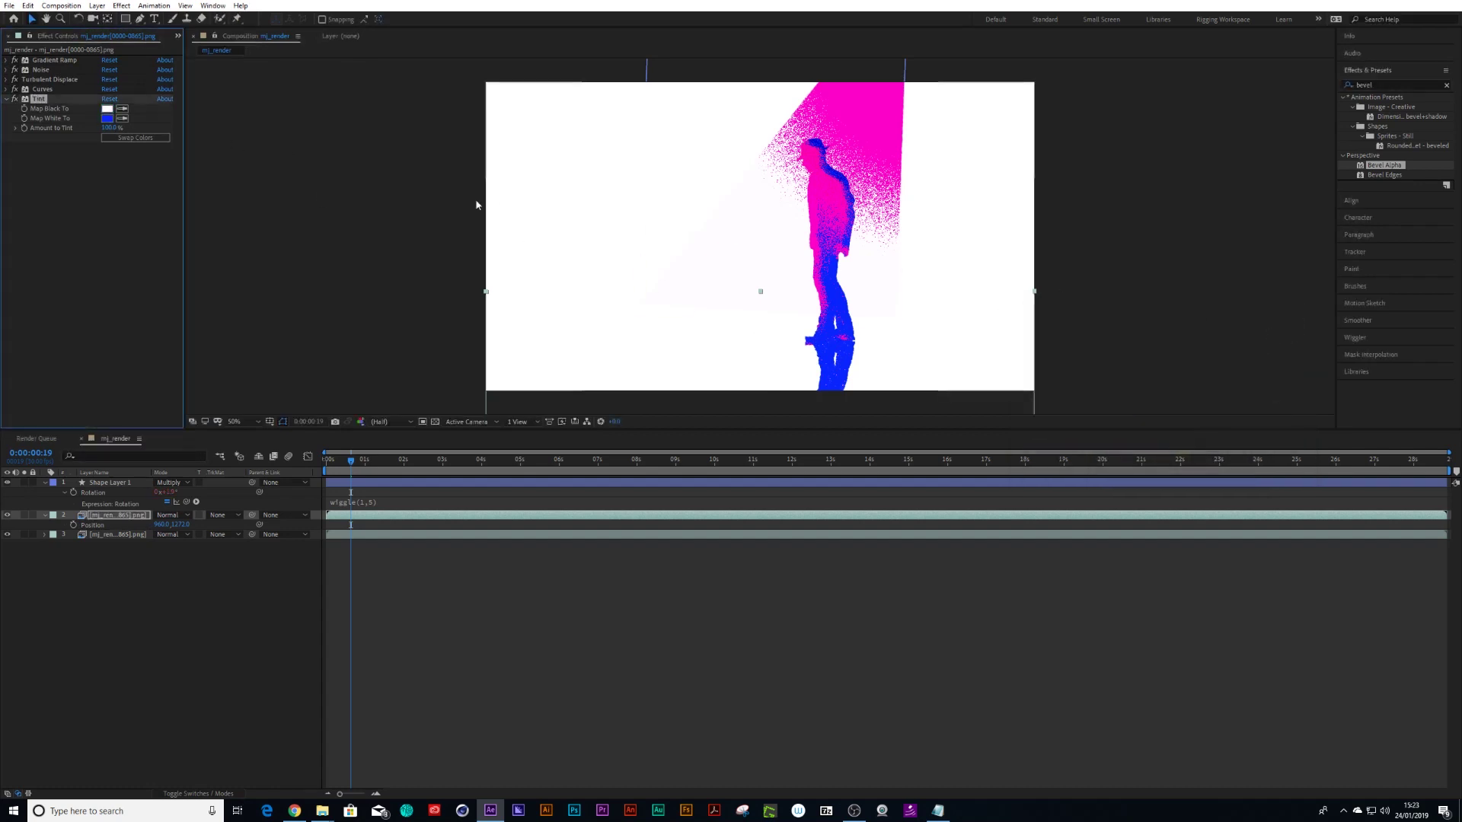
- Place the flipped copy's Gradient Ramp start at the figure's feet and its end straight below, near the frame's lower edge
{"action": "left_click", "coordinate": [7, 60]}
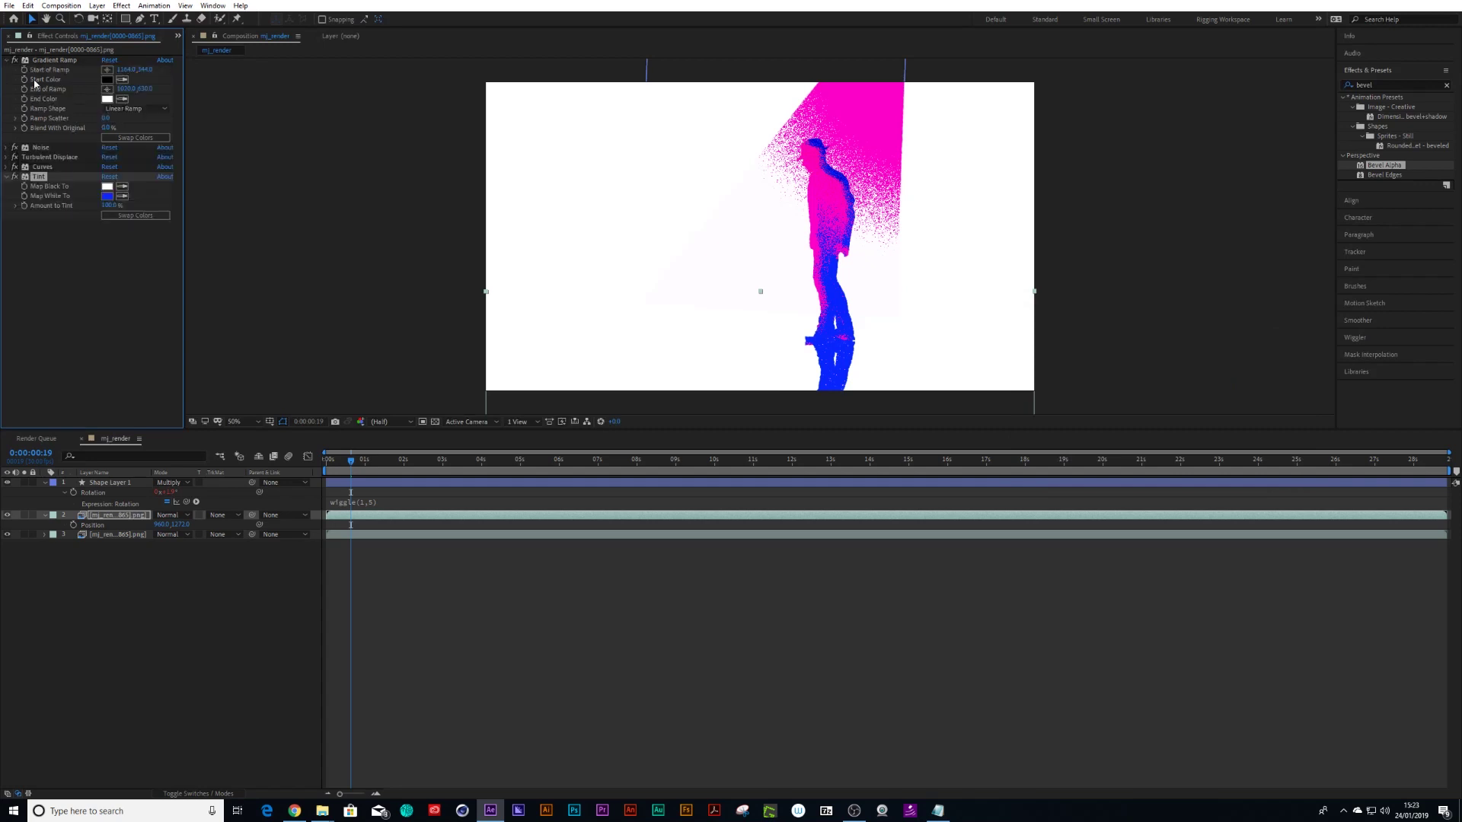
{"action": "left_click", "coordinate": [108, 80]}
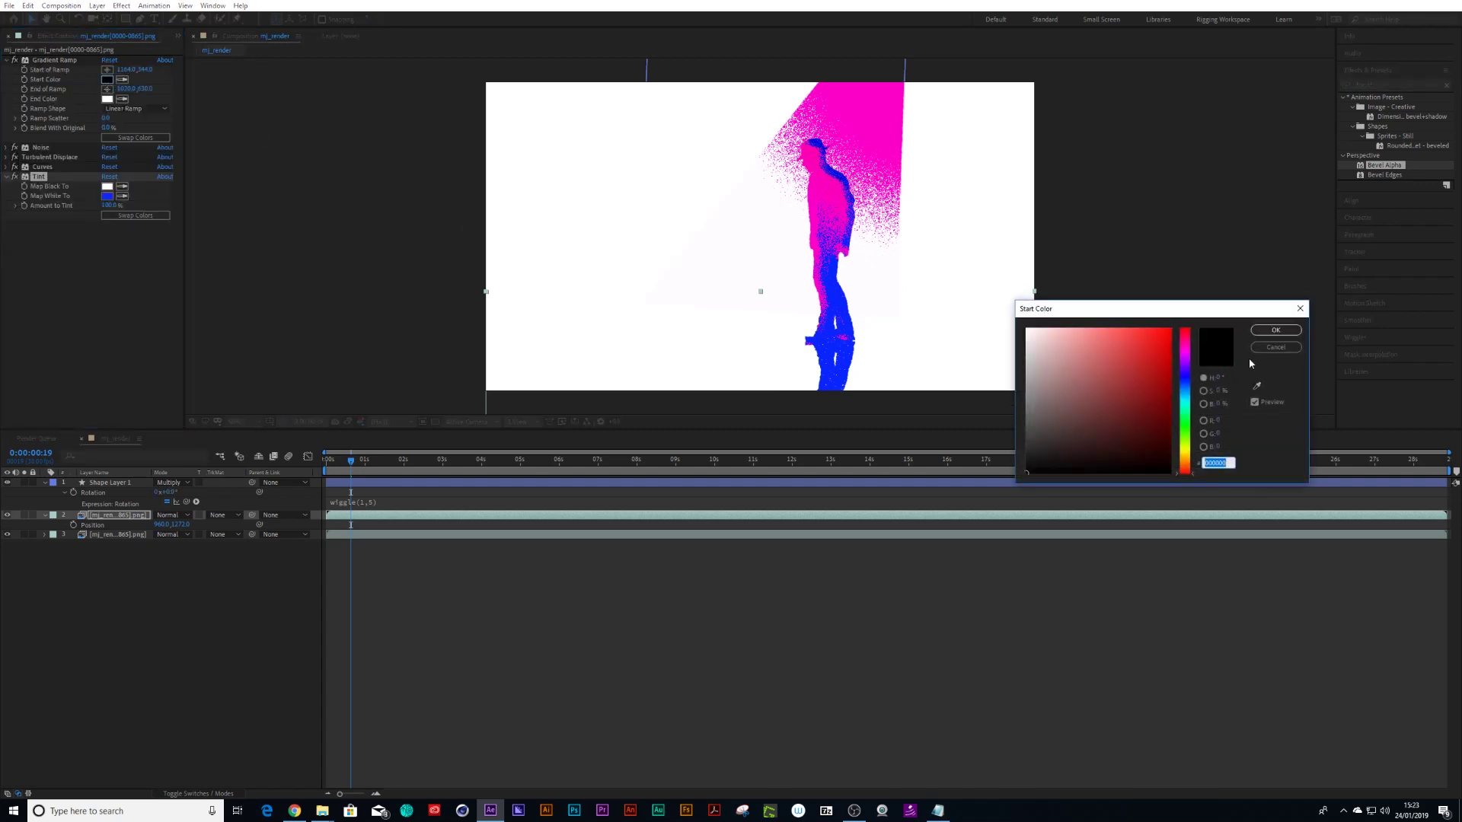
{"action": "left_click", "coordinate": [1276, 347]}
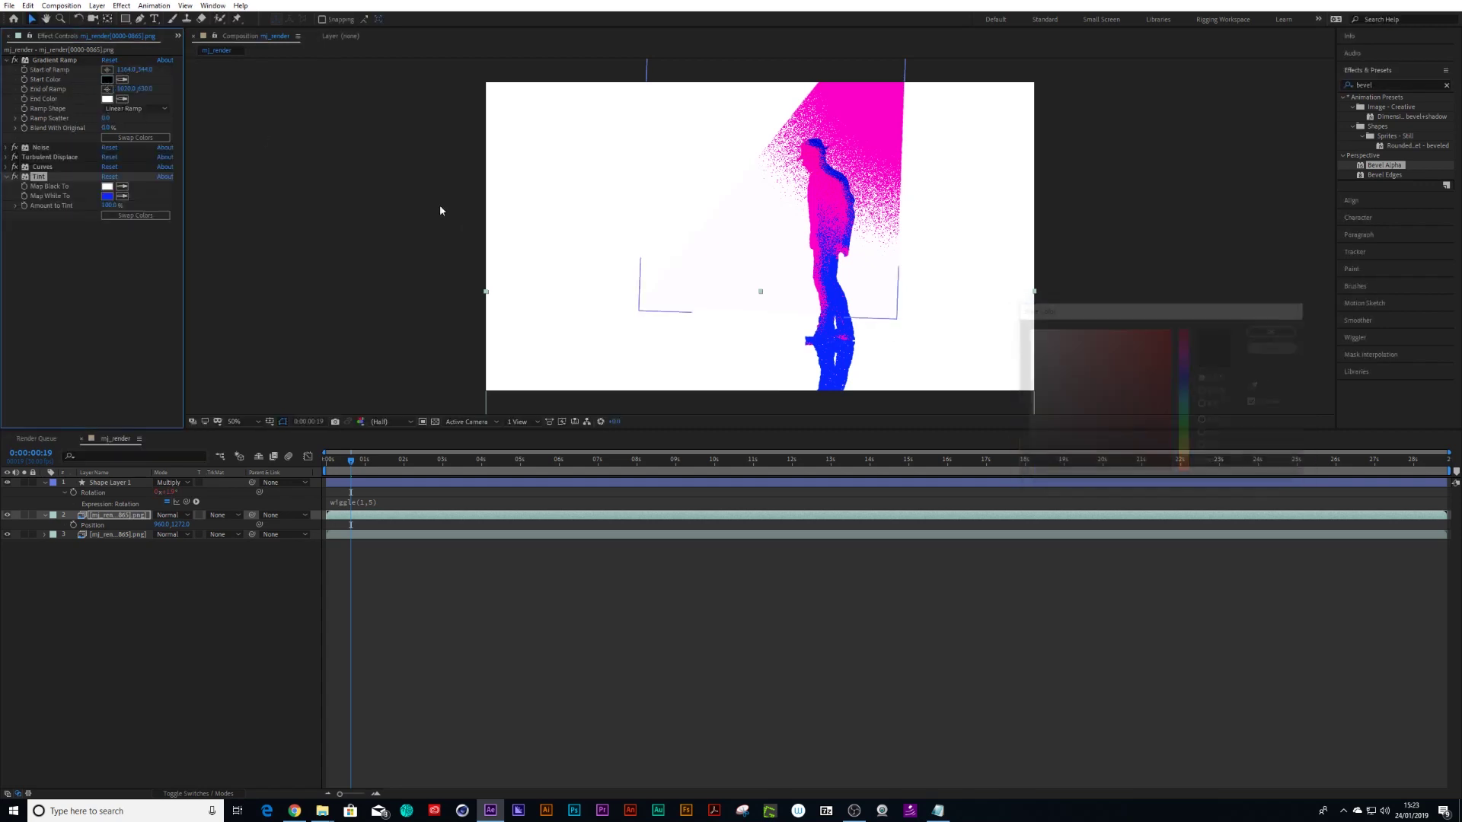
{"action": "left_click", "coordinate": [108, 70]}
{"action": "left_click", "coordinate": [835, 339]}
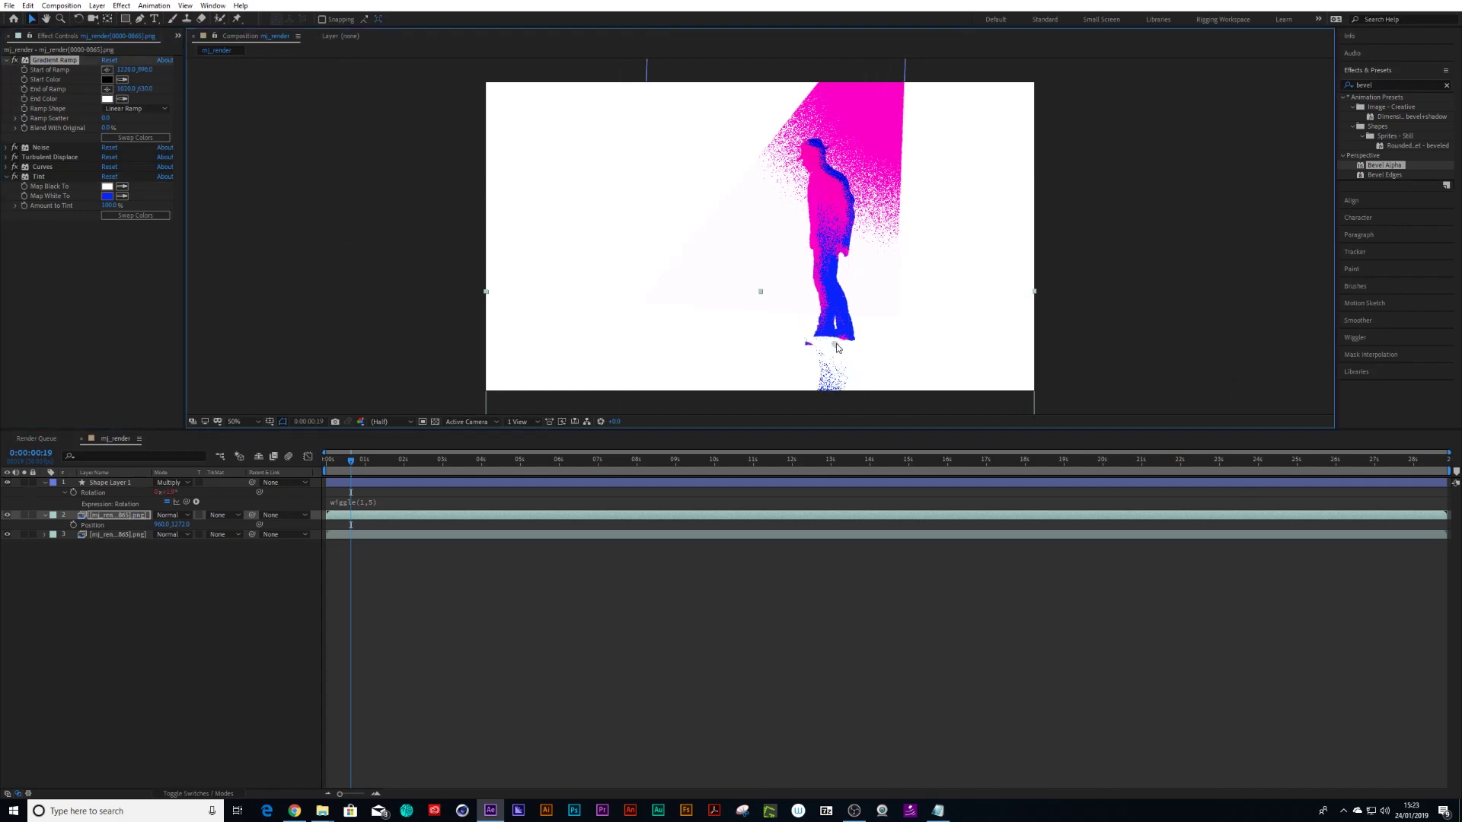
{"action": "right_click", "coordinate": [113, 90]}
{"action": "left_click", "coordinate": [107, 89]}
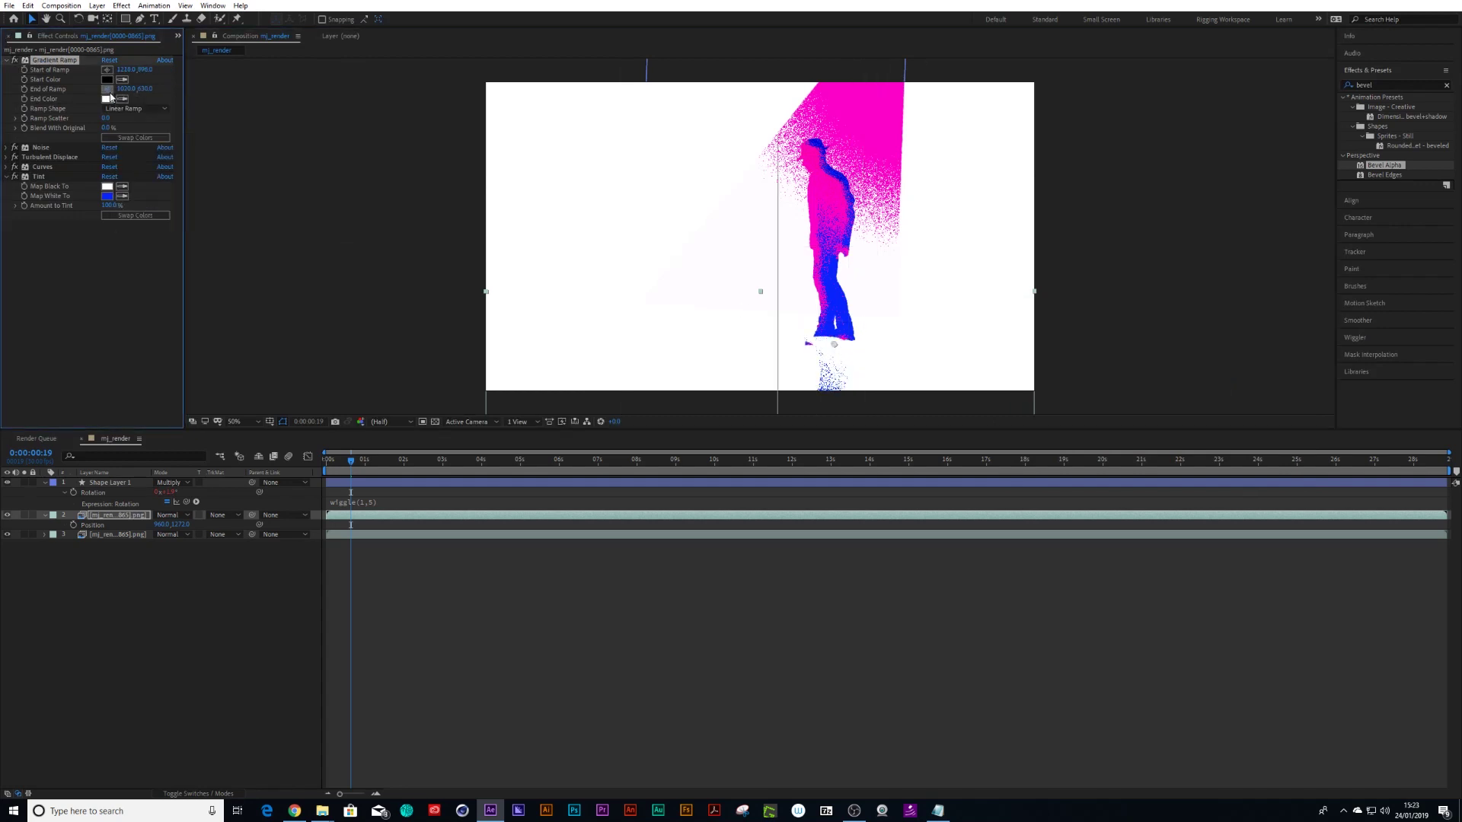
{"action": "left_click", "coordinate": [834, 388]}
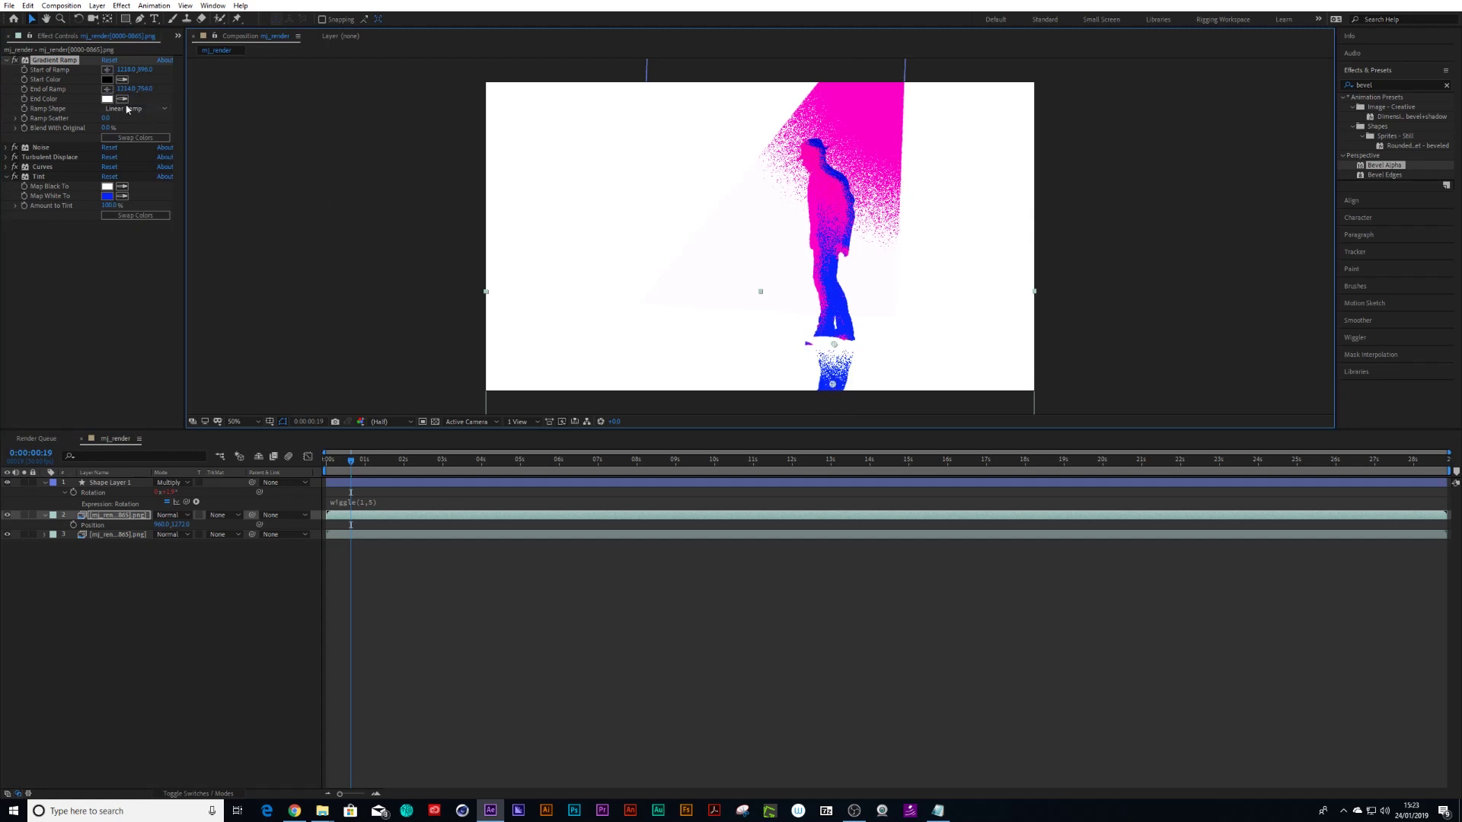
- Reverse the flipped copy's Gradient Ramp by setting Start Color to white and End Color to black
{"action": "left_click", "coordinate": [107, 80]}
{"action": "left_click", "coordinate": [1009, 316]}
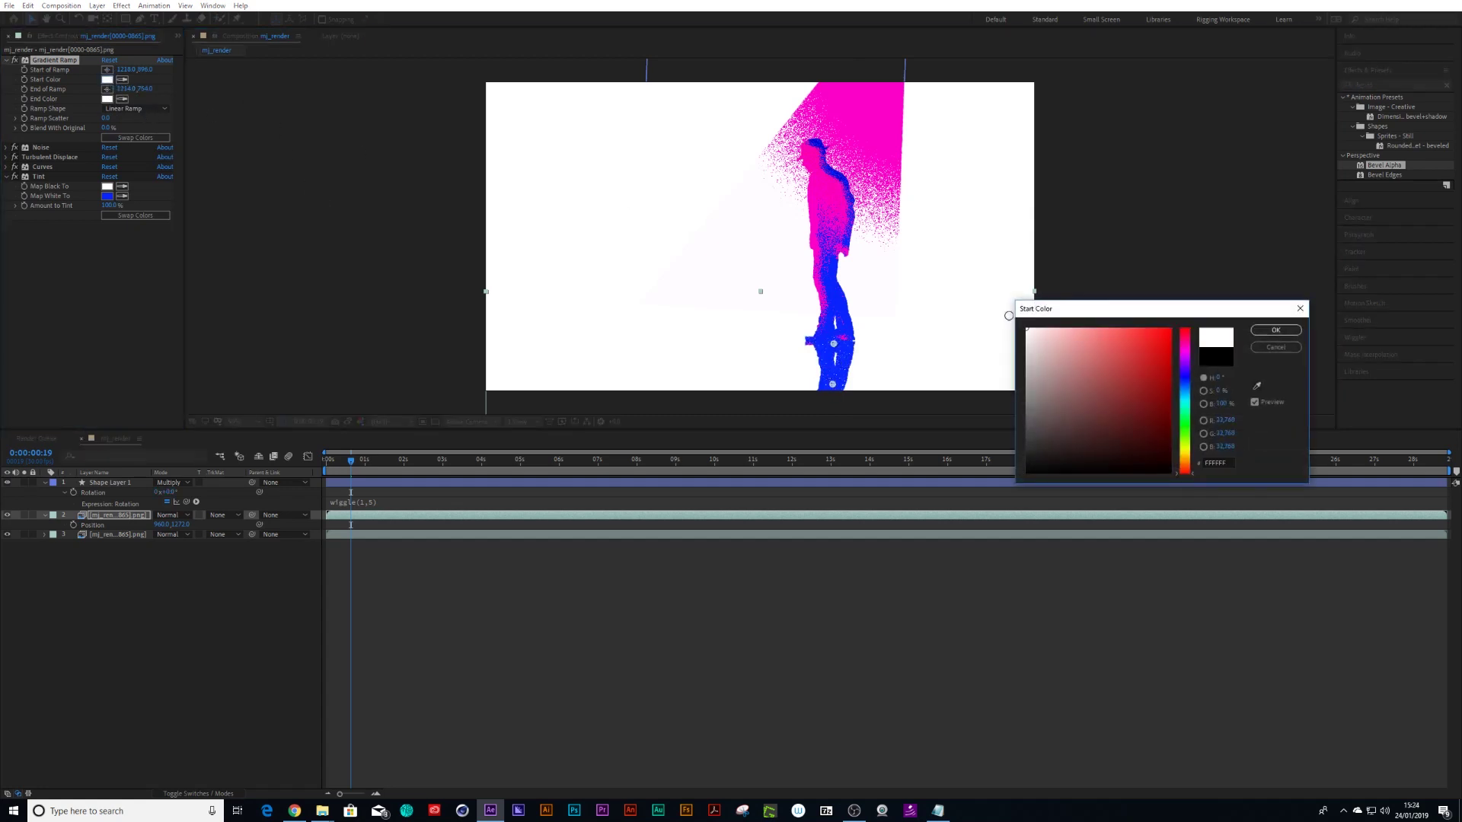
{"action": "left_click", "coordinate": [1275, 330]}
{"action": "left_click", "coordinate": [107, 99]}
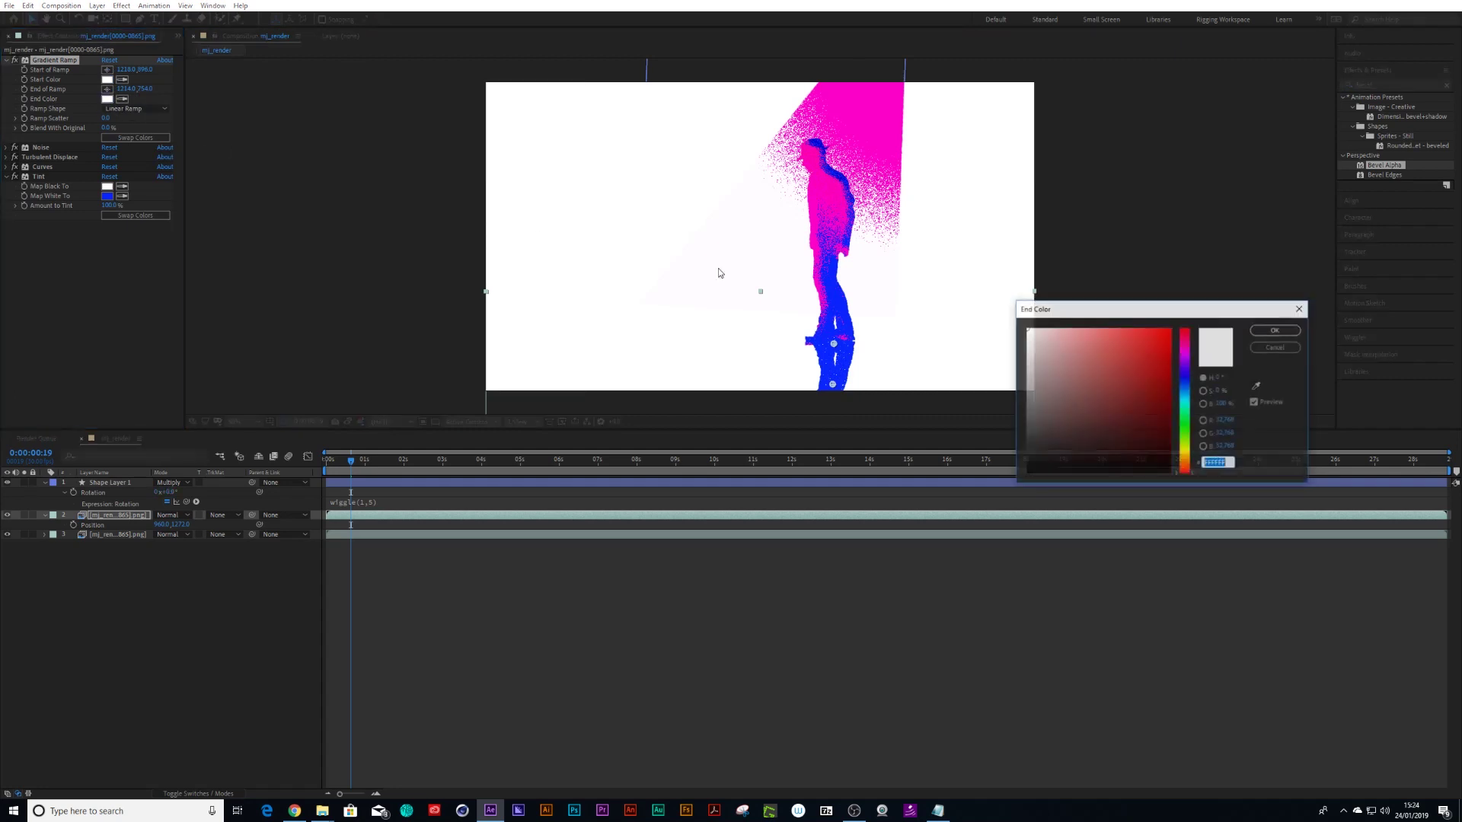
{"action": "left_click", "coordinate": [1276, 329]}
- Set Map White To in the flipped copy's Tint effect to a lighter blue
{"action": "left_click", "coordinate": [107, 578]}
{"action": "left_click", "coordinate": [112, 517]}
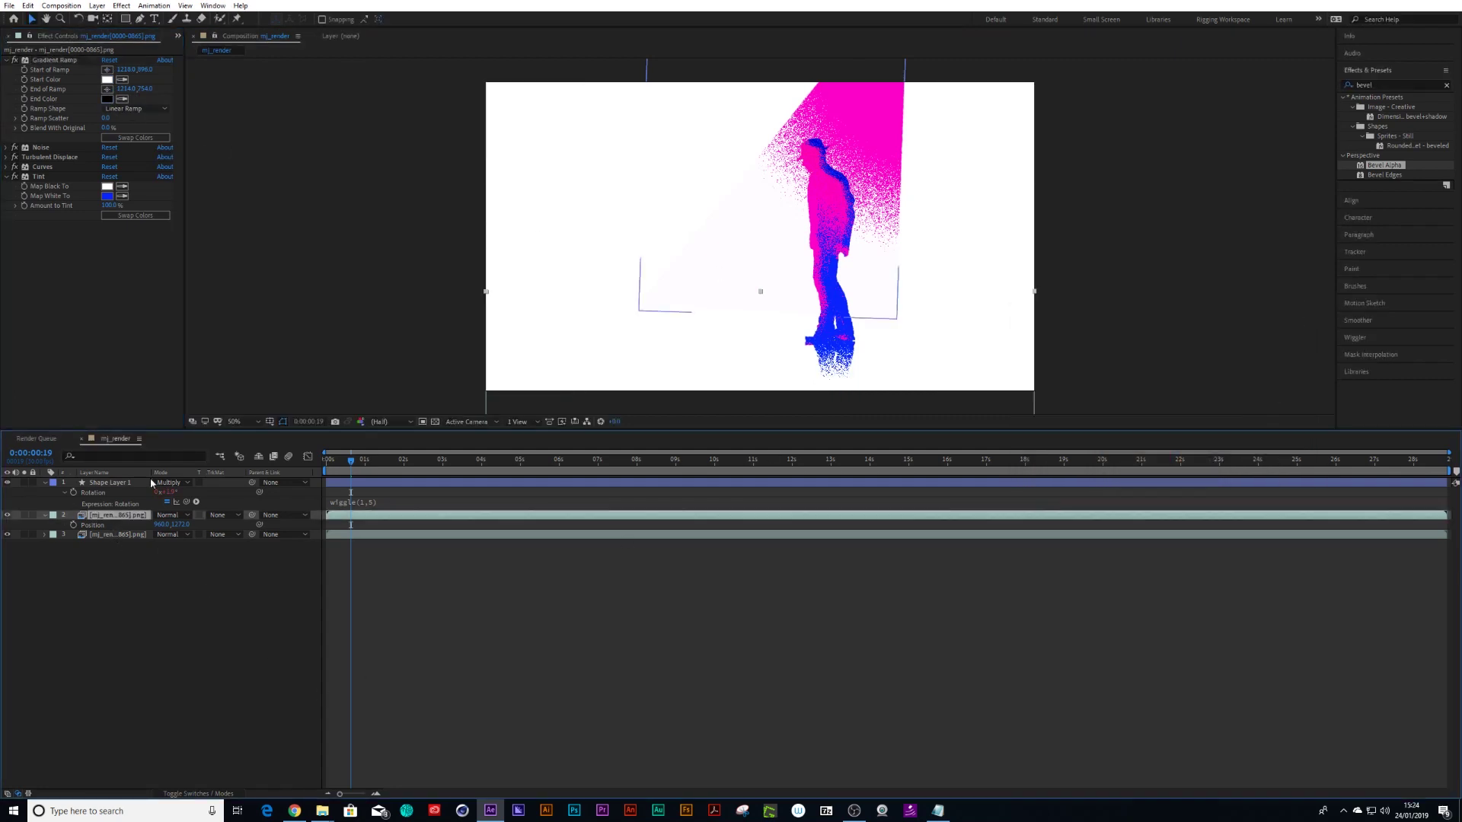
{"action": "left_click", "coordinate": [107, 196]}
{"action": "left_click_drag", "start_coordinate": [1135, 340], "coordinate": [1107, 326]}
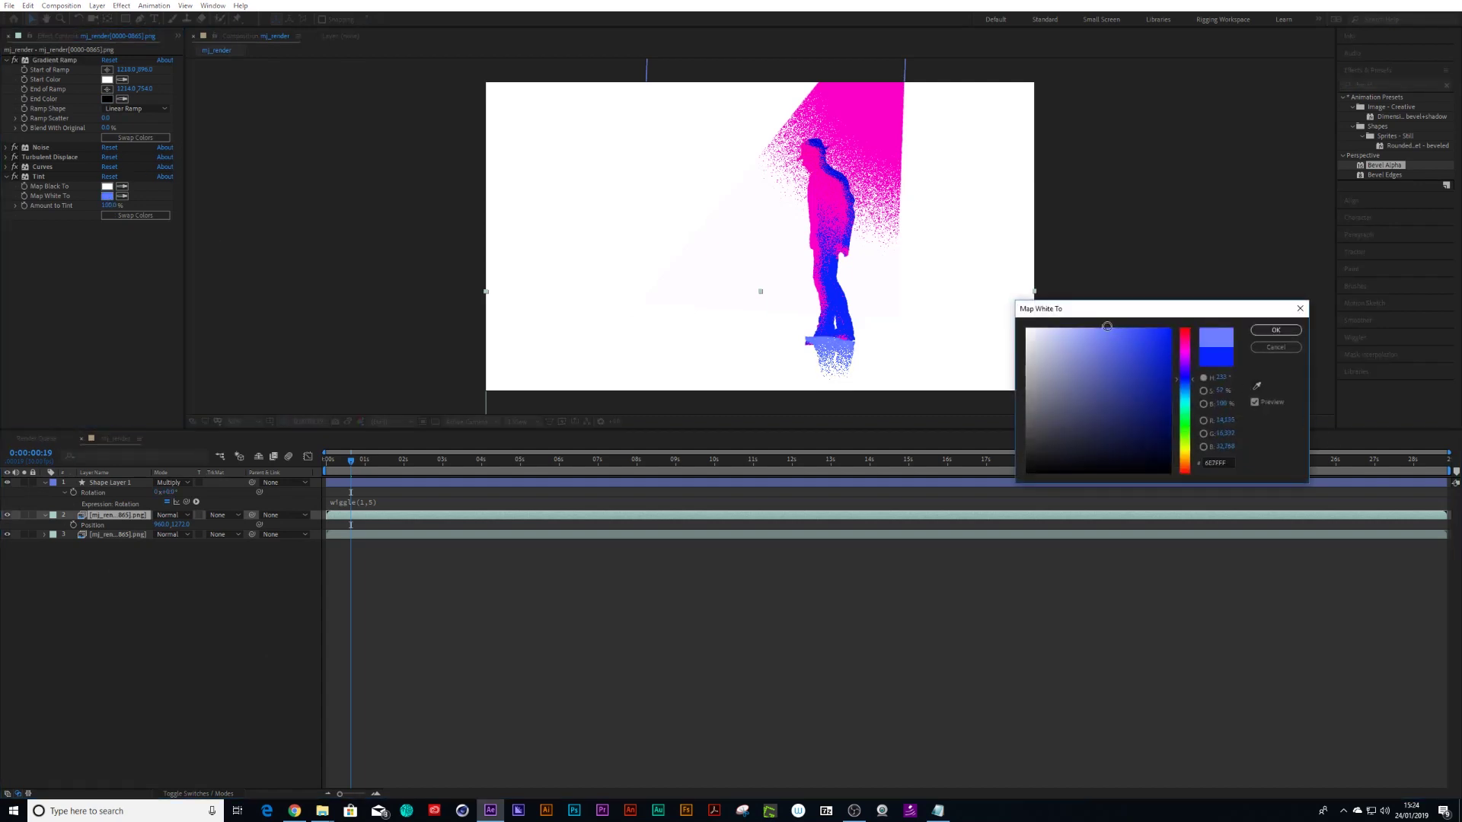
{"action": "left_click", "coordinate": [1276, 329]}
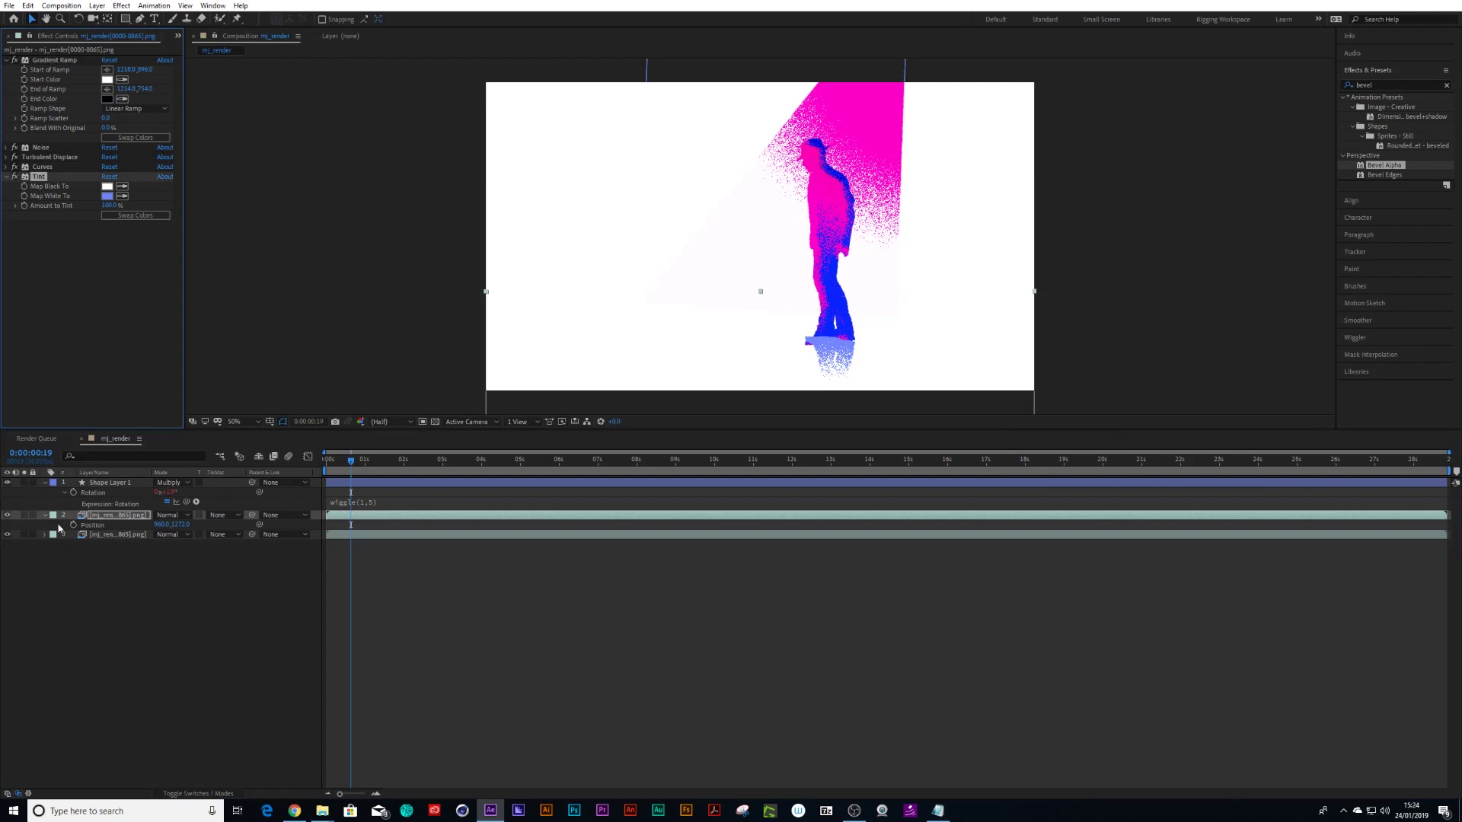
- Nudge the reflection layer down slightly so it sits just beneath the figure's shoes
{"action": "left_click", "coordinate": [112, 516]}
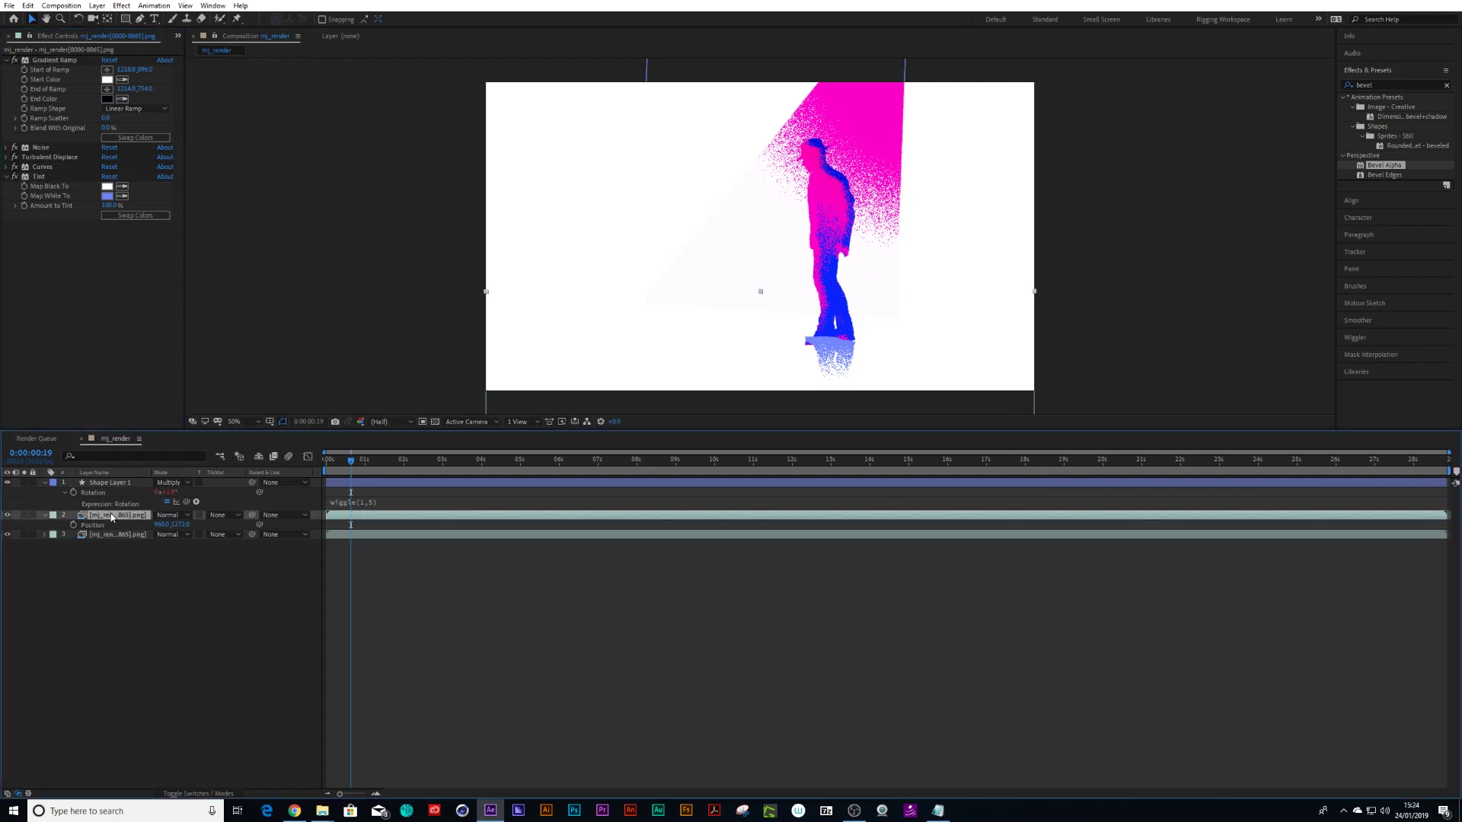
{"action": "key", "text": "shift+Down"}
{"action": "key", "text": "shift+Down"}
{"action": "key", "text": "shift+Up"}
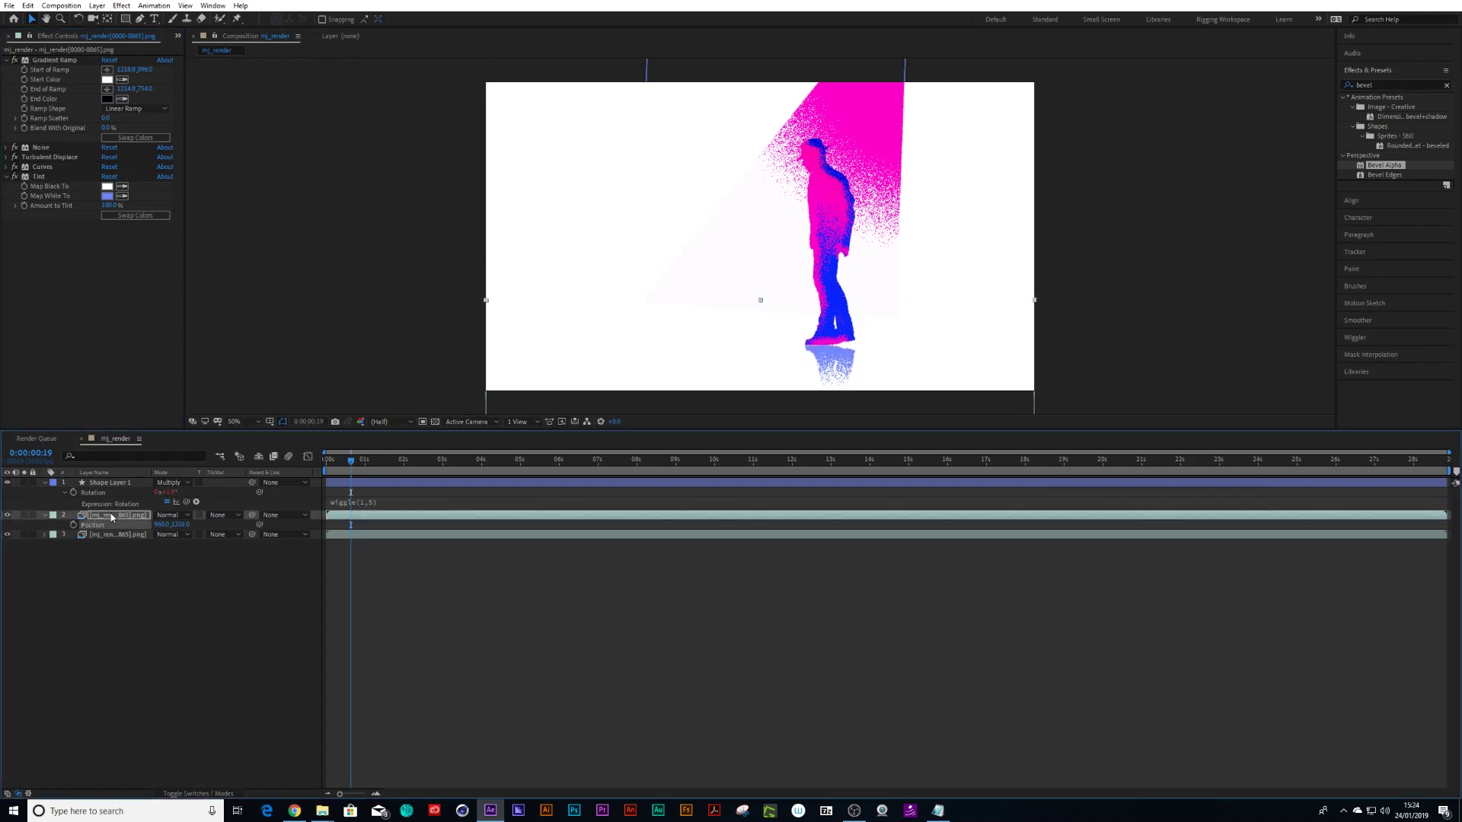
{"action": "left_click", "coordinate": [373, 573]}
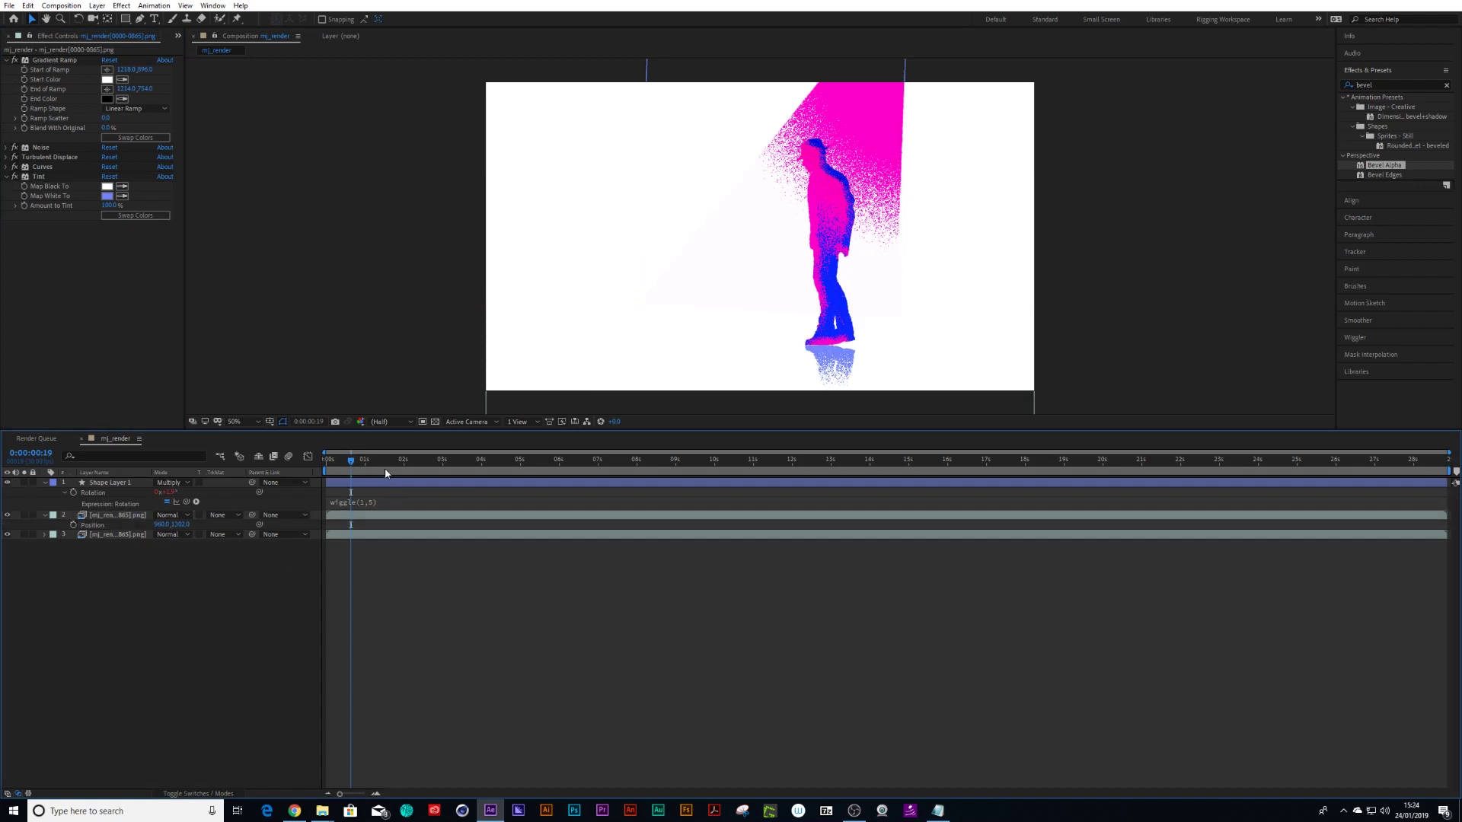
- Preview the dancing figure with its reflection from the start and scrub through the first three seconds
{"action": "key", "text": "Home"}
{"action": "key", "text": "space"}
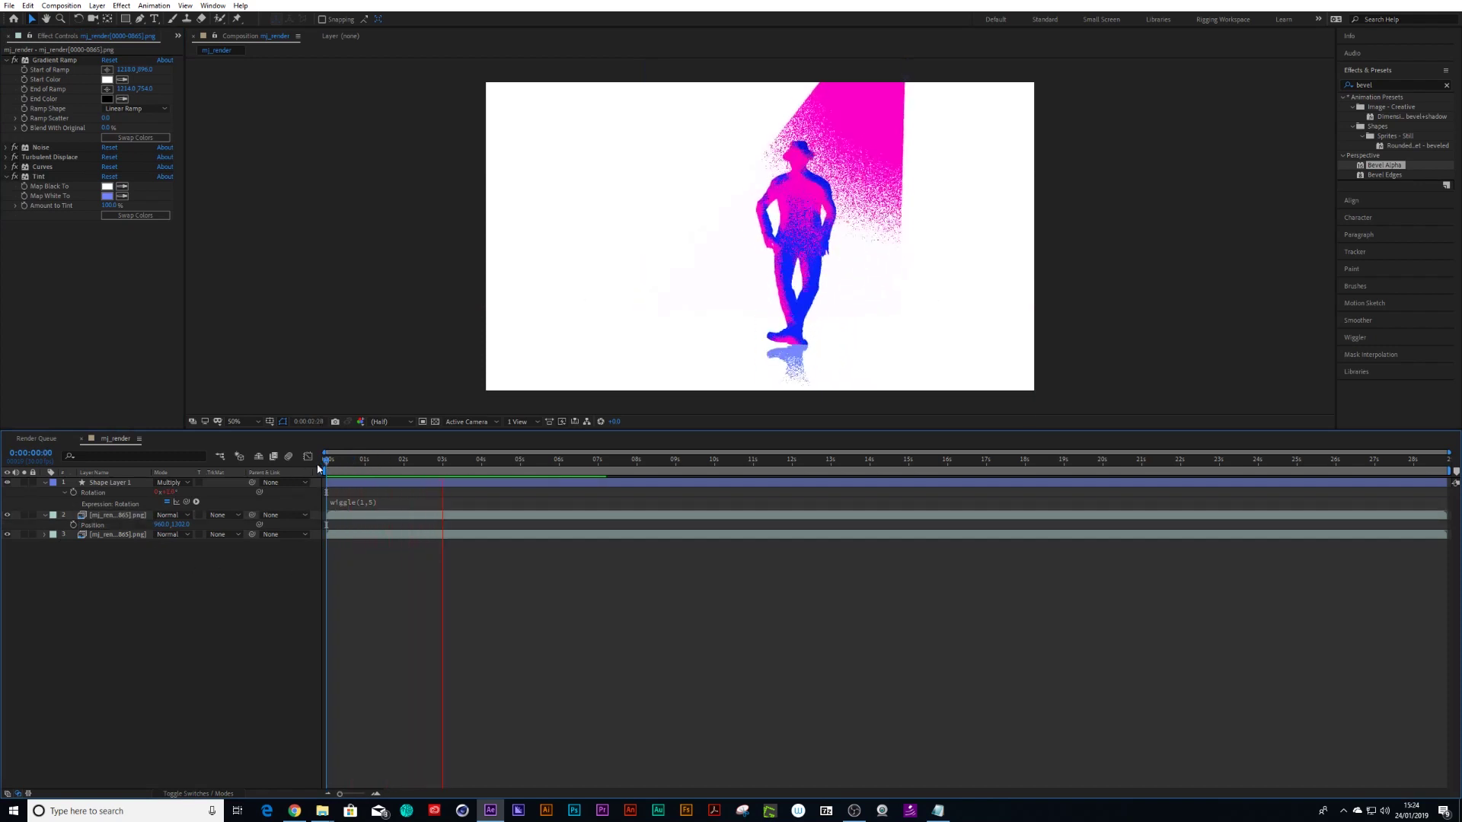
{"action": "left_click_drag", "start_coordinate": [356, 465], "coordinate": [439, 466]}
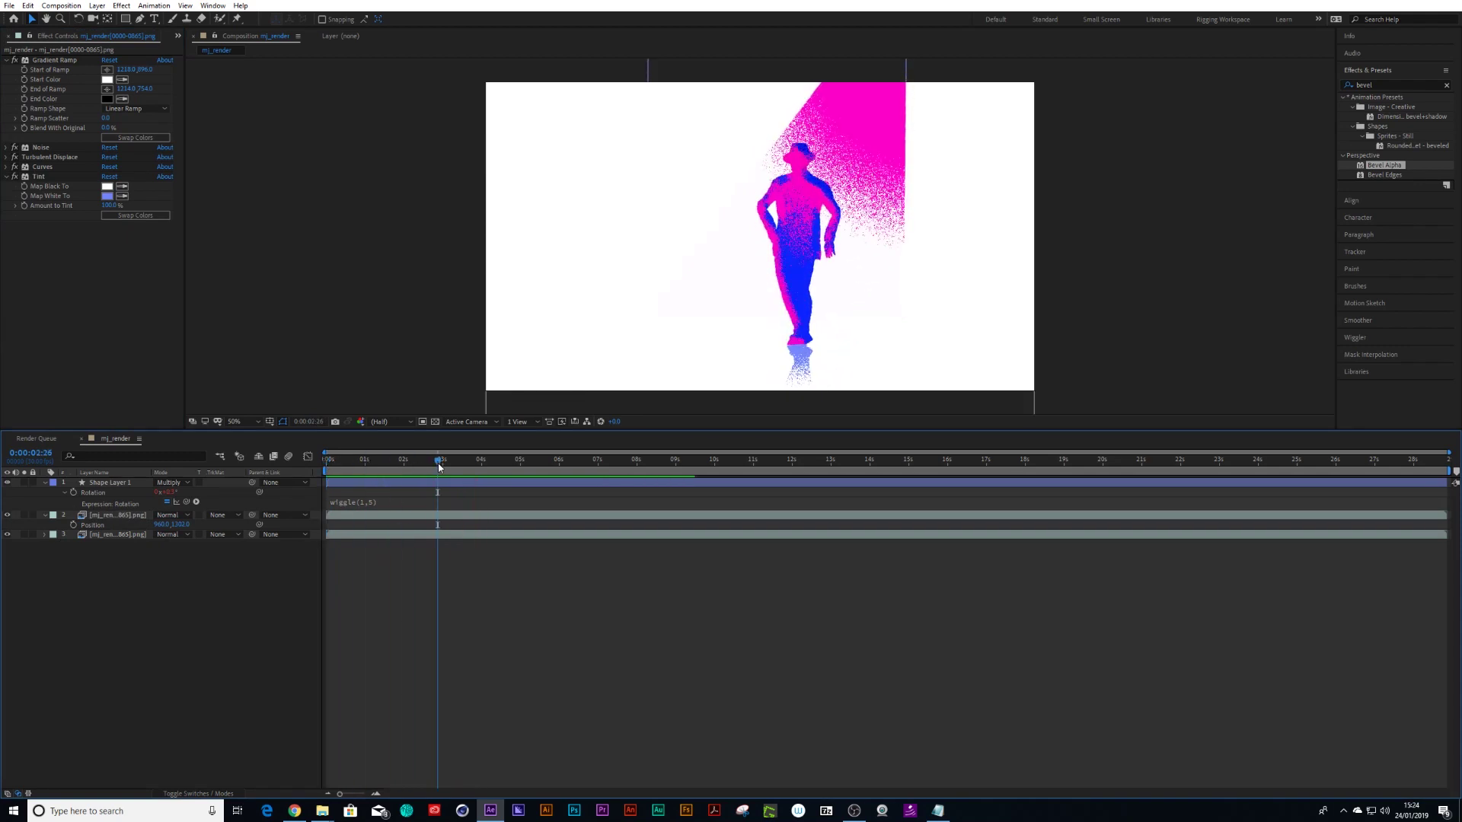
{"action": "key", "text": "space"}
{"action": "left_click_drag", "start_coordinate": [358, 464], "coordinate": [415, 469]}
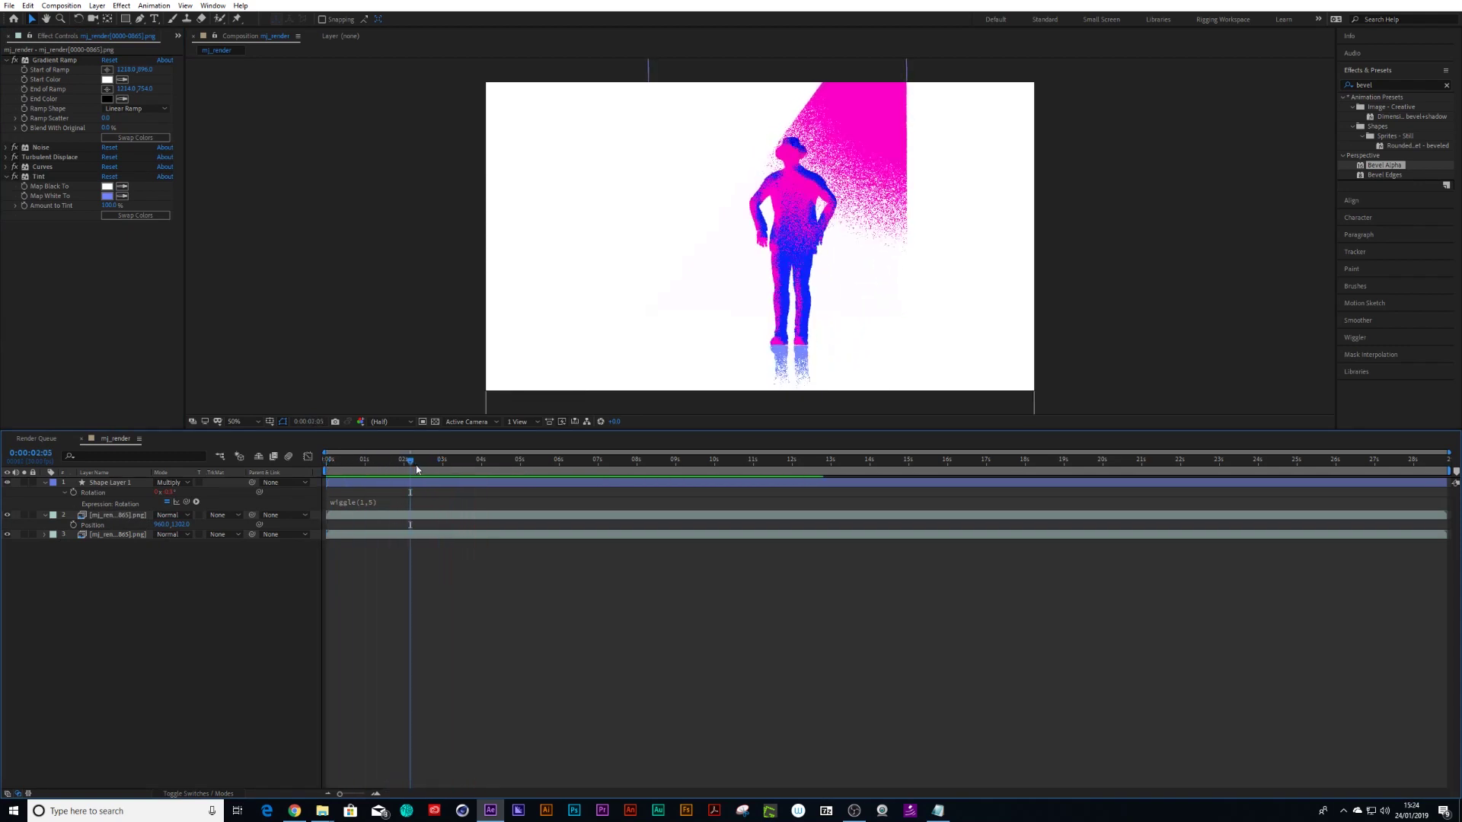
- Create a new solid layer and move it down so its upper edge lines up with the figure's feet as a floor
{"action": "left_click", "coordinate": [96, 6]}
{"action": "mouse_move", "coordinate": [229, 19]}
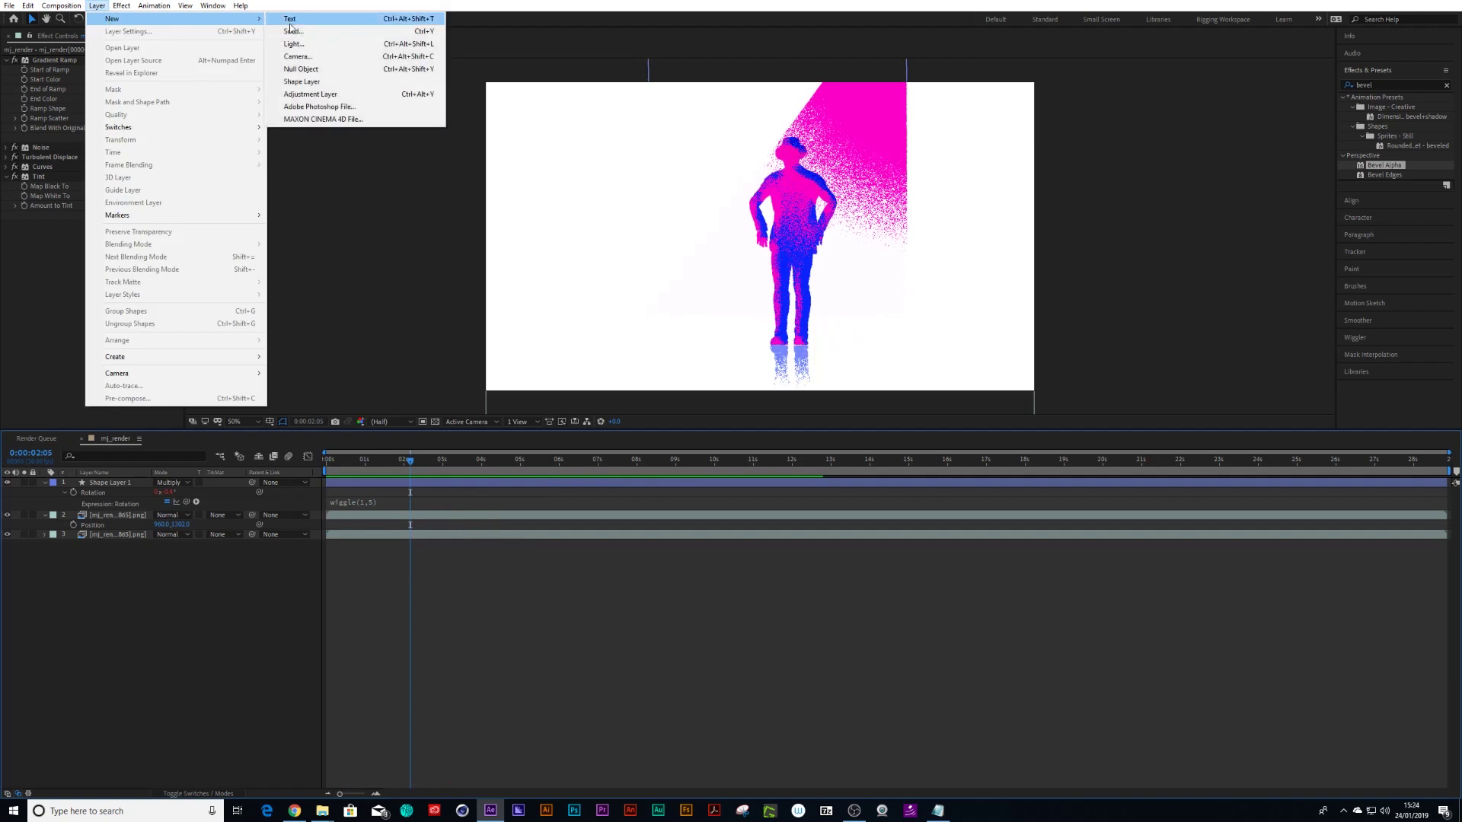
{"action": "left_click", "coordinate": [289, 30]}
{"action": "left_click", "coordinate": [1070, 536]}
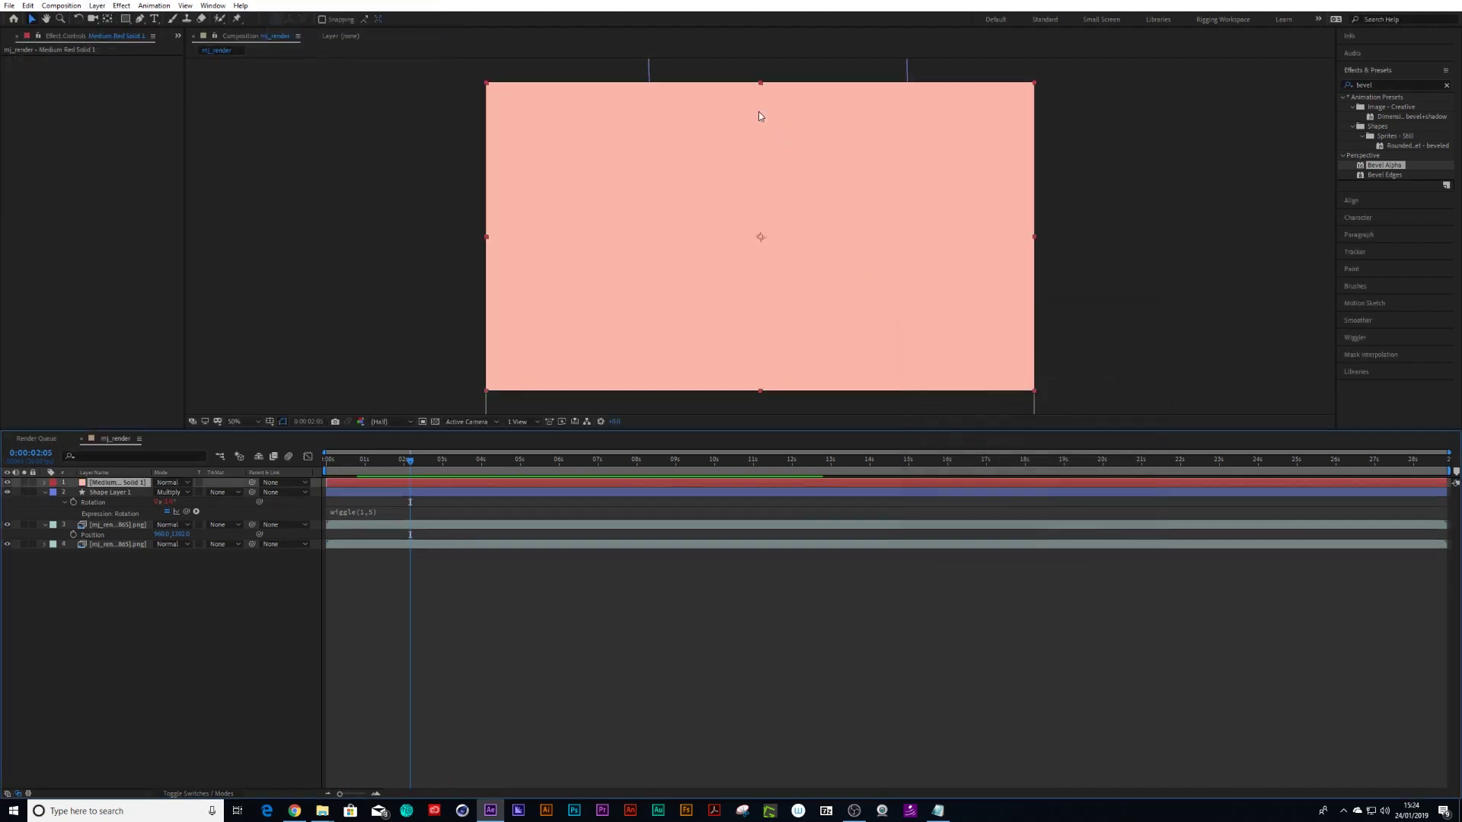
{"action": "left_click_drag", "start_coordinate": [760, 116], "coordinate": [761, 376]}
- Copy all effects, from Gradient Ramp to Tint, from Shape Layer 1 onto the floor solid
{"action": "left_click", "coordinate": [107, 493]}
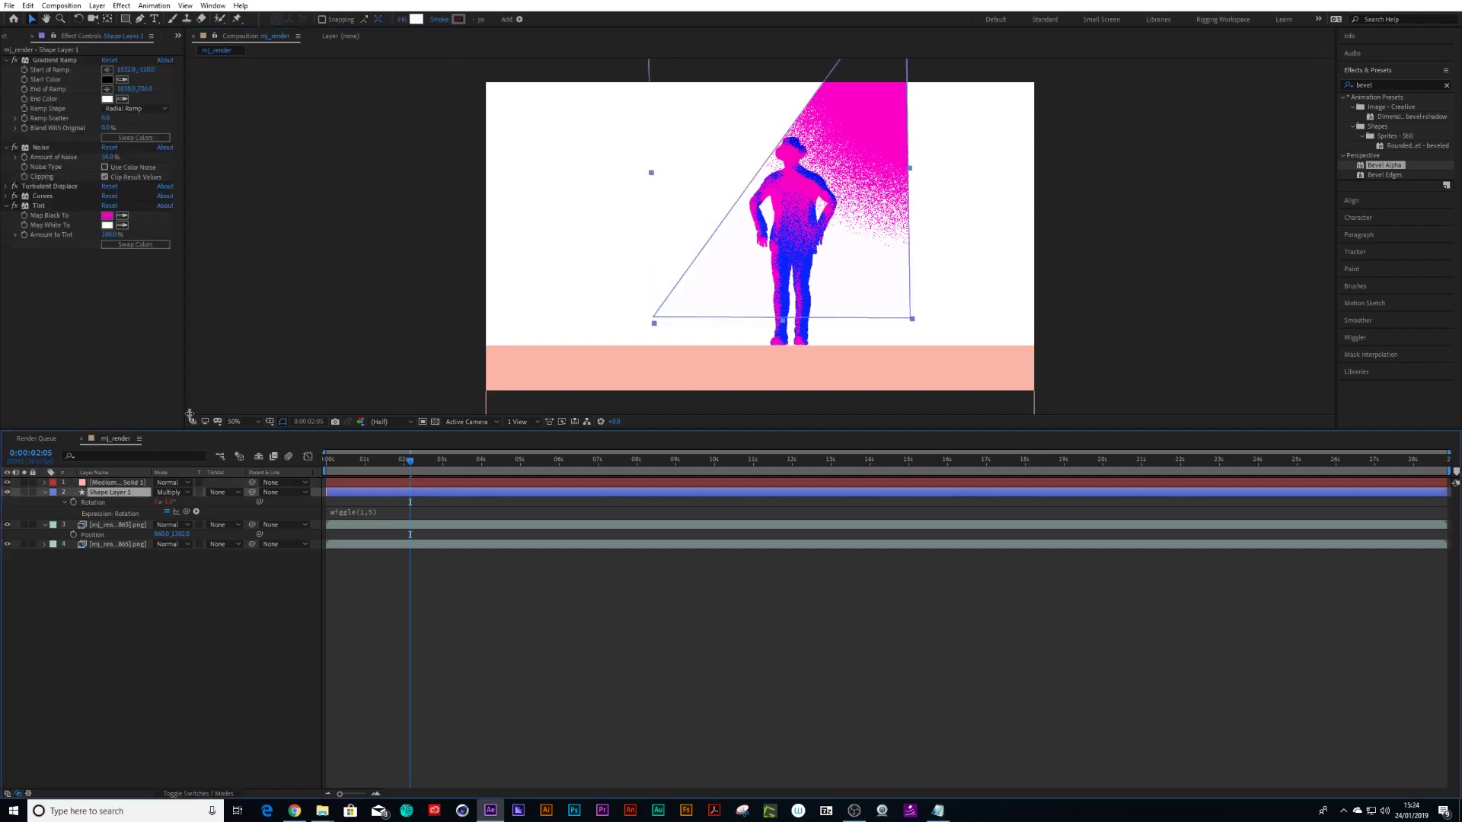
{"action": "left_click", "coordinate": [55, 79]}
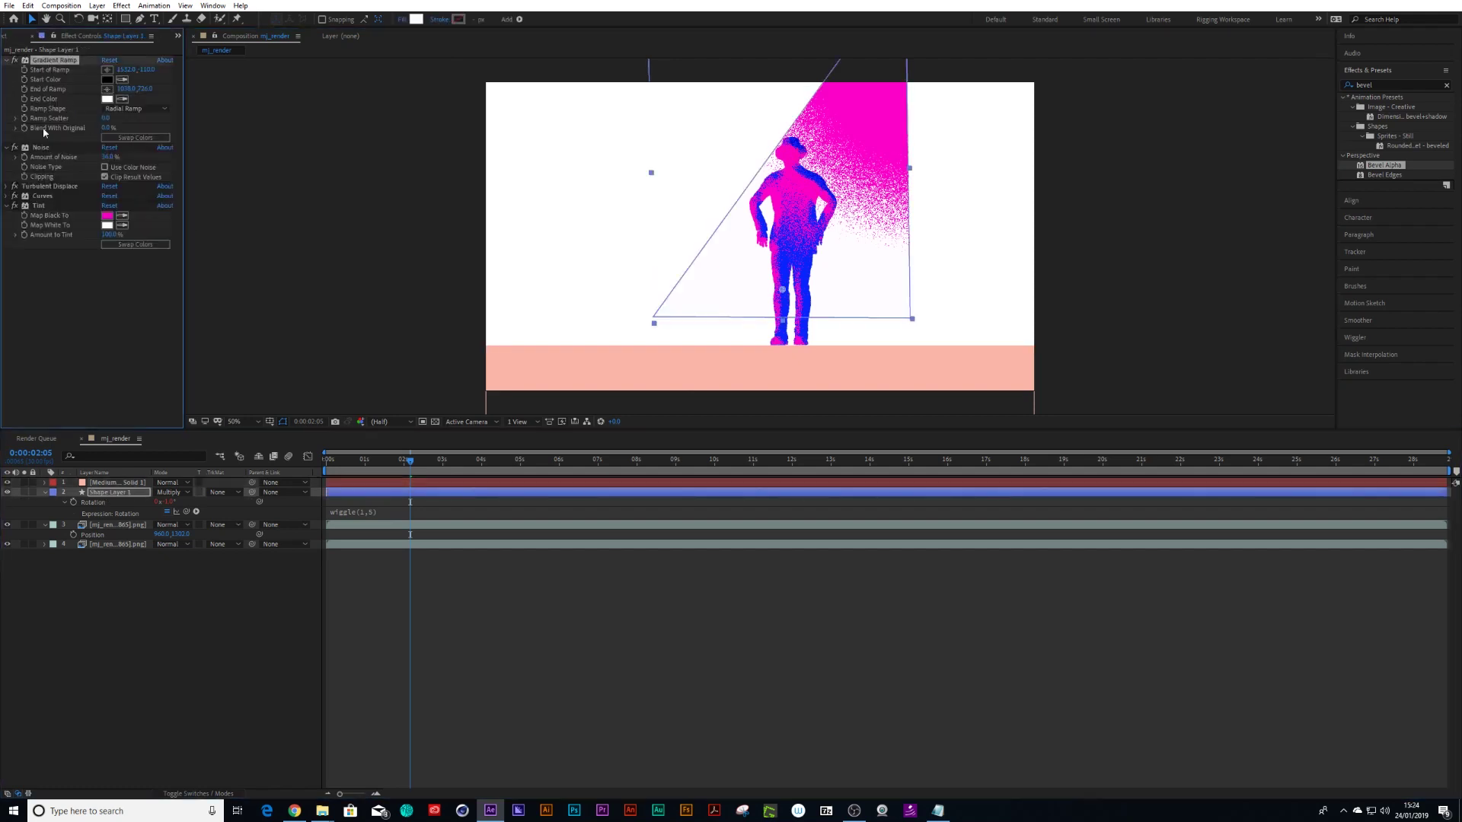
{"action": "left_click", "coordinate": [42, 207], "text": "shift"}
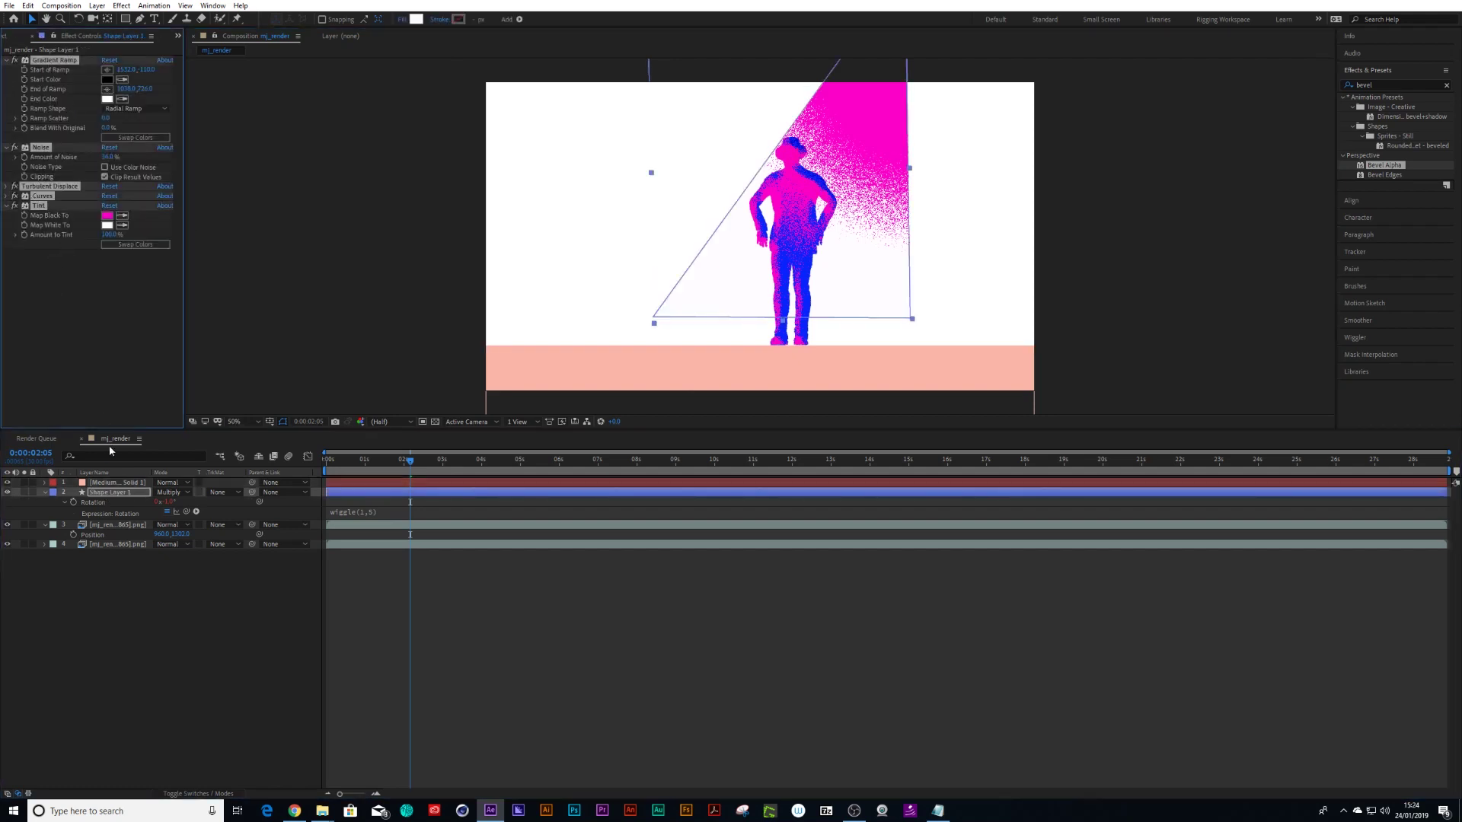
{"action": "left_click", "coordinate": [102, 484]}
{"action": "key", "text": "ctrl+v"}
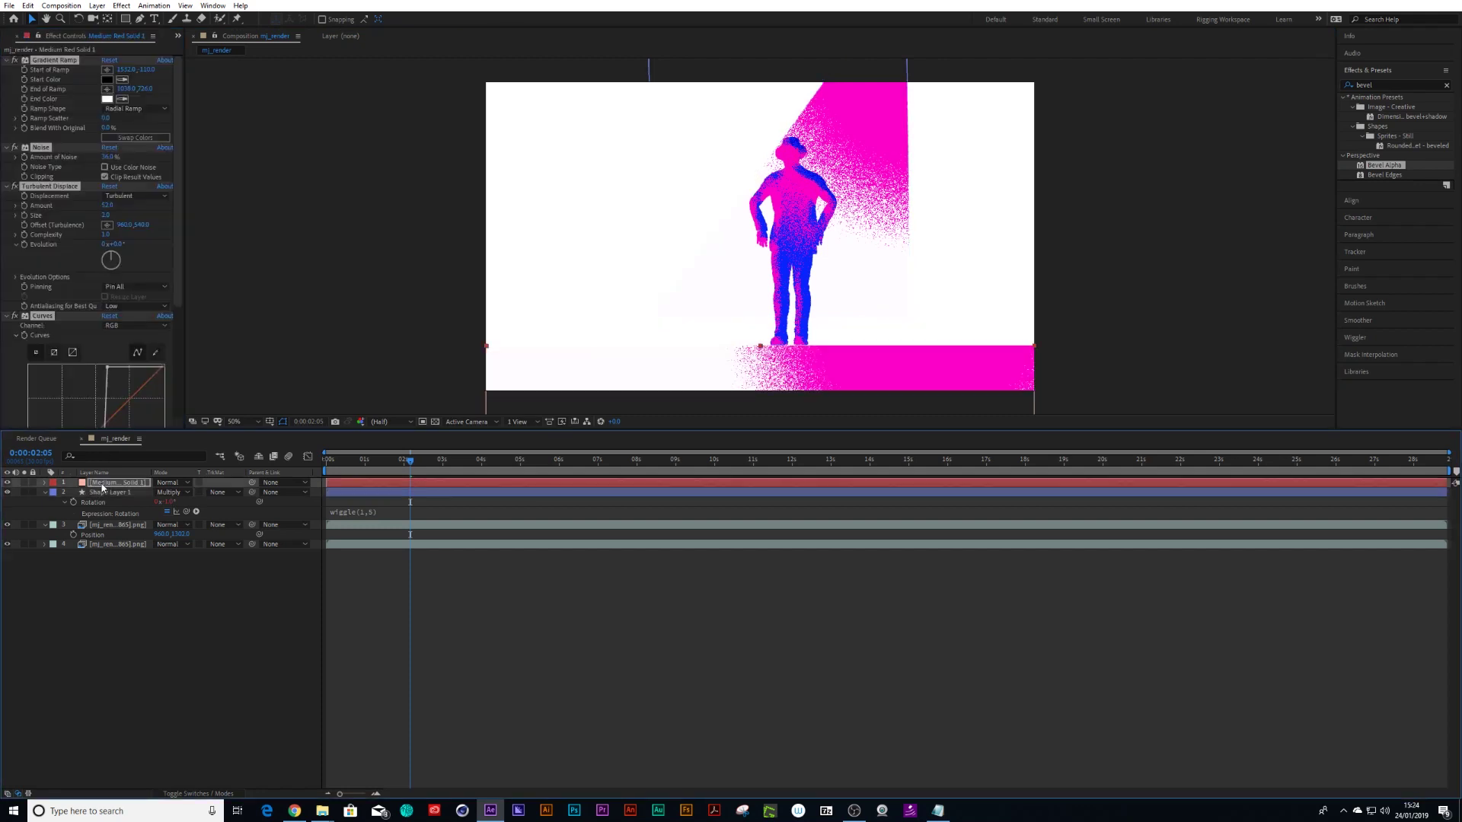
- Place the floor solid's radial ramp start just beneath and right of the feet, and its end beyond the frame's lower-left corner
{"action": "left_click", "coordinate": [106, 69]}
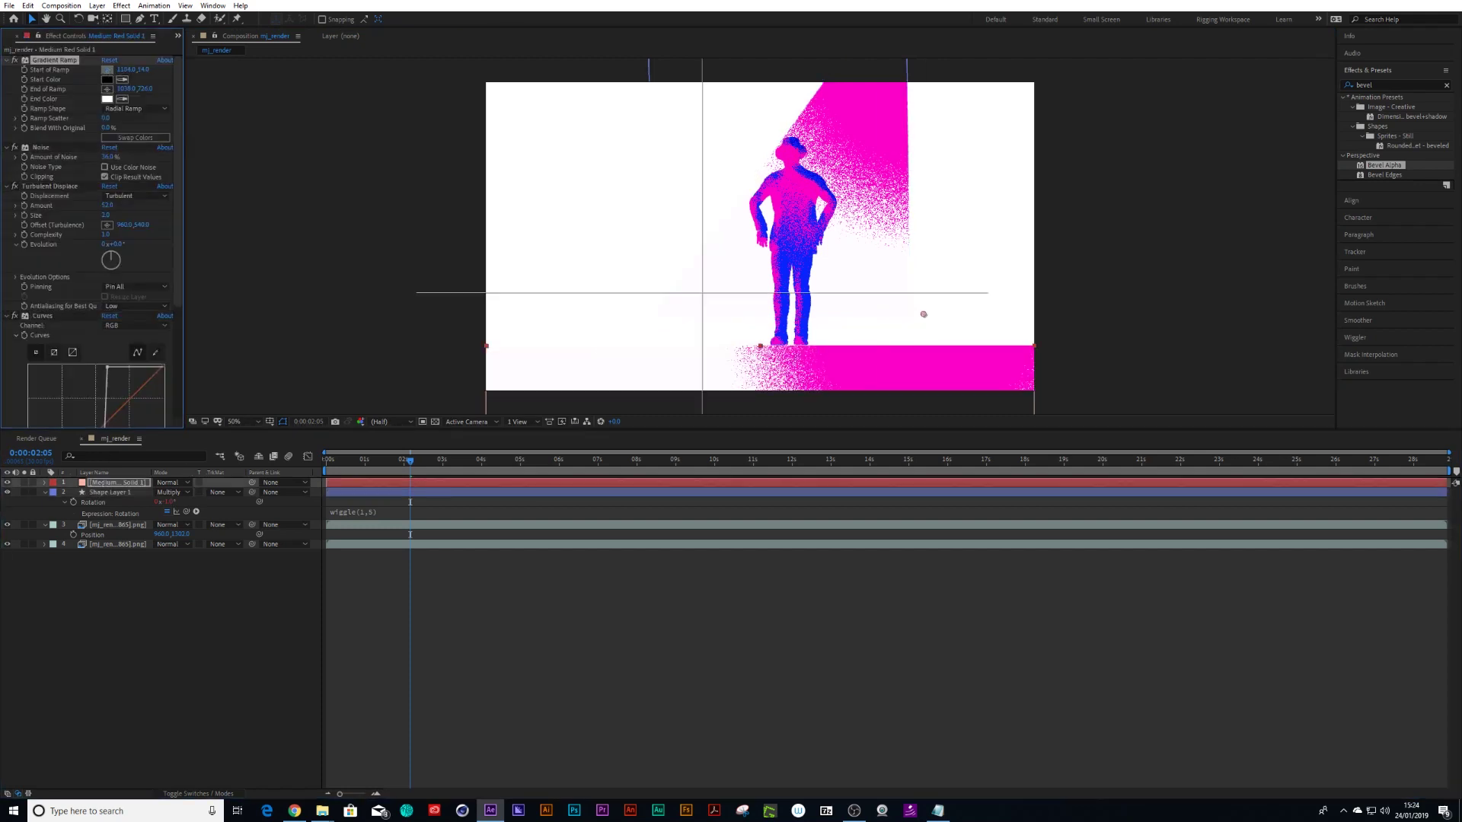
{"action": "left_click", "coordinate": [788, 356]}
{"action": "left_click_drag", "start_coordinate": [788, 355], "coordinate": [831, 353]}
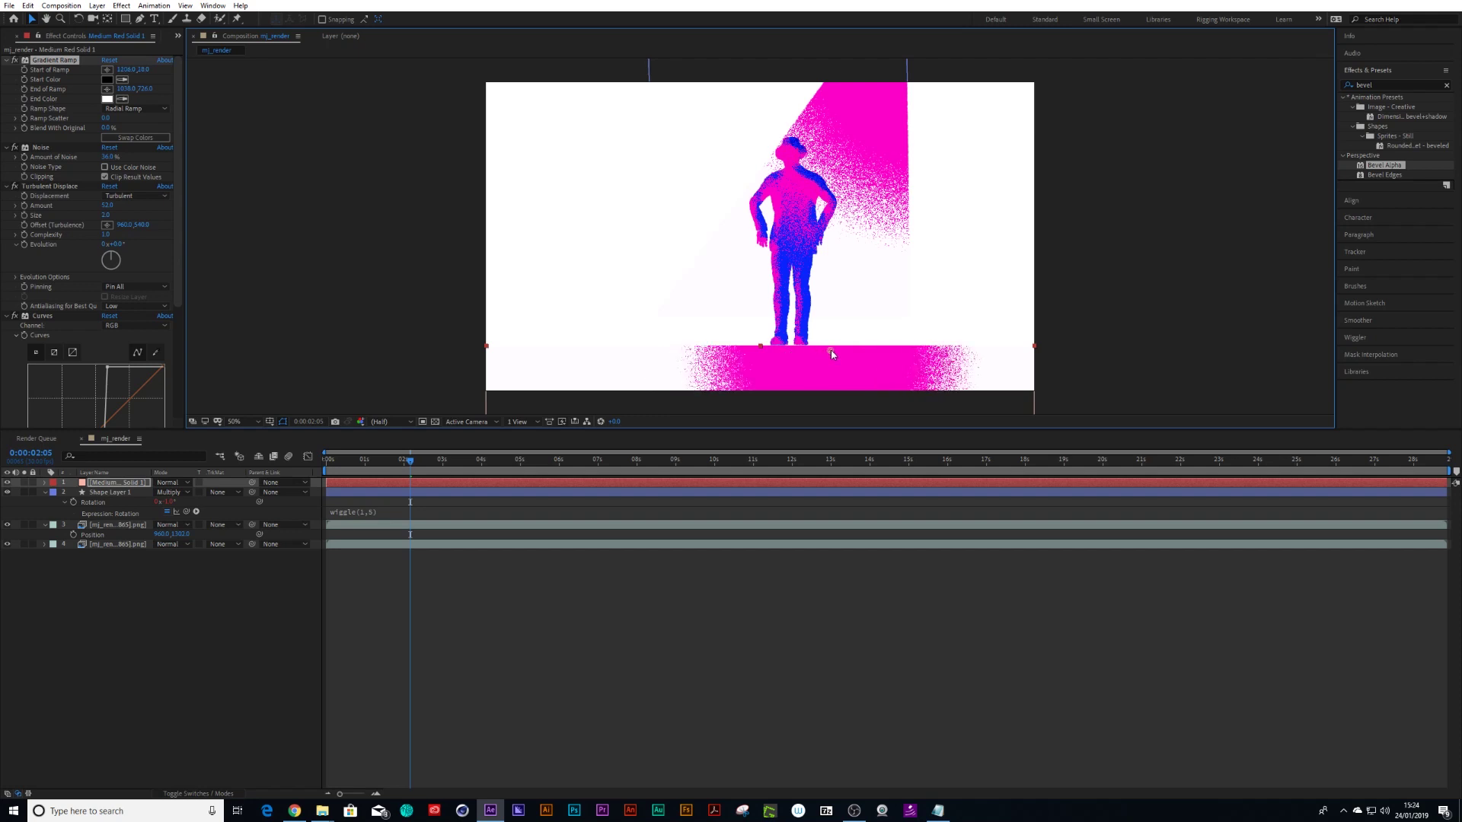
{"action": "left_click", "coordinate": [107, 88]}
{"action": "left_click", "coordinate": [708, 380]}
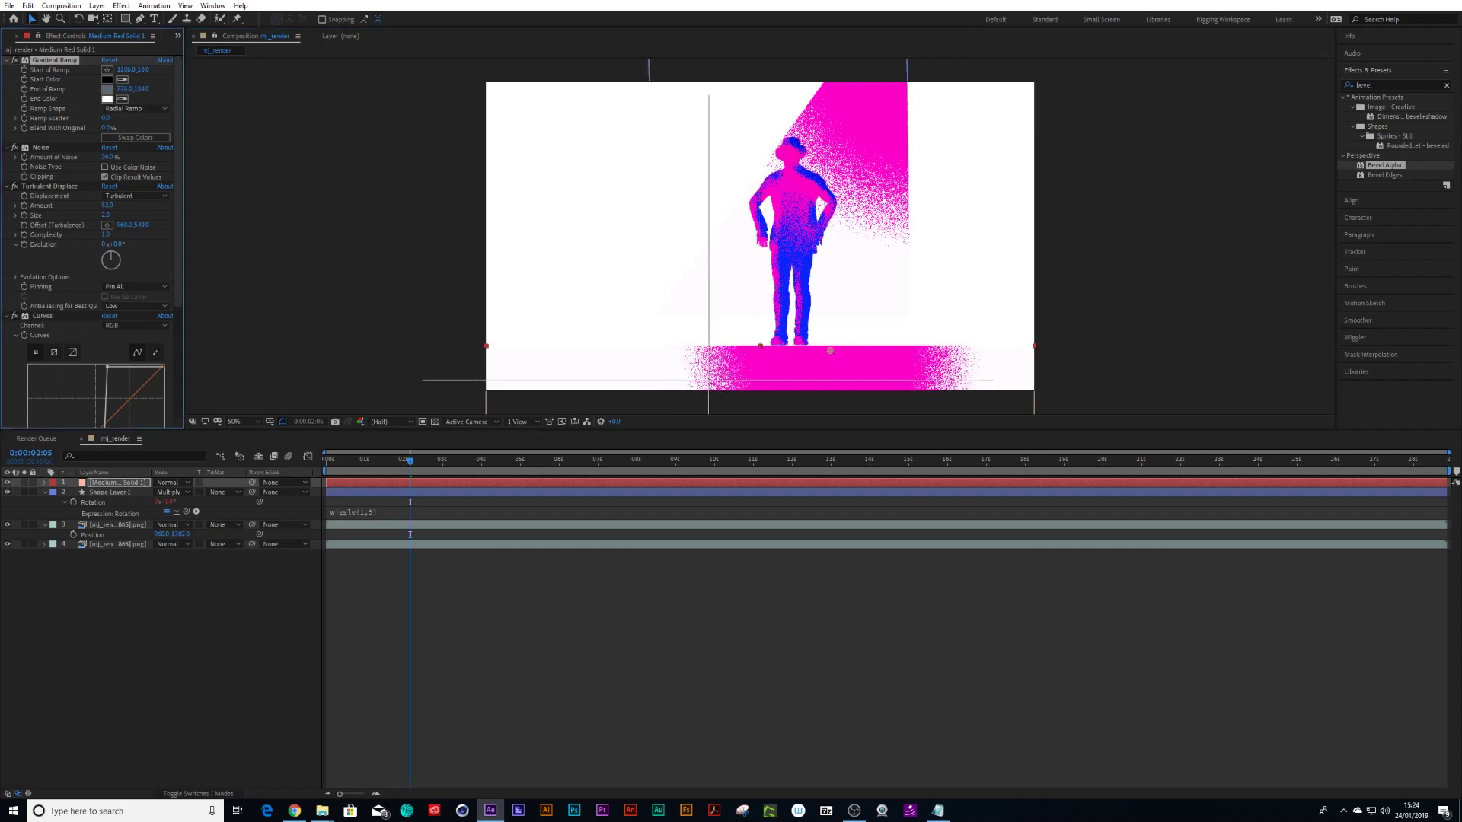
{"action": "left_click_drag", "start_coordinate": [707, 385], "coordinate": [514, 431]}
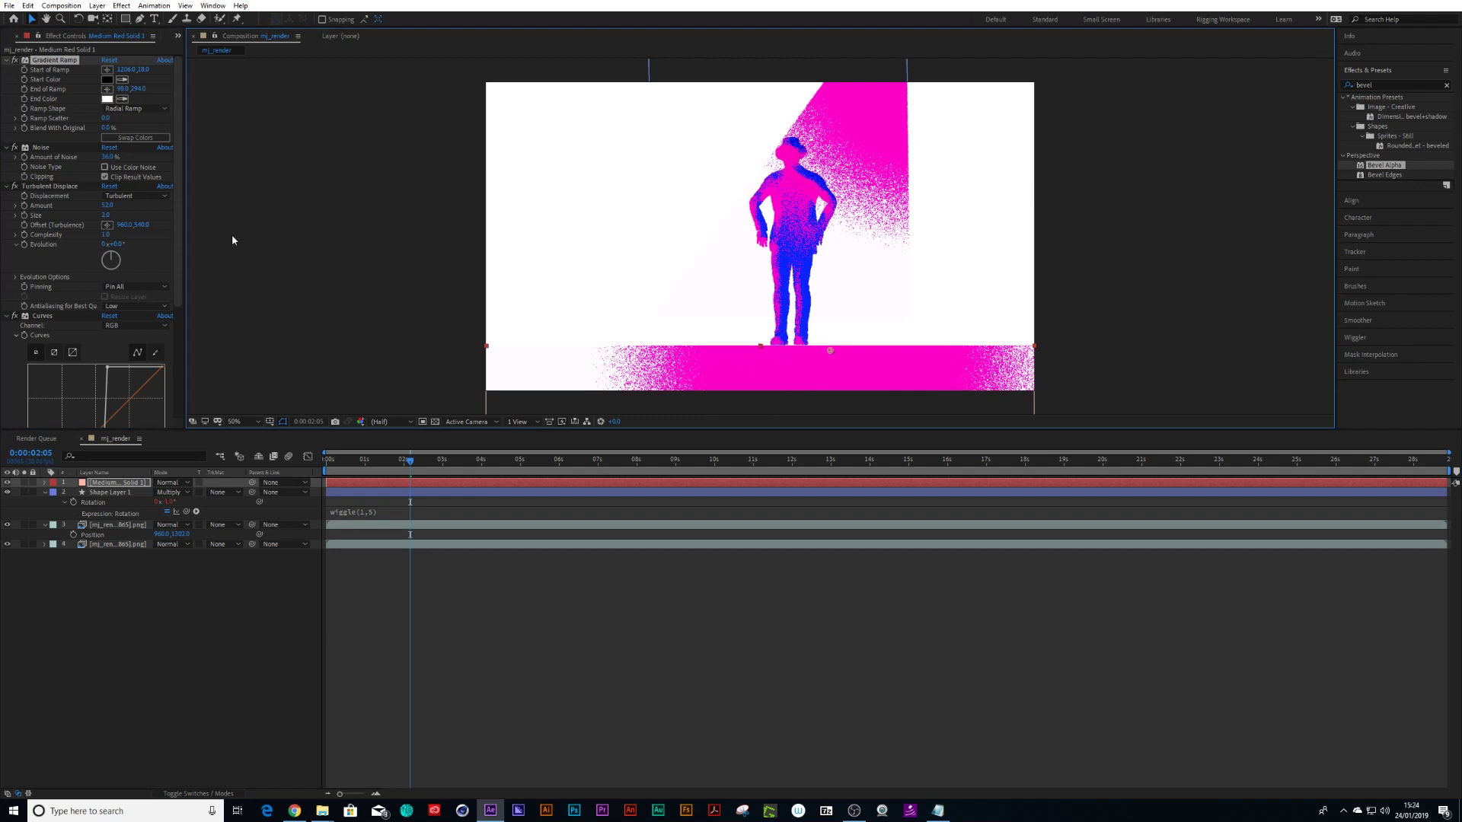
- Set the floor solid's Tint black mapping to the blue sampled from the figure's legs
{"action": "left_click", "coordinate": [6, 60]}
{"action": "left_click", "coordinate": [6, 70]}
{"action": "left_click", "coordinate": [6, 79]}
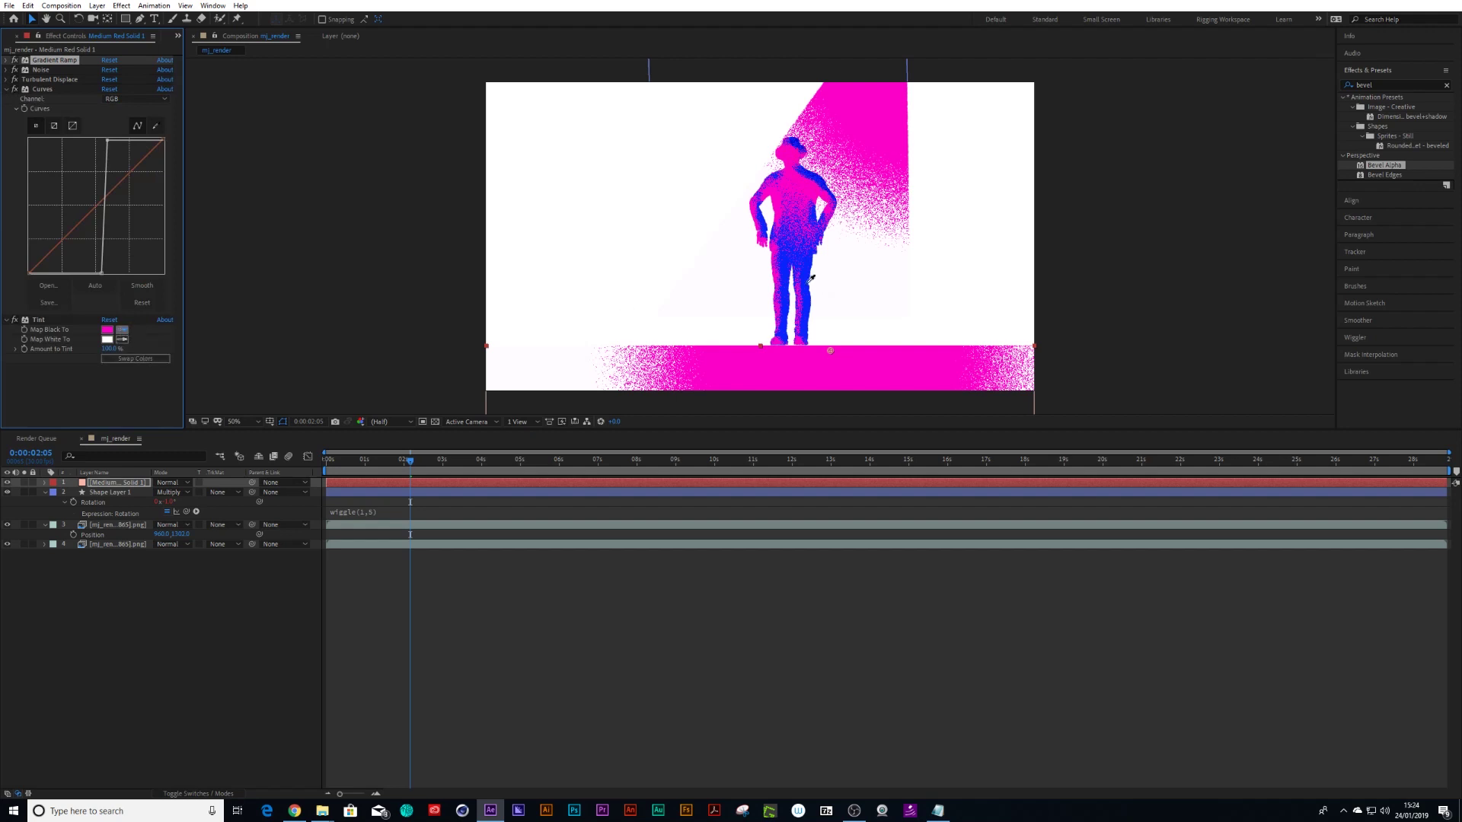
{"action": "left_click", "coordinate": [787, 271]}
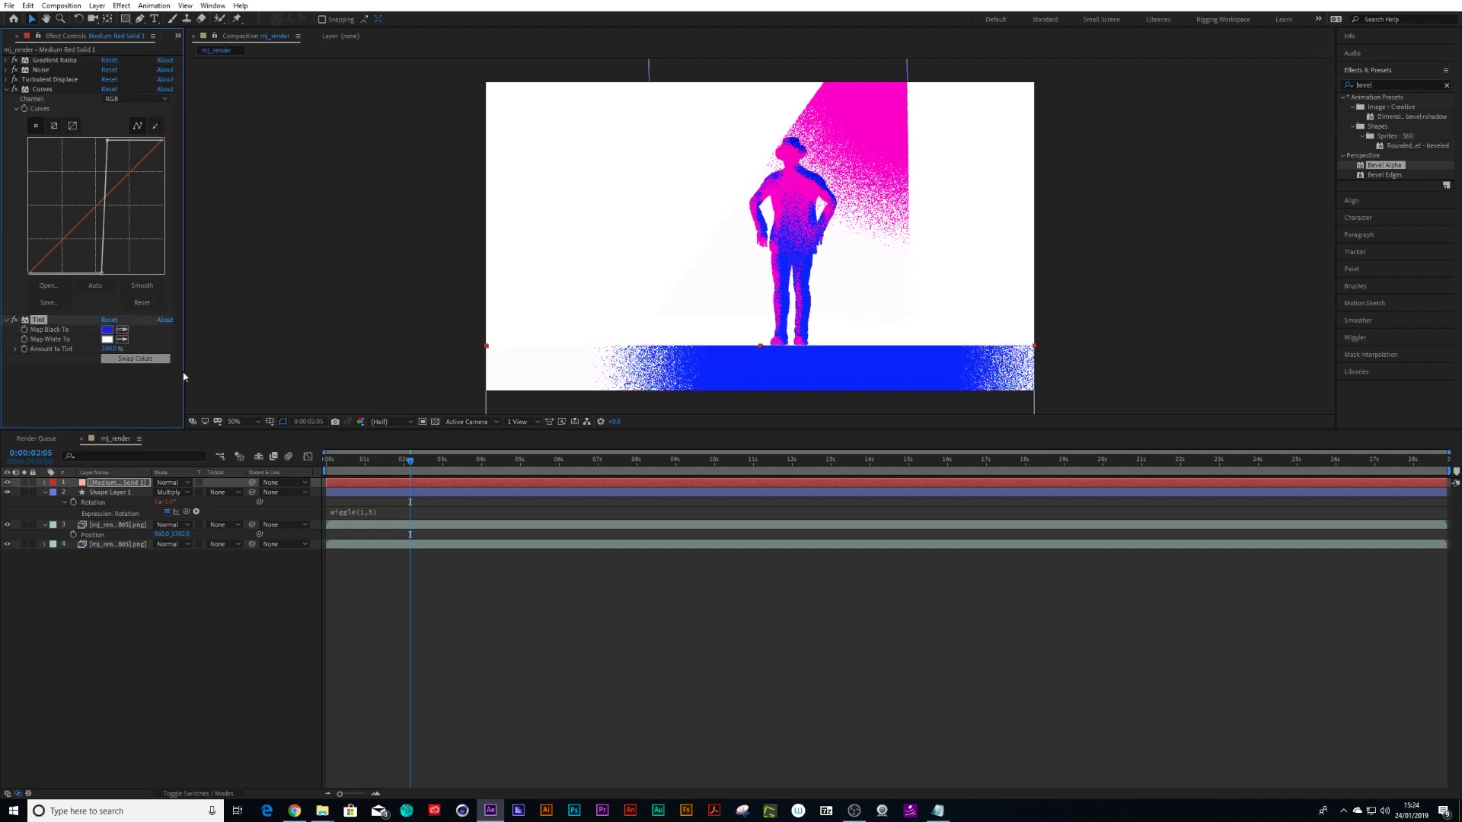
- Reduce the floor solid's opacity to about 15% and preview the animation from the start
{"action": "key", "text": "t"}
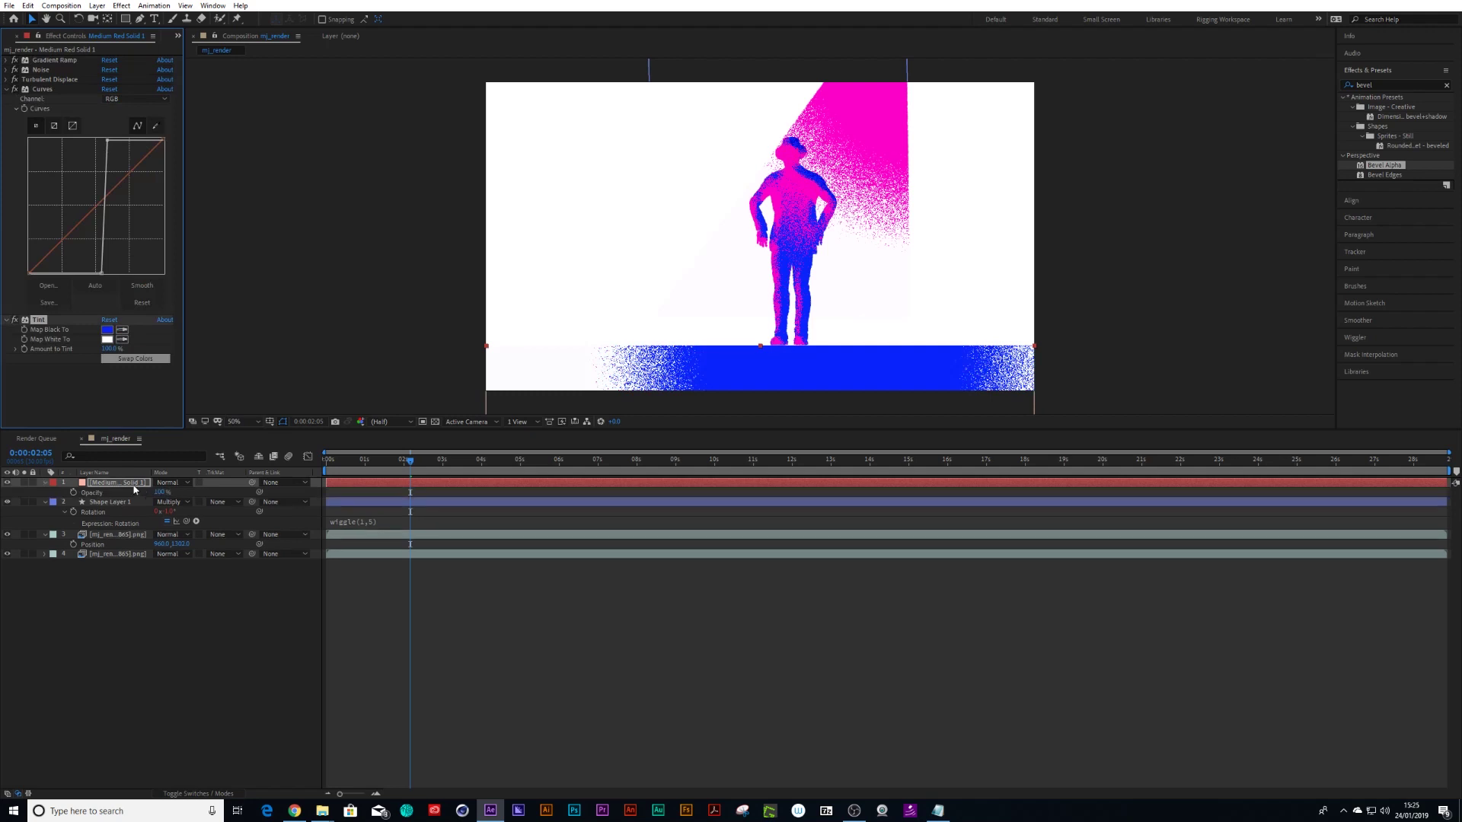
{"action": "left_click_drag", "start_coordinate": [163, 493], "coordinate": [115, 497]}
{"action": "left_click", "coordinate": [375, 637]}
{"action": "left_click_drag", "start_coordinate": [365, 462], "coordinate": [313, 462]}
{"action": "key", "text": "space"}
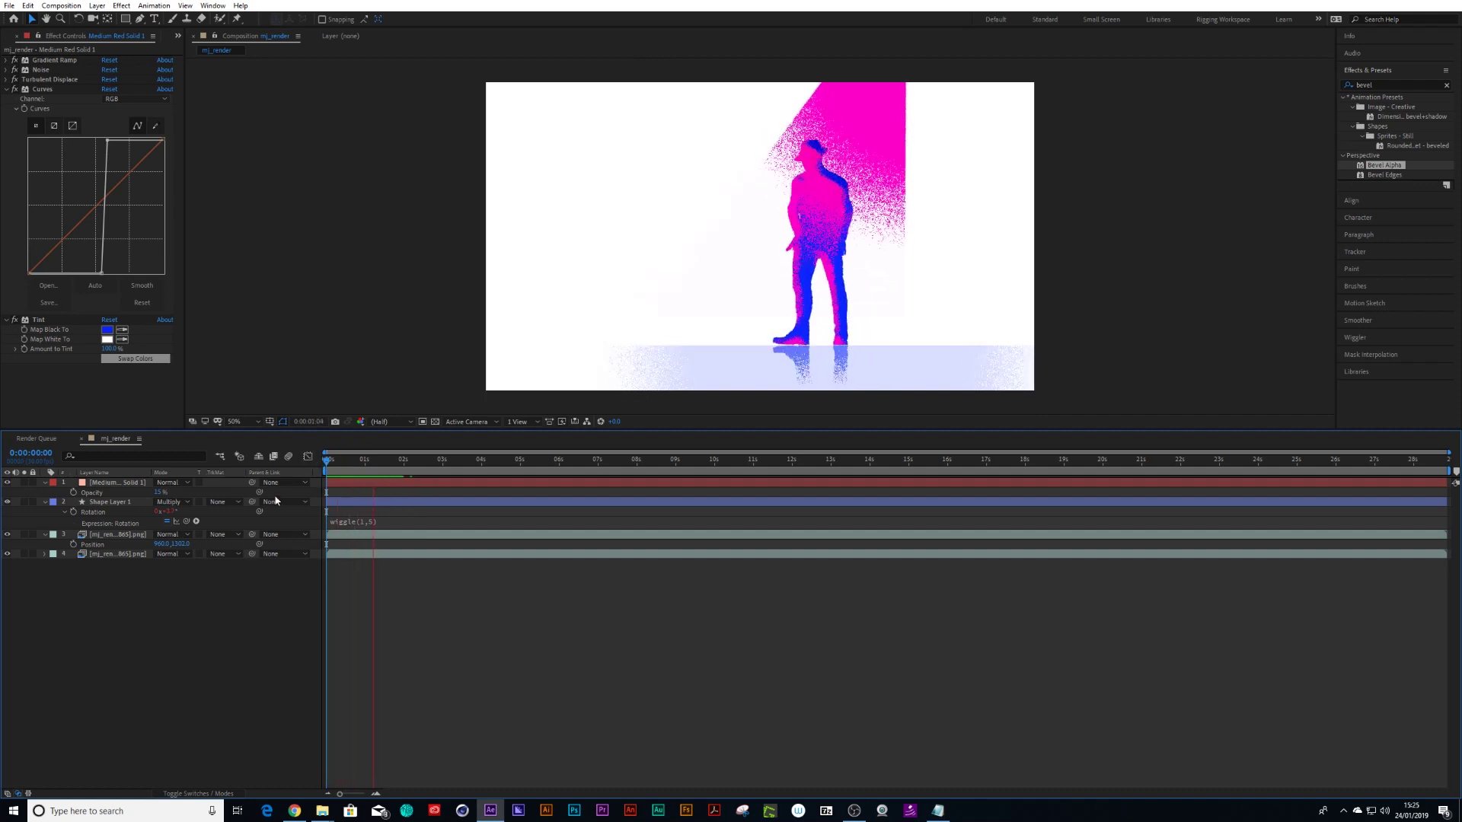
{"action": "key", "text": "space"}
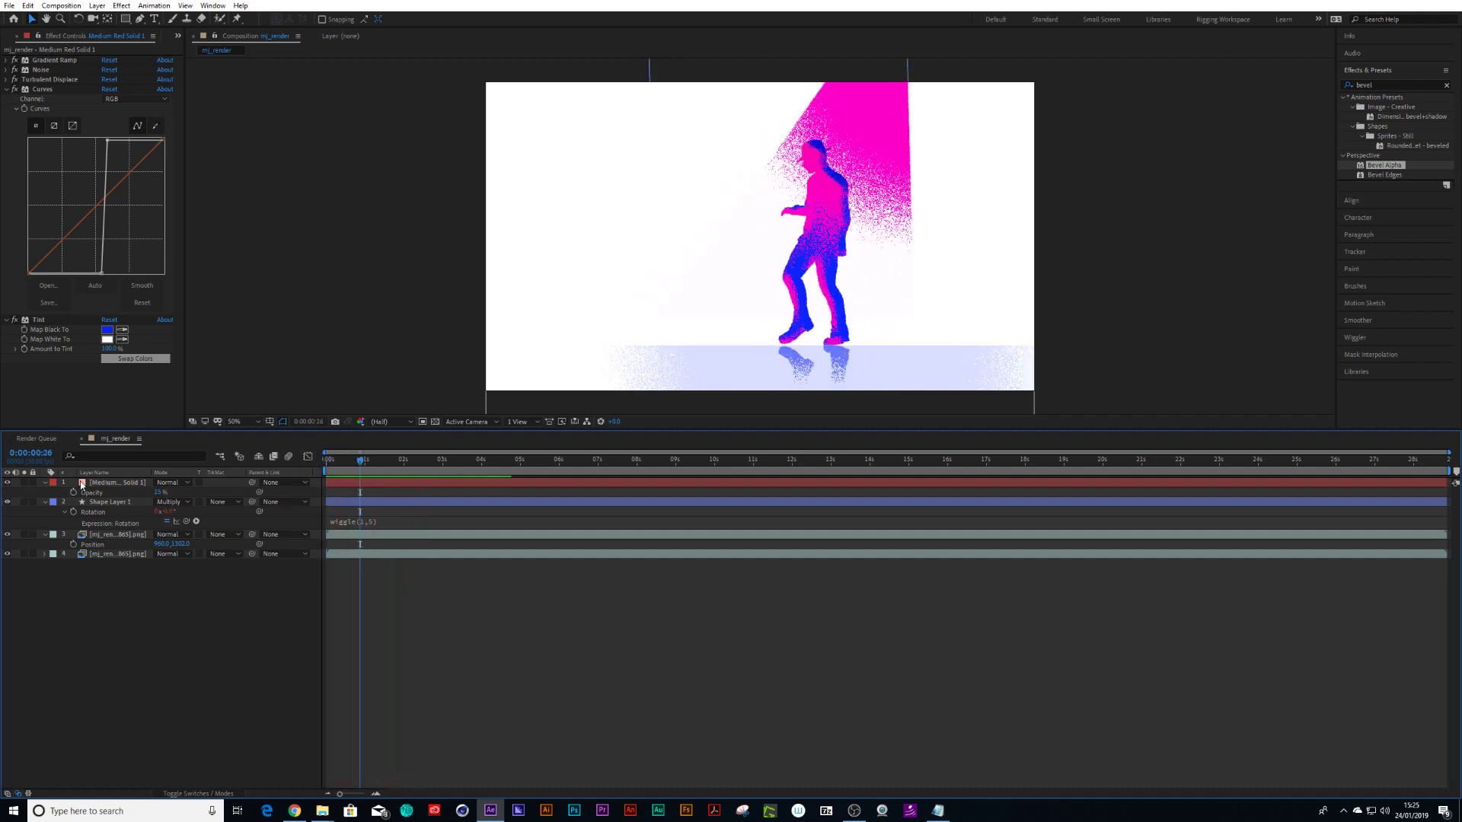
- Identify the spotlight shape layer by toggling its visibility, reduce its opacity to about 25%, and return to the first frame
{"action": "left_click", "coordinate": [92, 504]}
{"action": "left_click", "coordinate": [6, 502]}
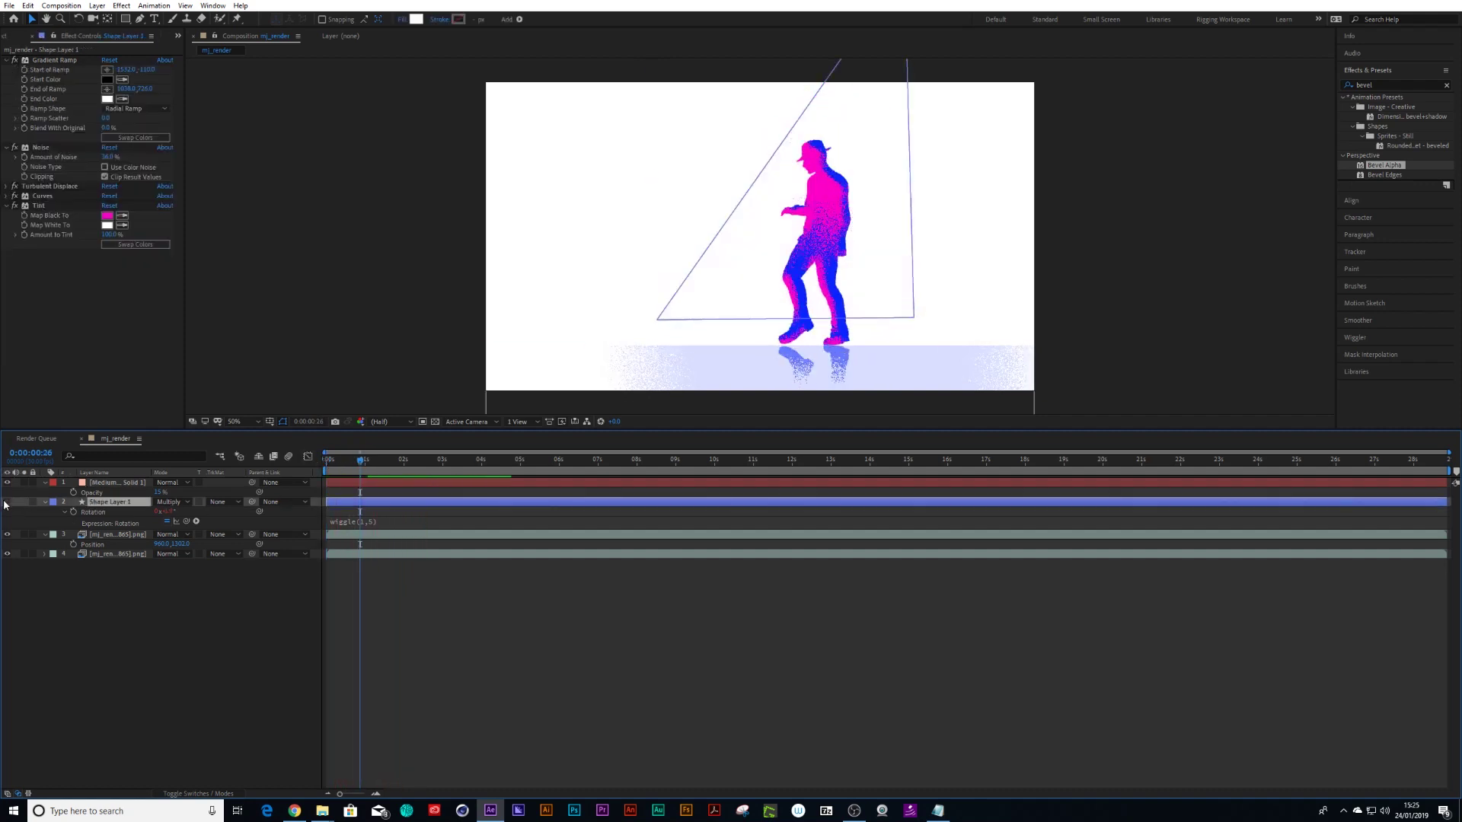
{"action": "left_click", "coordinate": [7, 502]}
{"action": "key", "text": "t"}
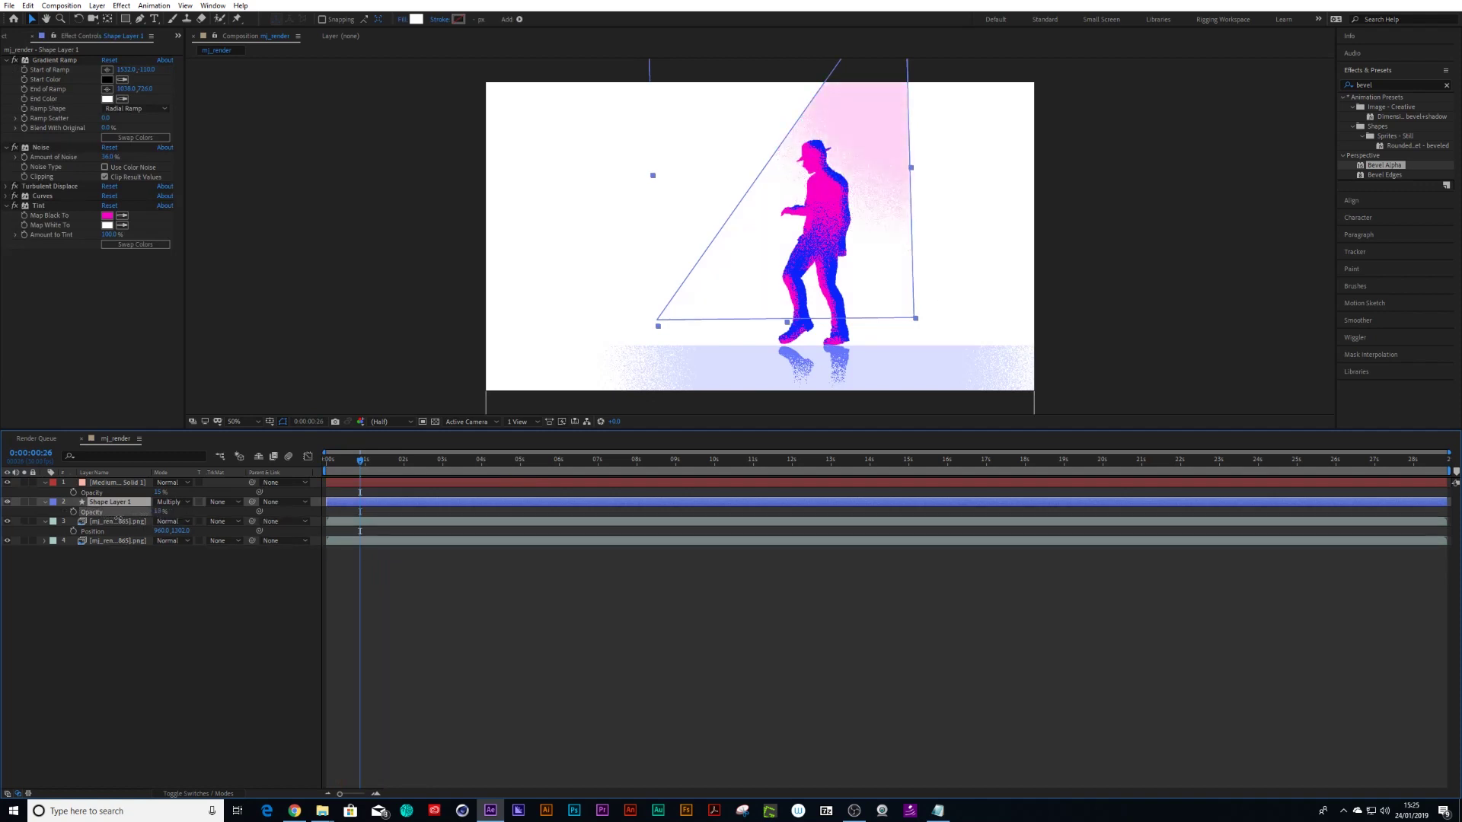
{"action": "left_click", "coordinate": [376, 570]}
{"action": "key", "text": "Home"}
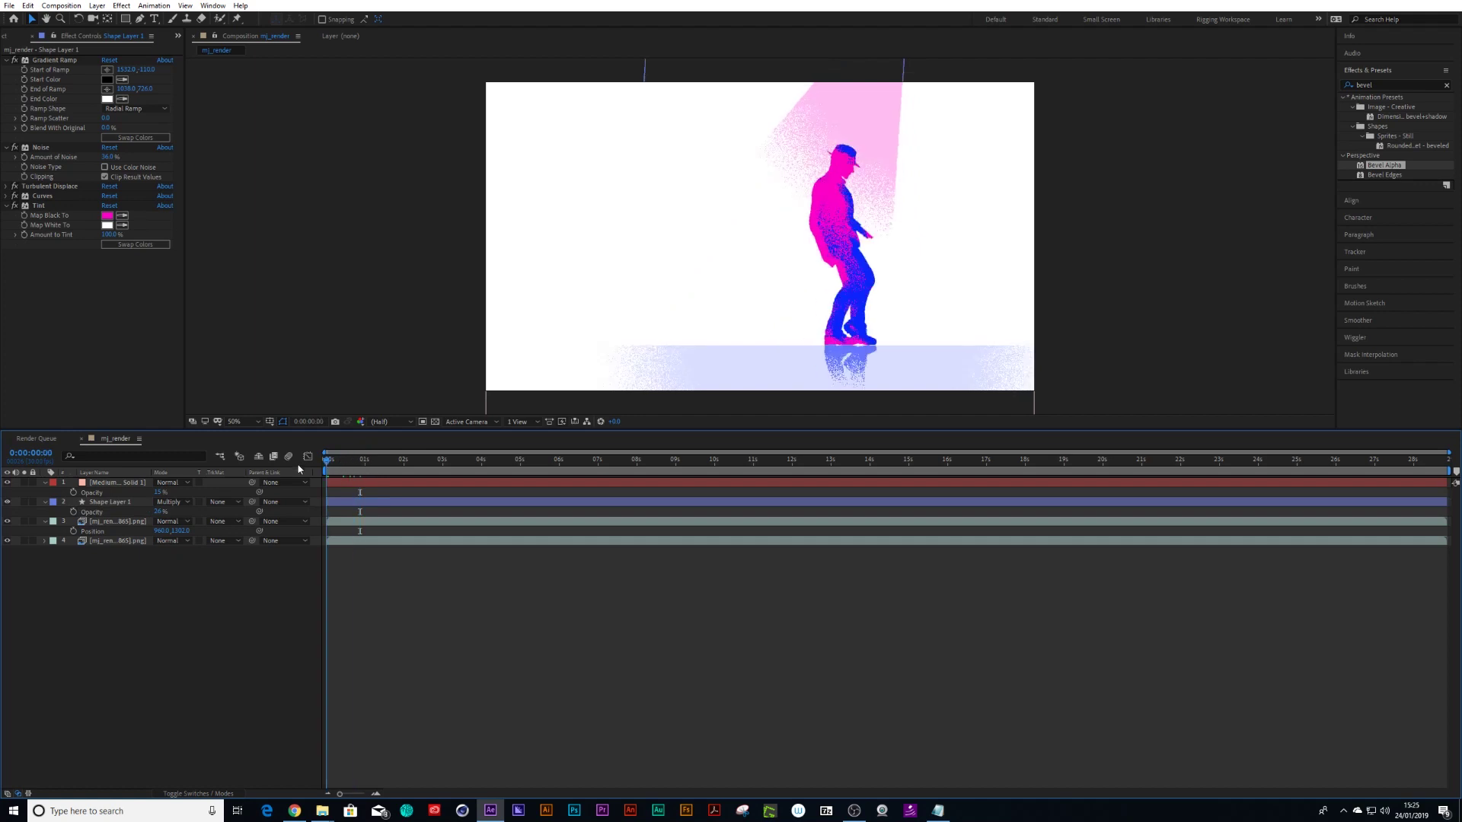